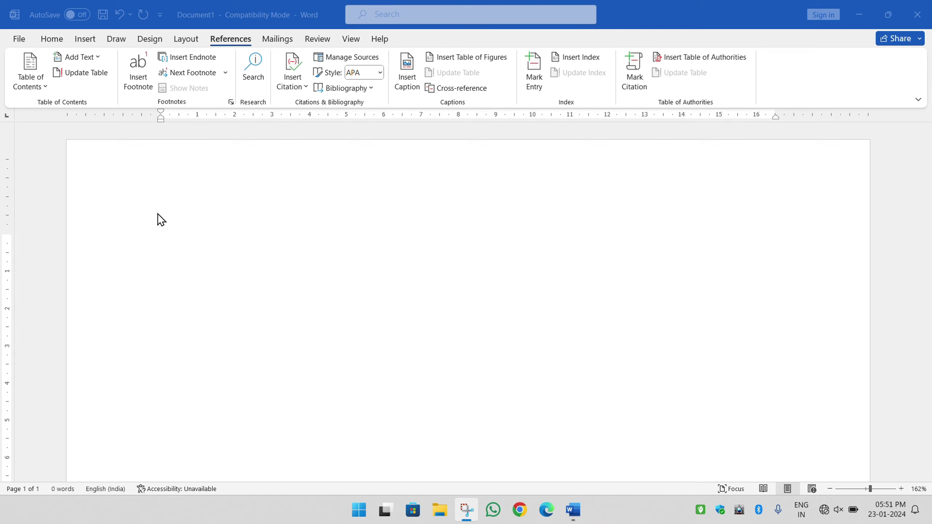
# - Generate five paragraphs of sample text on the blank page with =rand()
pyautogui.click(268, 235)
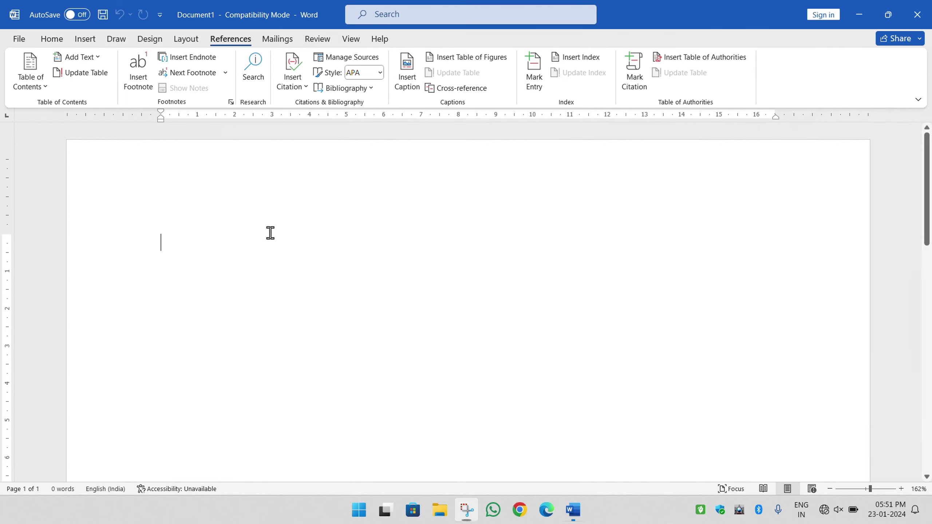
pyautogui.write('=r')
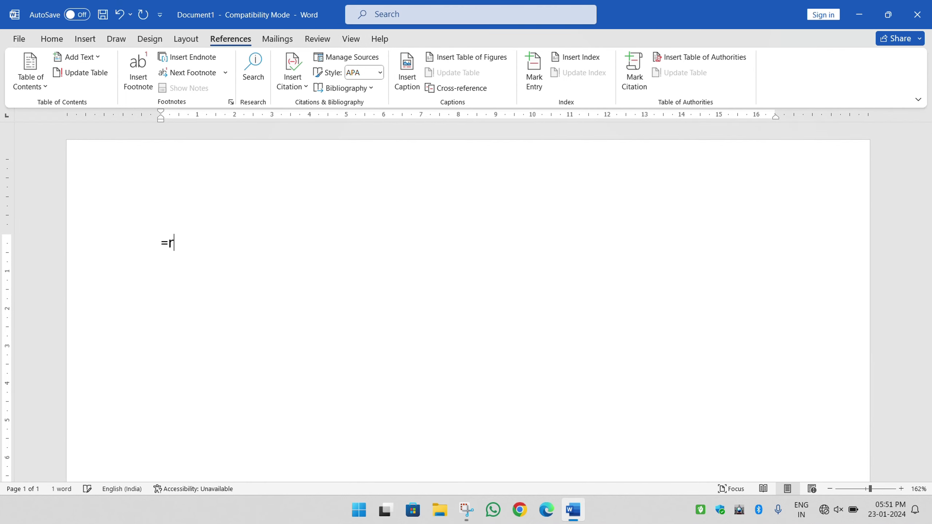
pyautogui.write('nd(')
pyautogui.write(')')
pyautogui.press('Return')
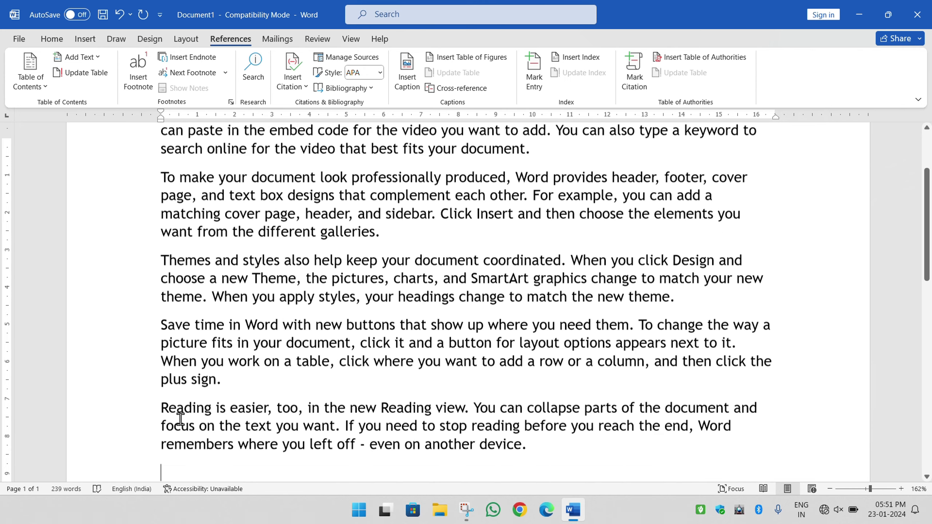
pyautogui.scroll(5, 182, 411)
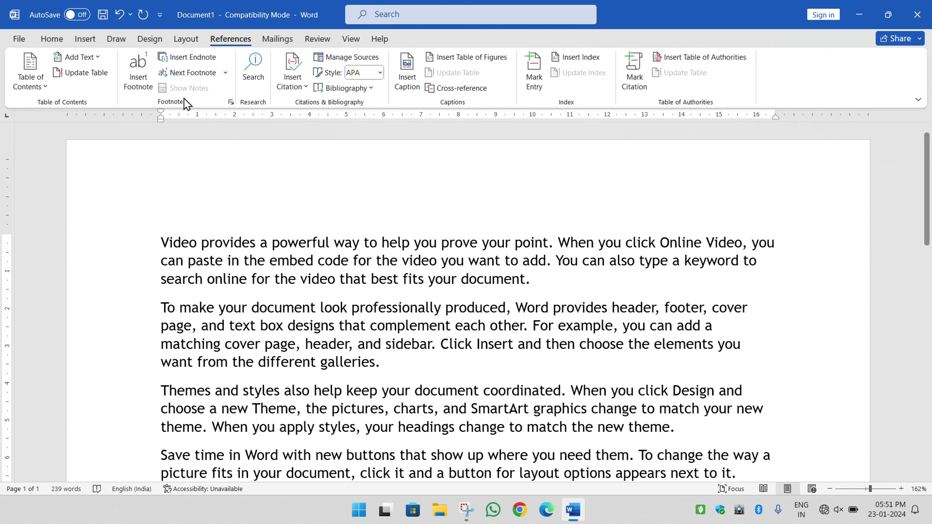
# - Insert a Next Page section break so the sample text moves to page 2
pyautogui.click(187, 38)
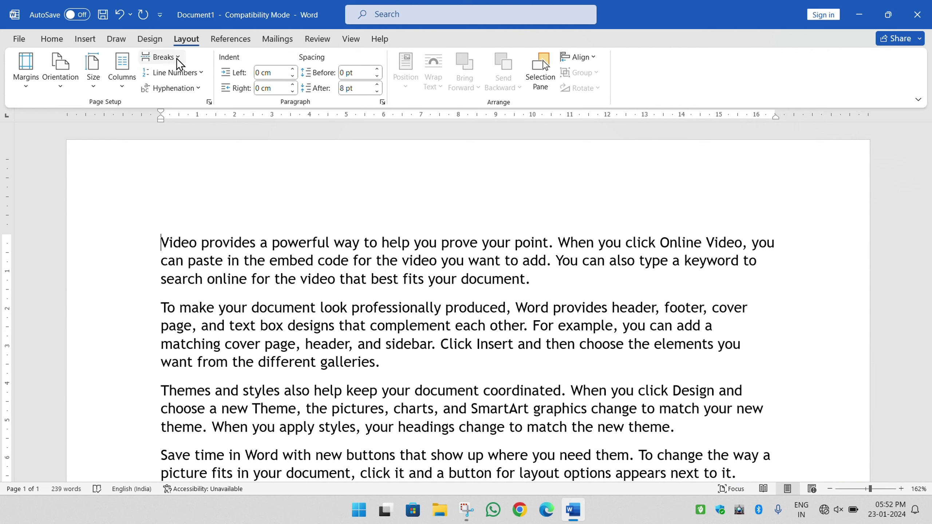
pyautogui.click(164, 61)
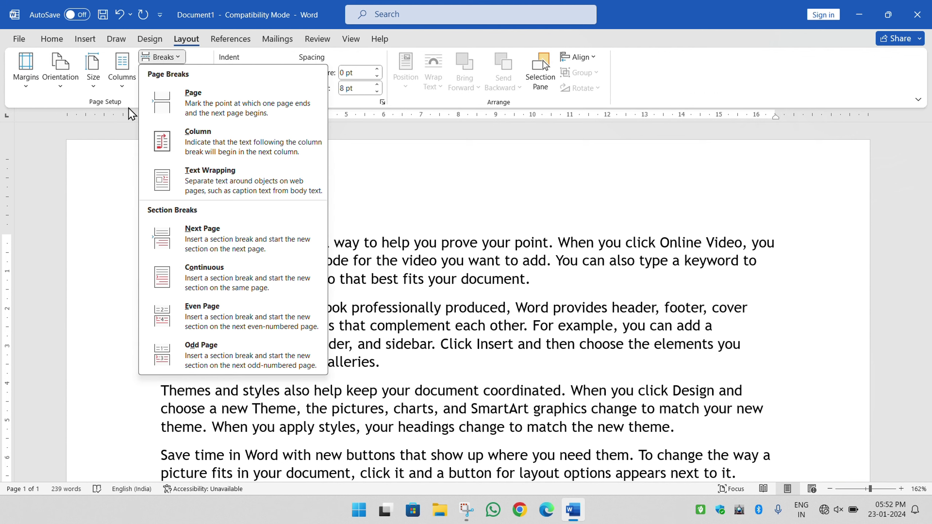
pyautogui.click(204, 247)
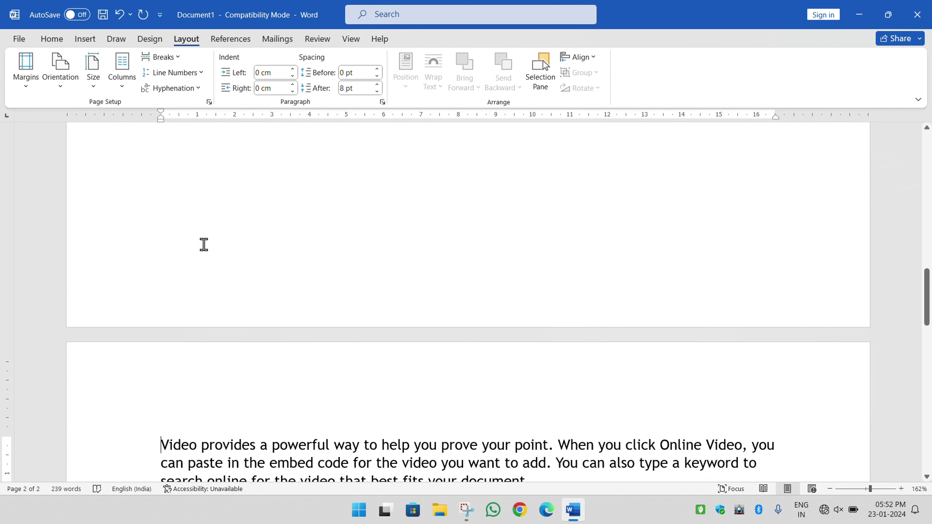
# - Add a 'Chapter 1' line on its own above the first paragraph on page 2
pyautogui.click(217, 41)
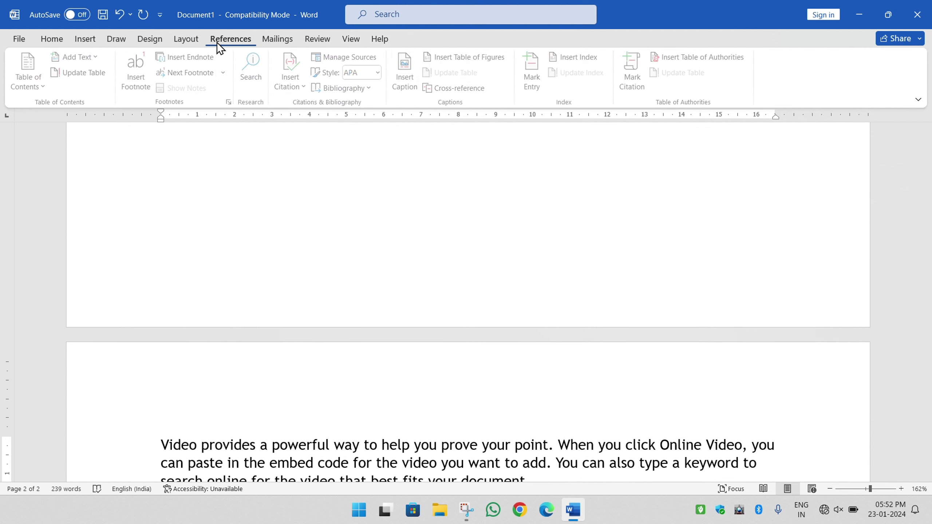
pyautogui.scroll(1, 160, 425)
pyautogui.scroll(3, 161, 422)
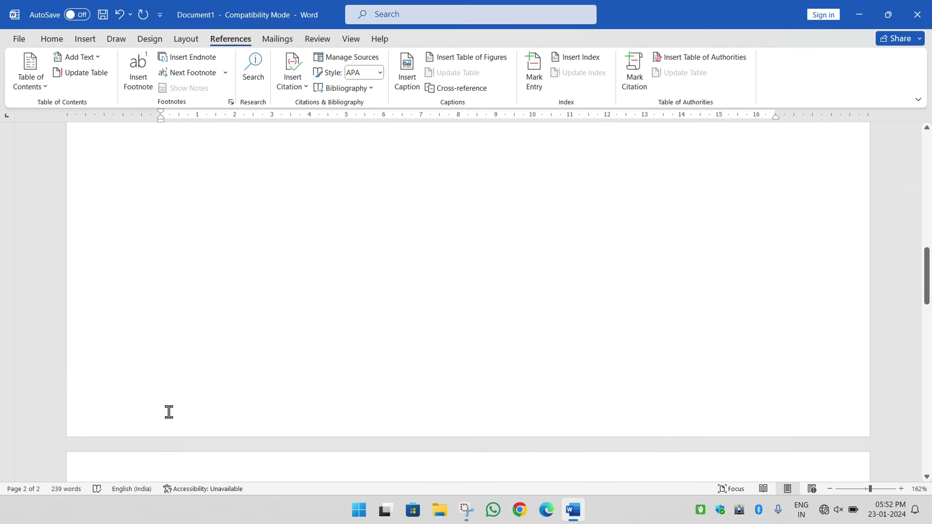
pyautogui.scroll(2, 198, 382)
pyautogui.keyDown('ctrl'); pyautogui.scroll(-1, 213, 366); pyautogui.keyUp('ctrl')
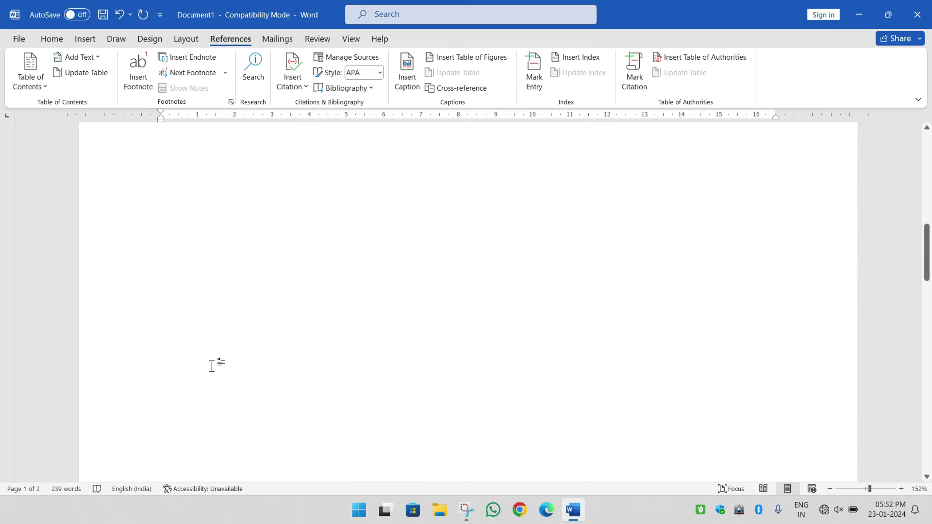
pyautogui.keyDown('ctrl'); pyautogui.scroll(-2, 213, 366); pyautogui.keyUp('ctrl')
pyautogui.scroll(-3, 212, 363)
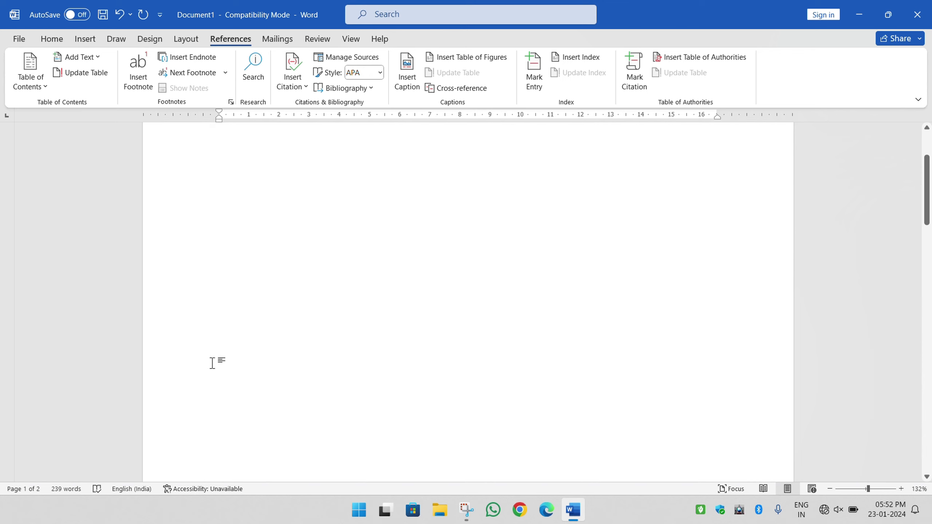
pyautogui.scroll(-3, 212, 363)
pyautogui.scroll(-2, 212, 362)
pyautogui.scroll(-3, 213, 361)
pyautogui.scroll(-2, 212, 360)
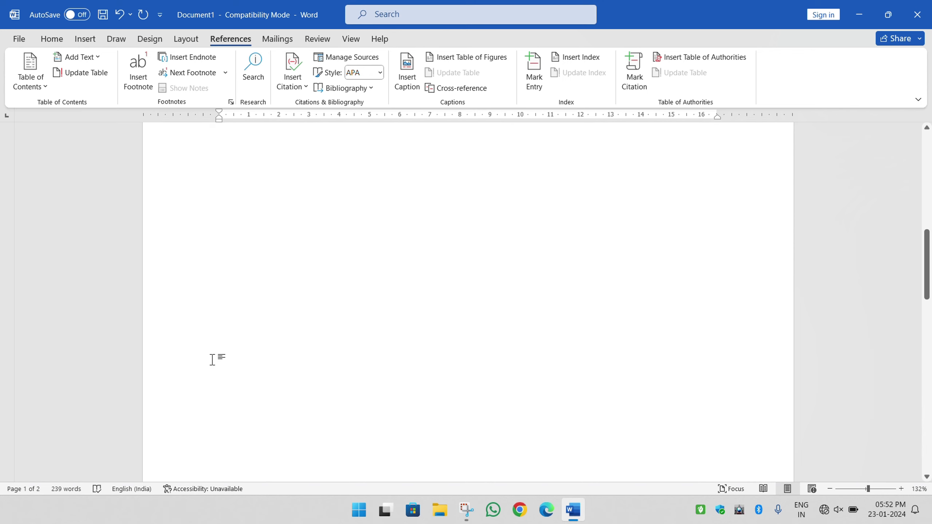
pyautogui.scroll(-2, 212, 360)
pyautogui.scroll(-1, 212, 360)
pyautogui.scroll(-3, 212, 359)
pyautogui.scroll(-2, 213, 360)
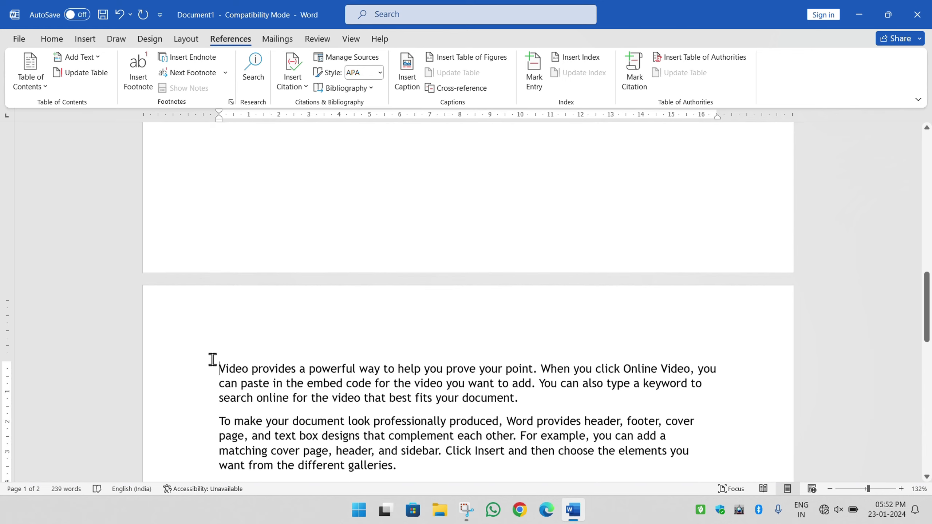
pyautogui.scroll(-1, 215, 354)
pyautogui.click(224, 332)
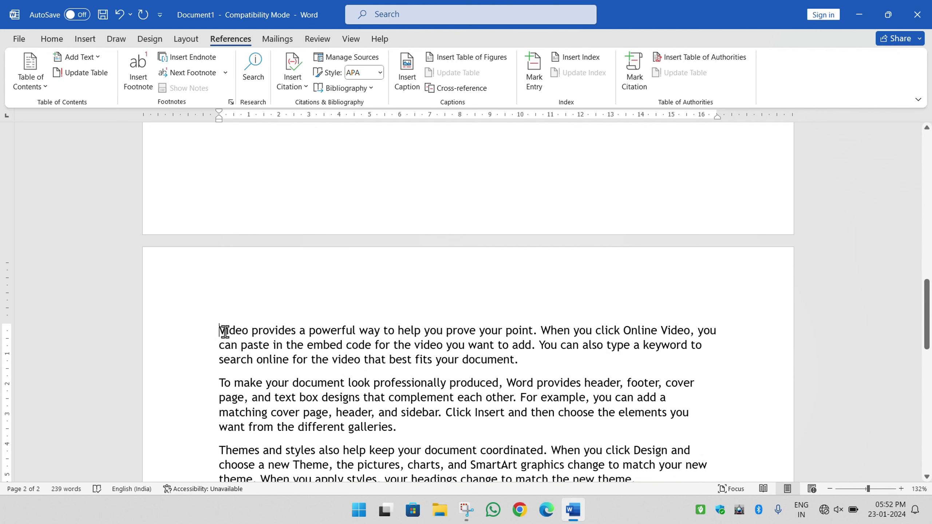
pyautogui.write('chap')
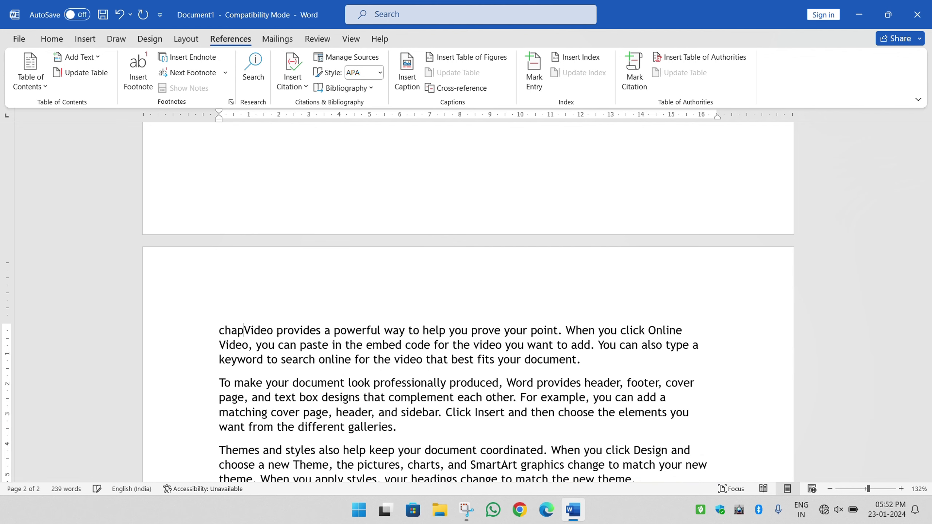
pyautogui.write('ter ')
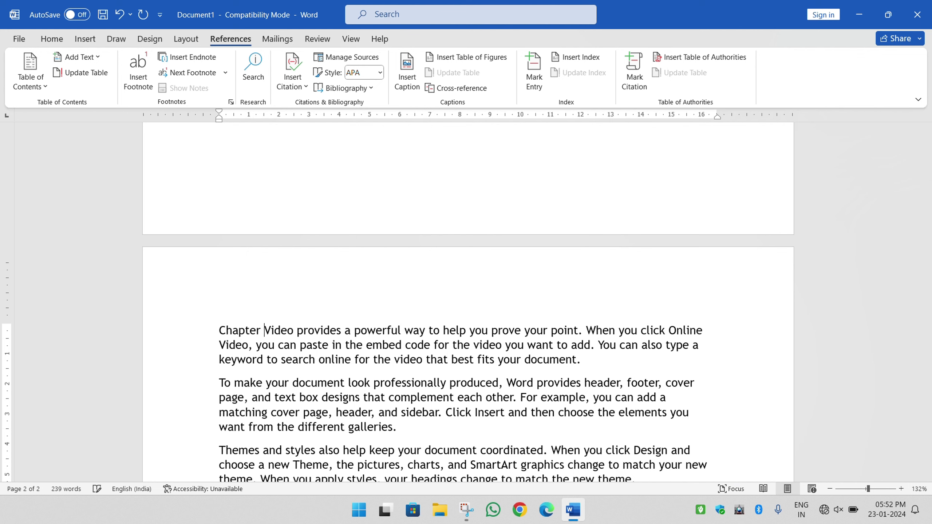
pyautogui.write('1')
pyautogui.press('Return')
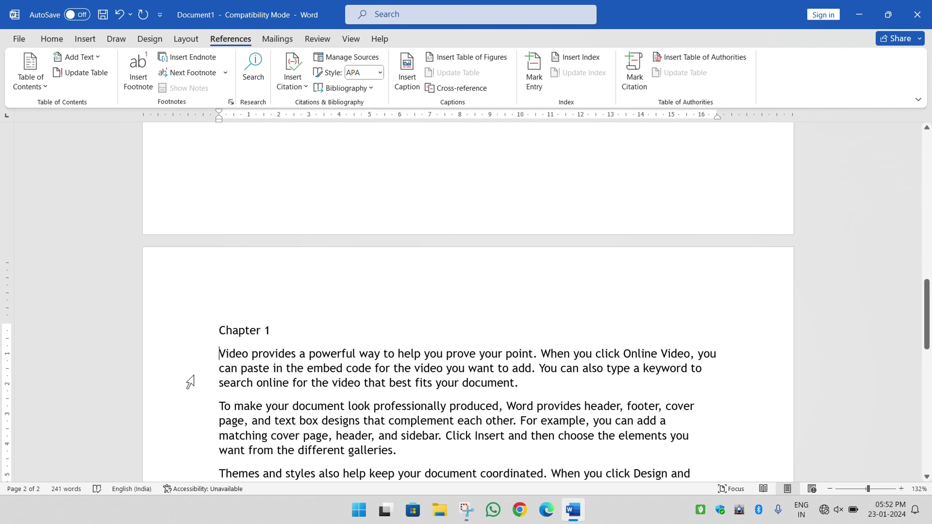
# - Select the Chapter 1 line, then the first line of the second paragraph
pyautogui.click(194, 332)
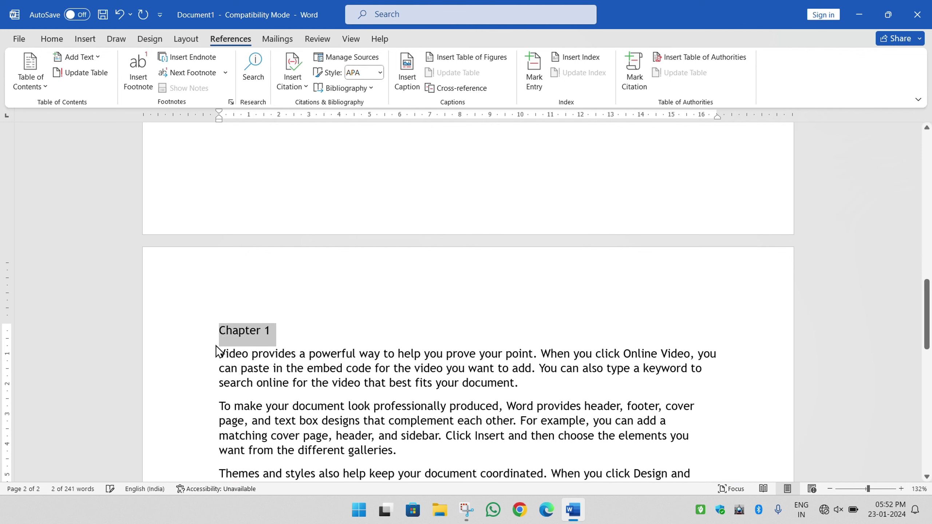
pyautogui.scroll(-1, 299, 421)
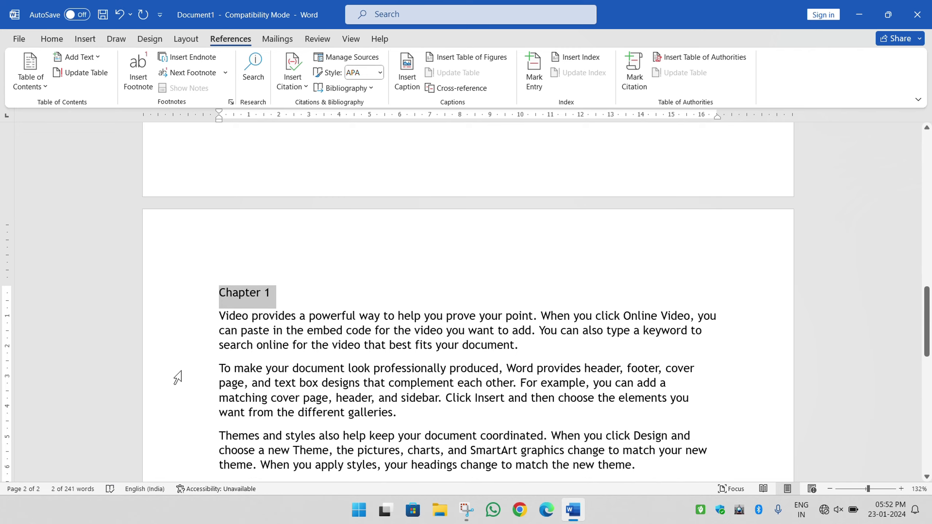
pyautogui.click(203, 371)
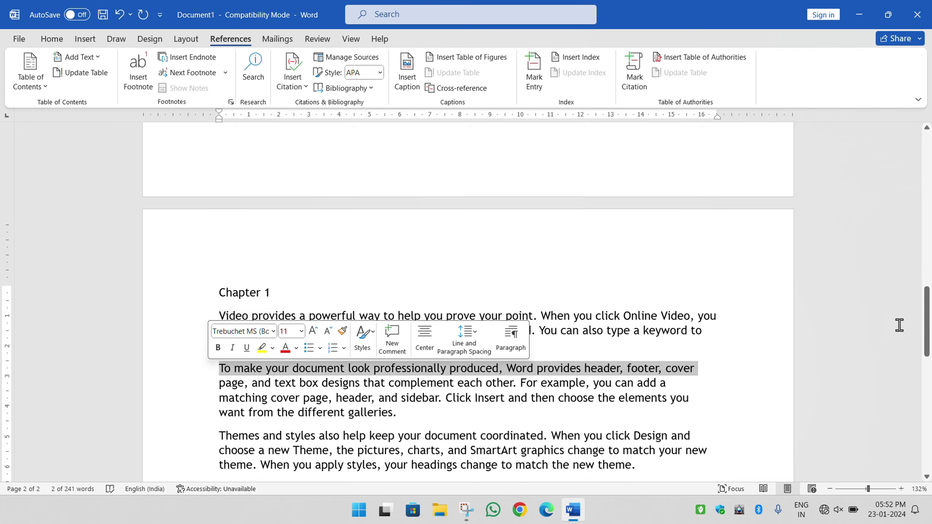
pyautogui.moveTo(926, 321); pyautogui.dragTo(928, 397)
# - Add a Chapter 2 line after the text and generate sample paragraphs under it
pyautogui.click(593, 402)
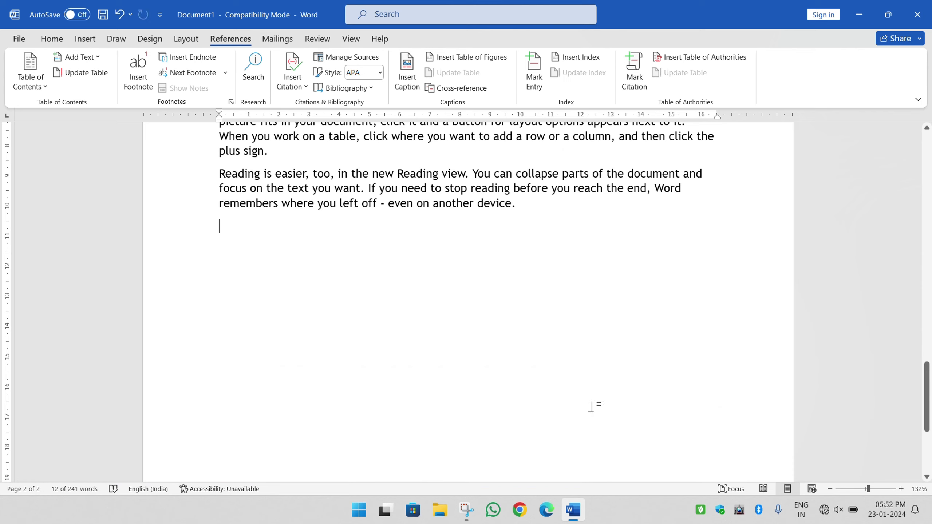
pyautogui.hotkey('ctrl', 'z')
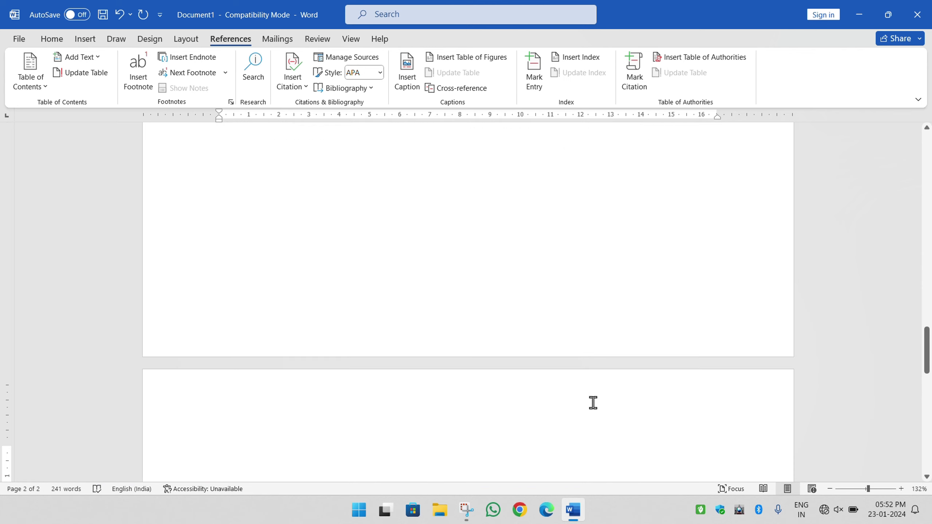
pyautogui.write('Chapter 1')
pyautogui.press('BackSpace')
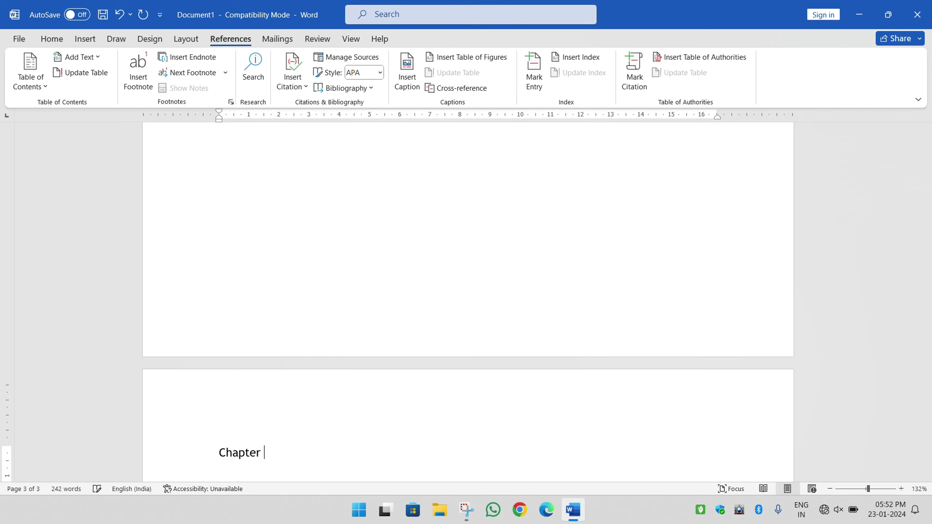
pyautogui.write('2')
pyautogui.write('d')
pyautogui.write('()')
pyautogui.press('Return')
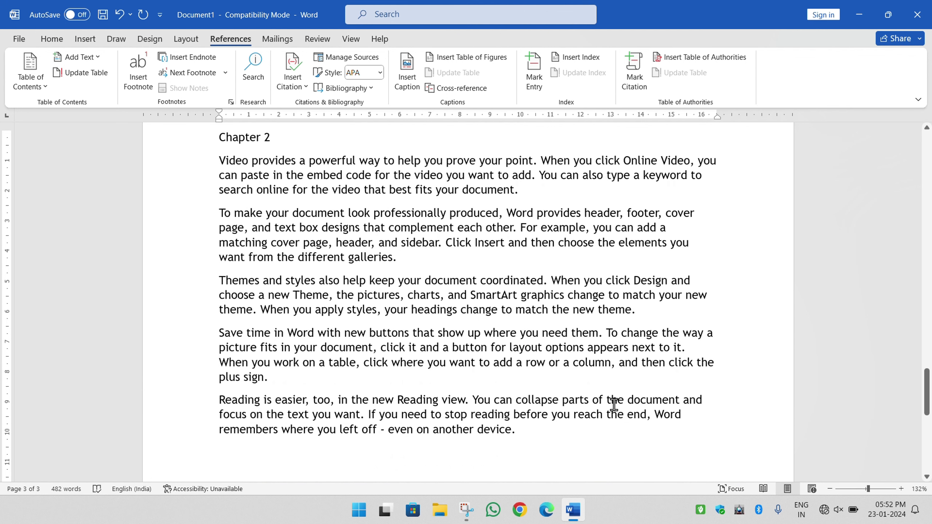
# - Start a new page with a Chapter 3 line and sample paragraphs
pyautogui.hotkey('ctrl', 'Return')
pyautogui.write('C')
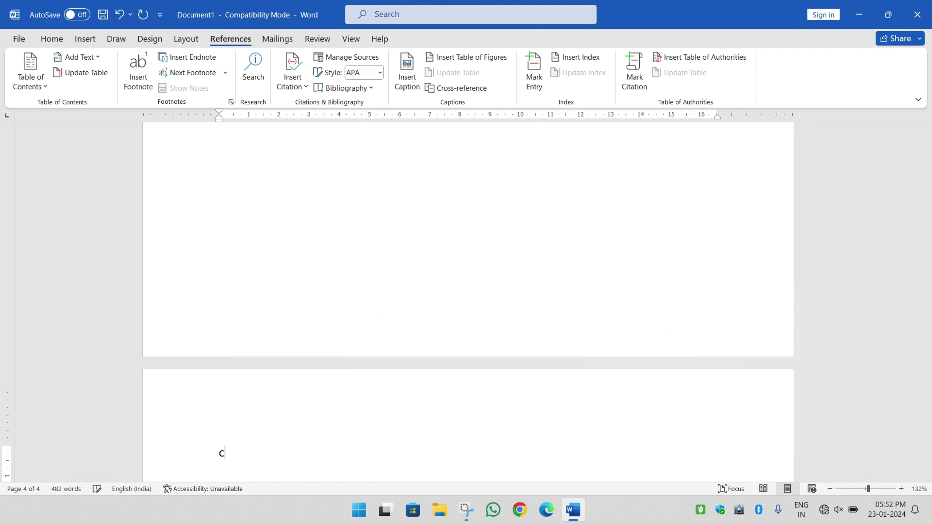
pyautogui.write('Chapter 1')
pyautogui.write('d(')
pyautogui.press('Return')
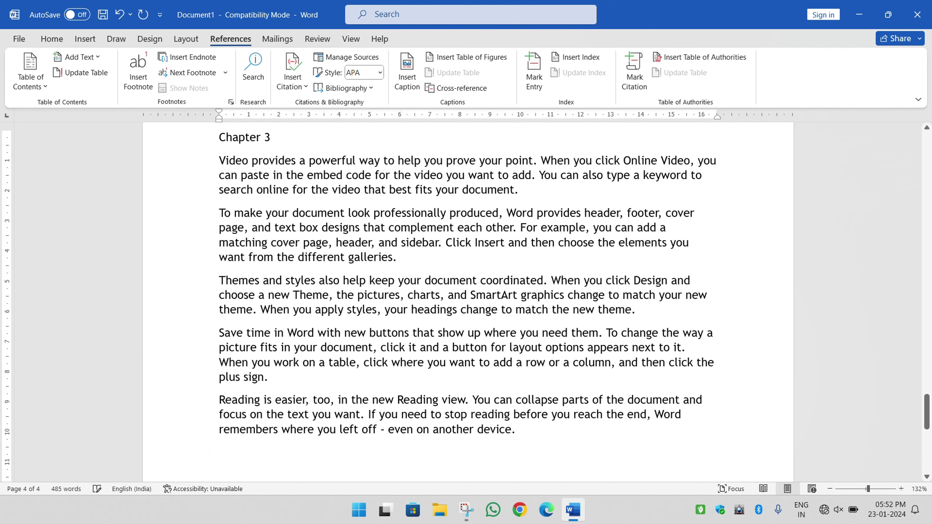
# - Start page 5 with a Chapter 4 line and five sample paragraphs
pyautogui.hotkey('ctrl', 'Return')
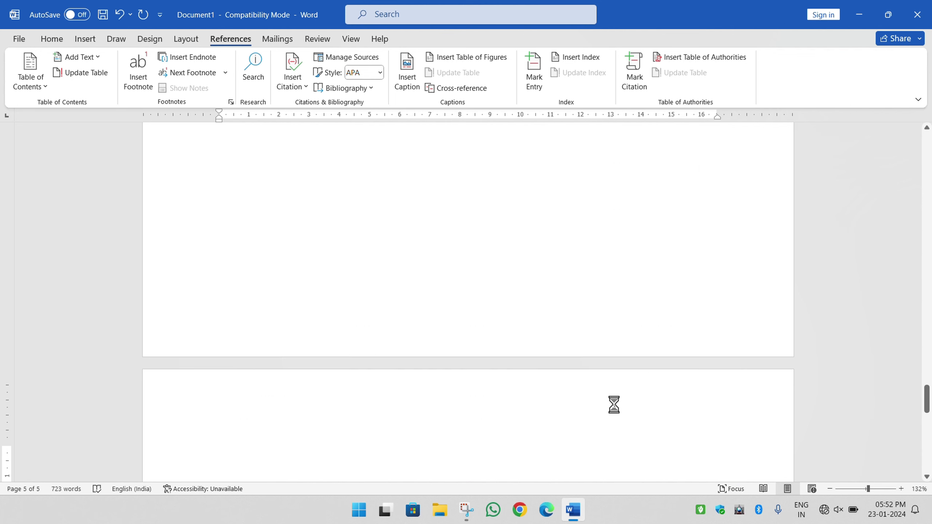
pyautogui.write('Chapter 1')
pyautogui.press('BackSpace')
pyautogui.write('=rand(')
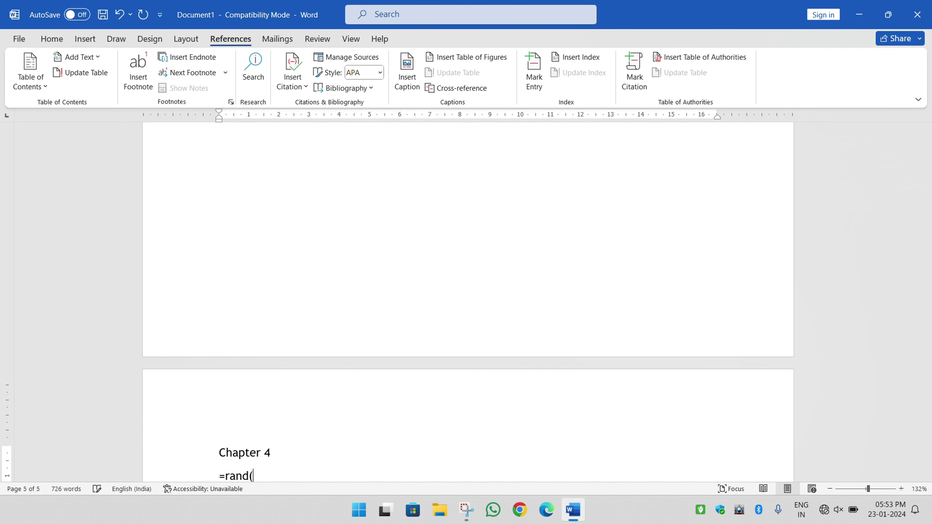
pyautogui.write(')')
pyautogui.press('Return')
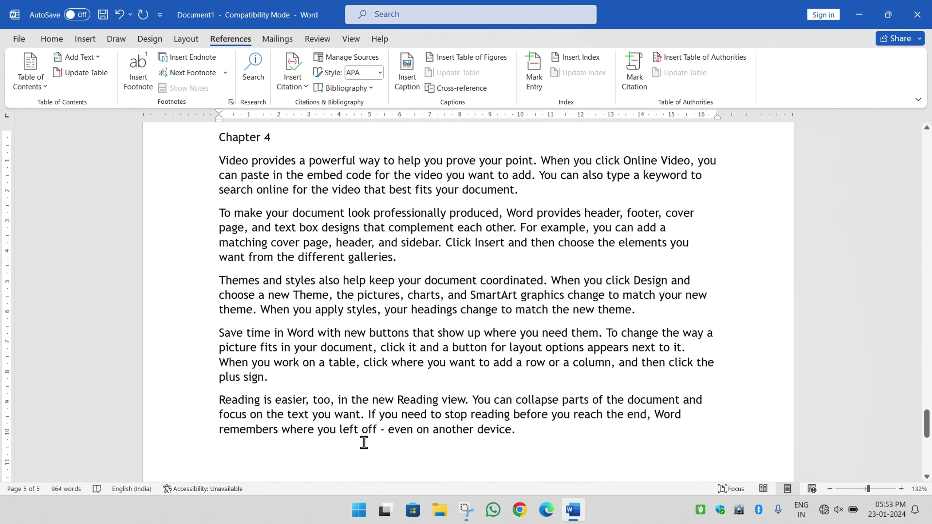
# - Scroll back up from Chapter 4 to the Chapter 1 heading on page 2
pyautogui.scroll(1, 358, 430)
pyautogui.scroll(3, 353, 413)
pyautogui.scroll(1, 353, 413)
pyautogui.scroll(3, 352, 413)
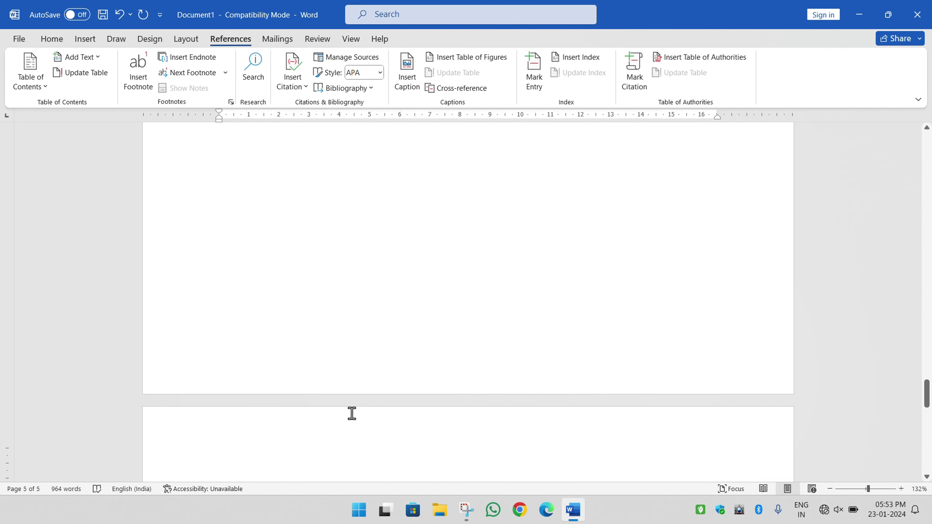
pyautogui.scroll(3, 351, 413)
pyautogui.scroll(3, 351, 413)
pyautogui.scroll(3, 351, 413)
pyautogui.scroll(2, 351, 412)
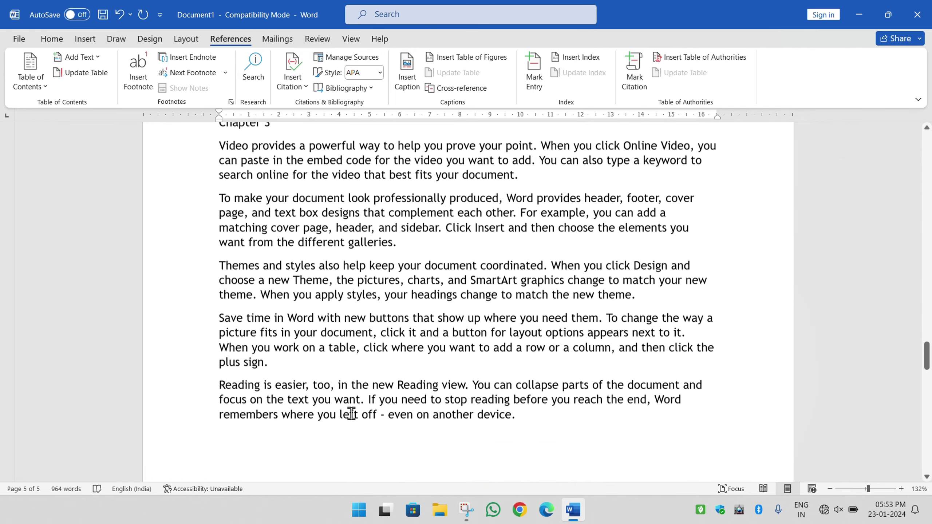
pyautogui.scroll(4, 351, 413)
pyautogui.scroll(3, 351, 413)
pyautogui.scroll(2, 351, 413)
pyautogui.scroll(2, 351, 413)
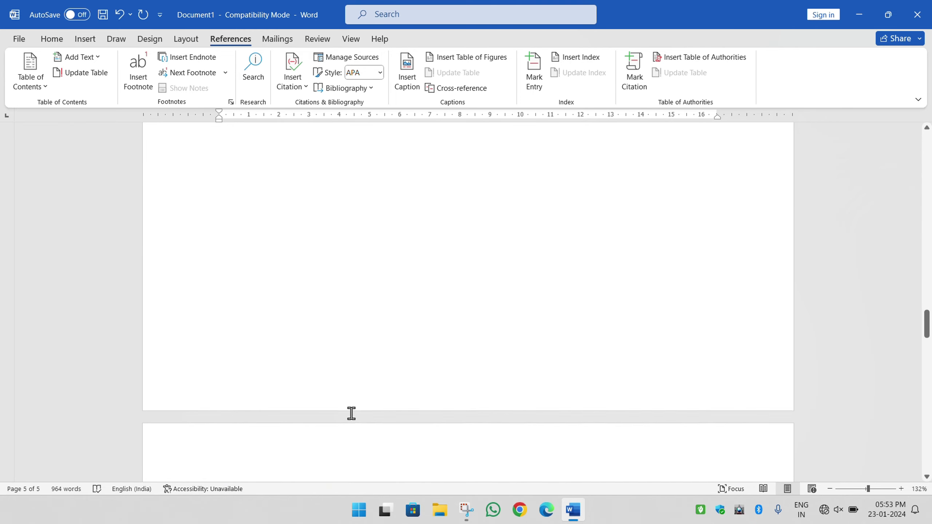
pyautogui.scroll(2, 351, 413)
pyautogui.scroll(3, 351, 413)
pyautogui.scroll(3, 351, 413)
pyautogui.scroll(1, 351, 412)
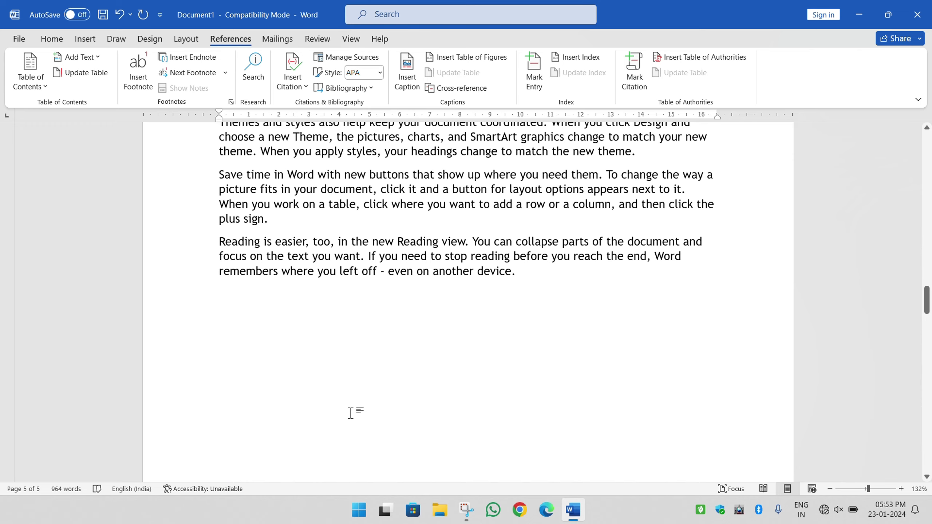
pyautogui.scroll(3, 351, 413)
pyautogui.scroll(1, 351, 413)
pyautogui.scroll(2, 351, 413)
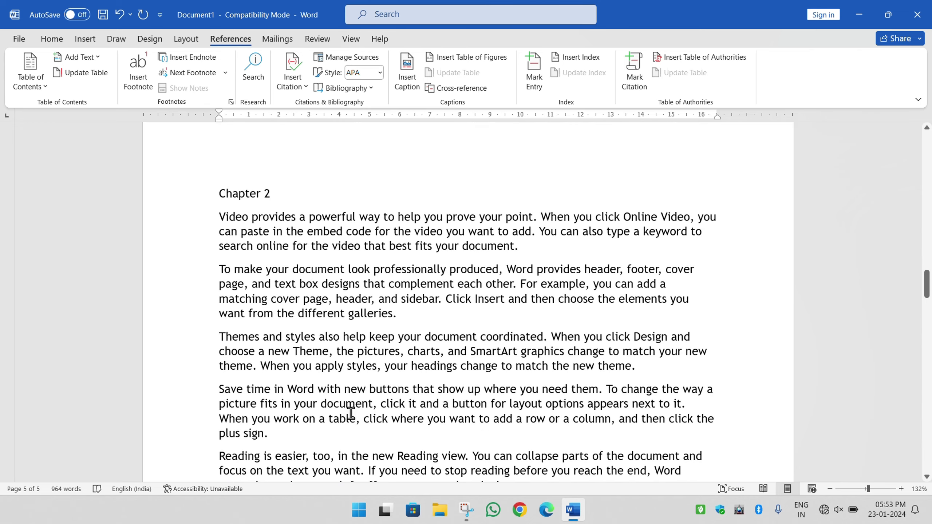
pyautogui.scroll(2, 187, 307)
pyautogui.scroll(2, 186, 307)
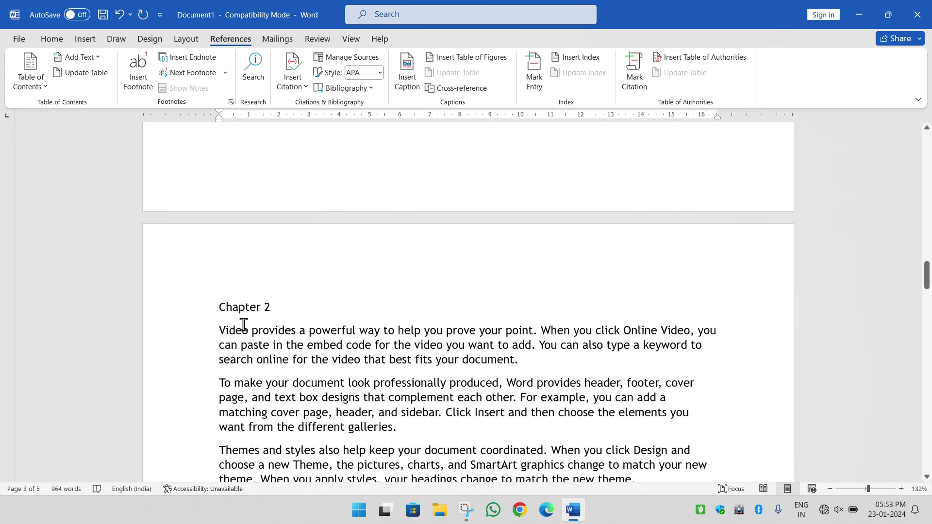
pyautogui.scroll(2, 244, 324)
pyautogui.scroll(4, 244, 324)
pyautogui.scroll(5, 243, 325)
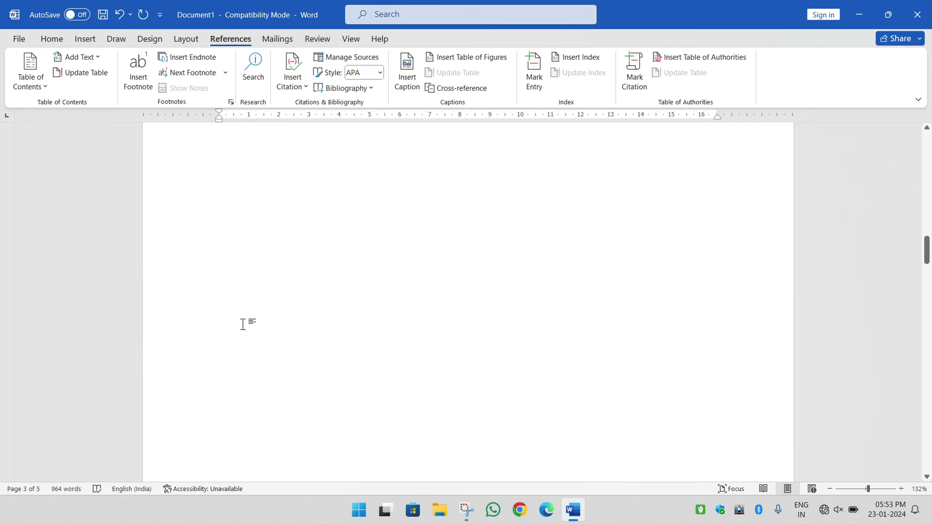
pyautogui.scroll(3, 243, 324)
pyautogui.scroll(4, 244, 325)
pyautogui.scroll(2, 244, 324)
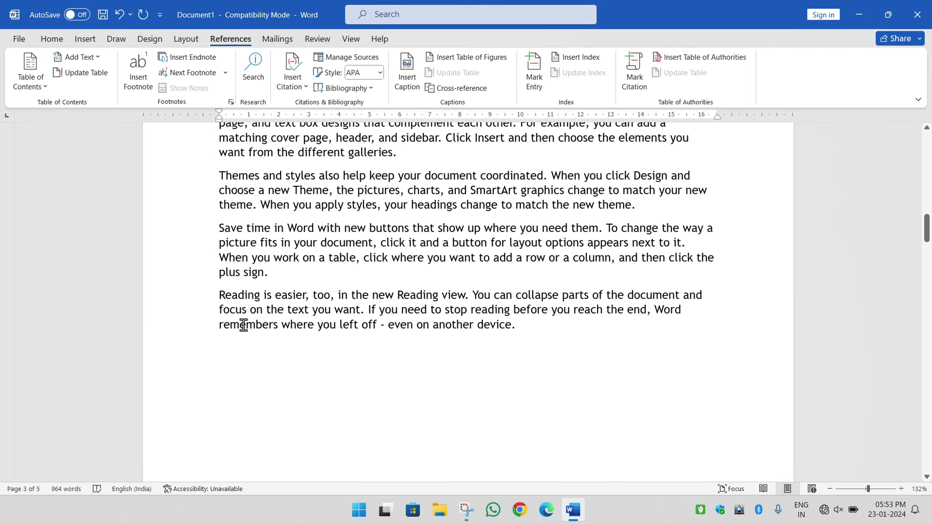
pyautogui.scroll(2, 243, 325)
pyautogui.scroll(1, 243, 324)
pyautogui.scroll(3, 243, 324)
# - Make the Chapter 1 line a Level 1 table of contents entry
pyautogui.click(175, 210)
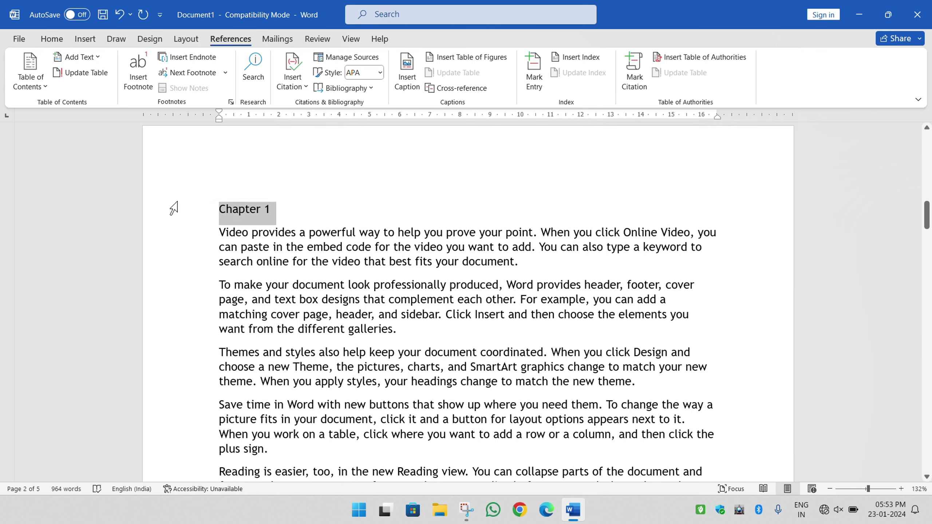
pyautogui.click(73, 57)
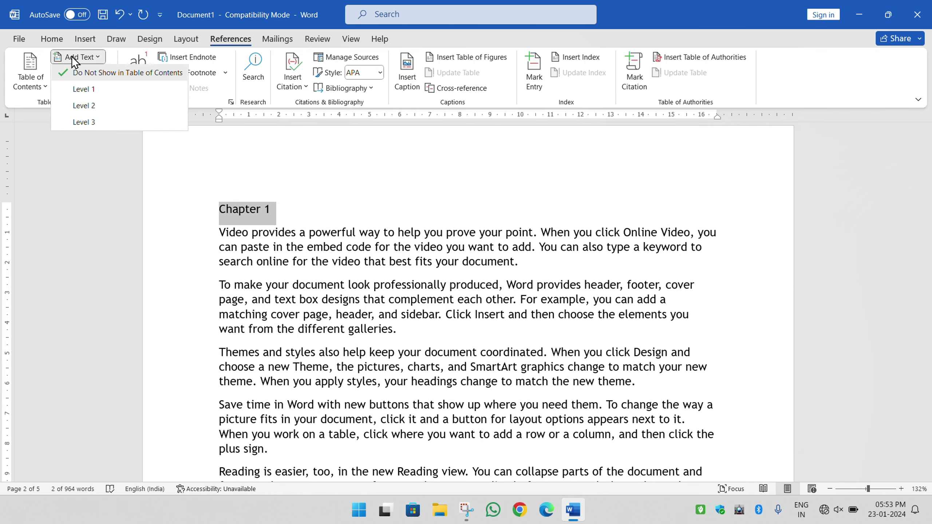
pyautogui.click(77, 92)
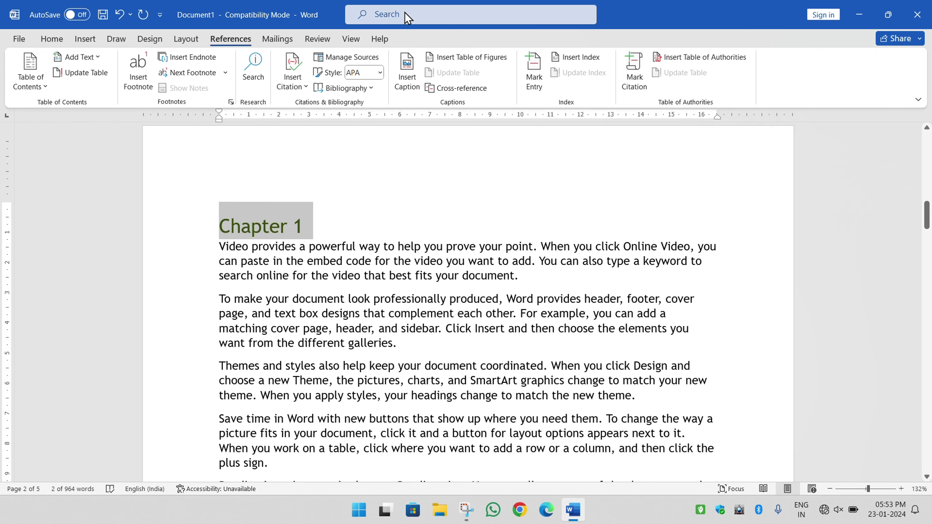
# - Select the Chapter 2, Chapter 3 and Chapter 4 heading lines together
pyautogui.scroll(-2, 304, 302)
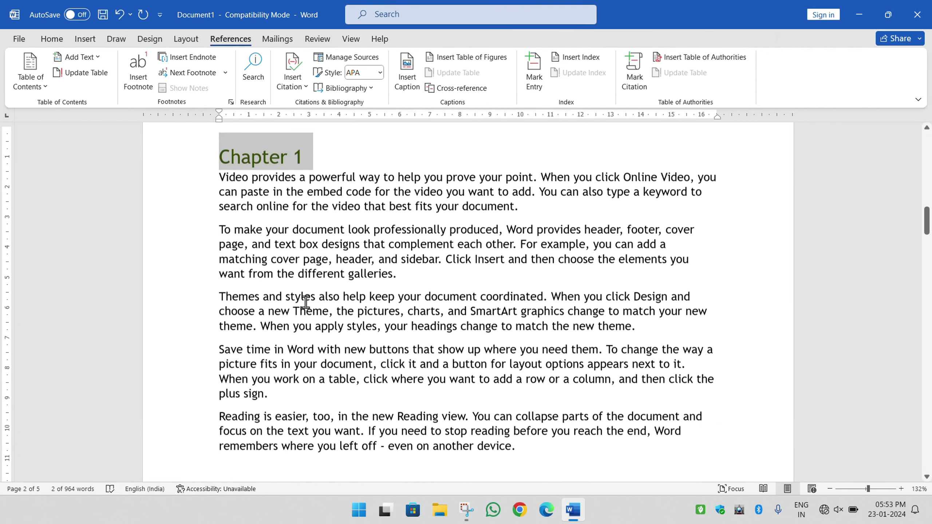
pyautogui.scroll(-2, 306, 301)
pyautogui.scroll(-4, 305, 301)
pyautogui.scroll(-2, 305, 301)
pyautogui.scroll(-5, 302, 302)
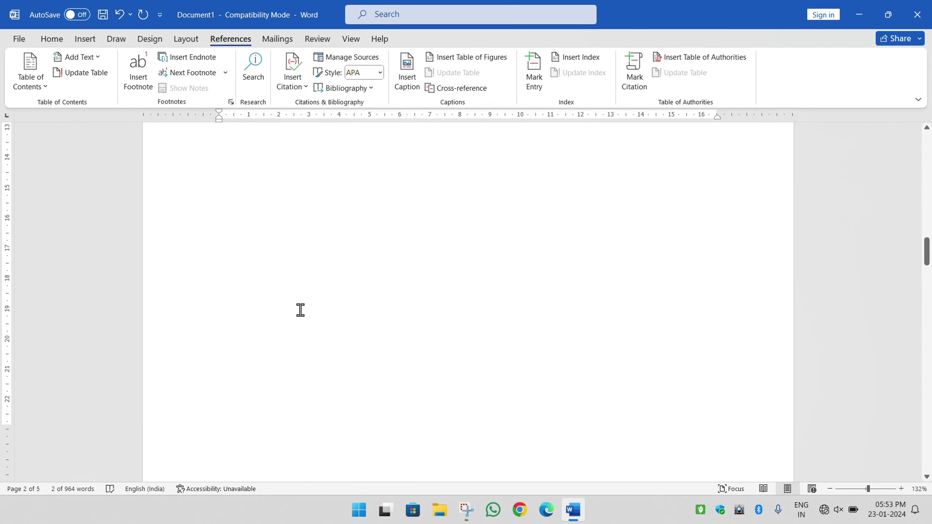
pyautogui.scroll(-1, 301, 303)
pyautogui.scroll(-2, 301, 302)
pyautogui.scroll(-4, 300, 302)
pyautogui.scroll(-2, 295, 305)
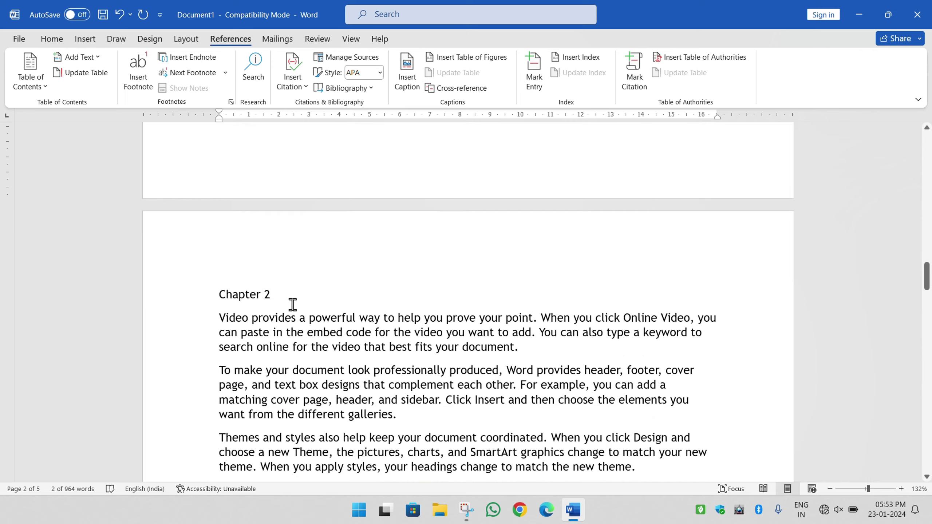
pyautogui.keyDown('ctrl'); pyautogui.scroll(-2, 250, 308); pyautogui.keyUp('ctrl')
pyautogui.keyDown('ctrl'); pyautogui.scroll(-2, 248, 312); pyautogui.keyUp('ctrl')
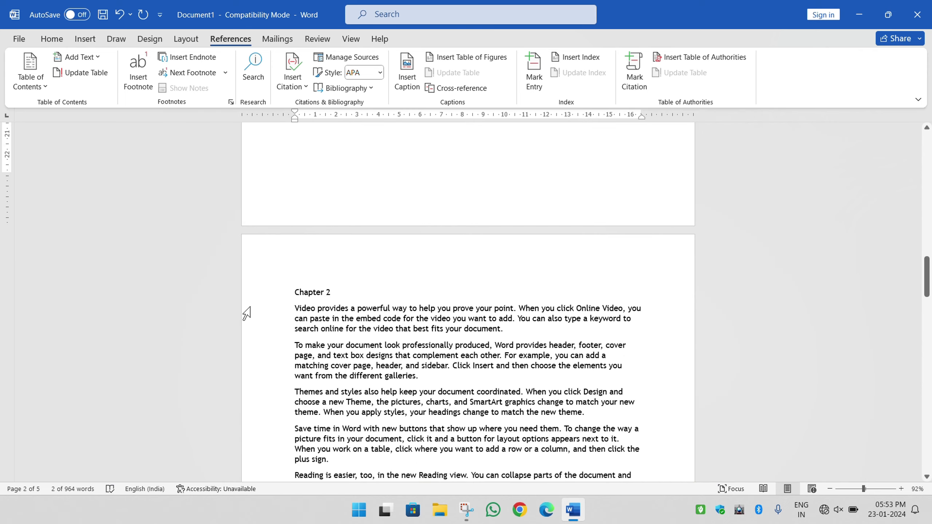
pyautogui.keyDown('ctrl'); pyautogui.scroll(-3, 247, 313); pyautogui.keyUp('ctrl')
pyautogui.scroll(-1, 250, 306)
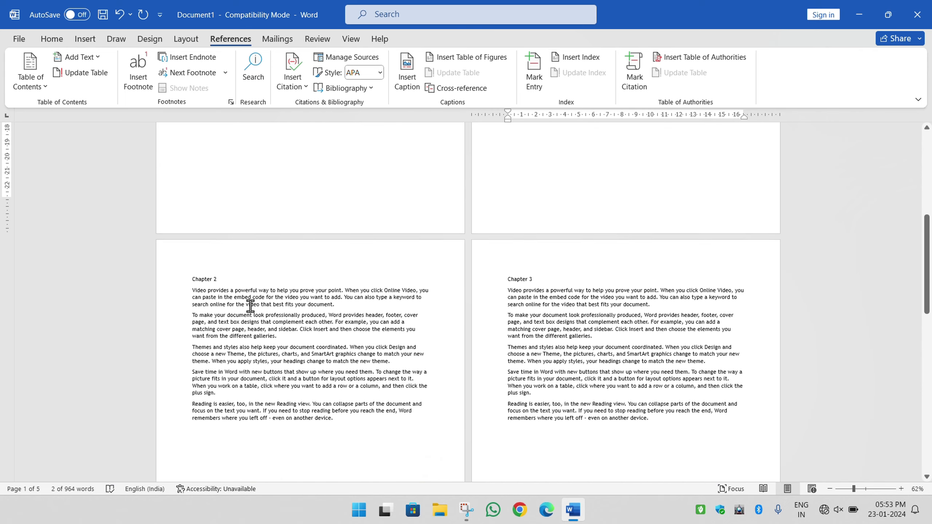
pyautogui.scroll(1, 250, 306)
pyautogui.scroll(1, 250, 306)
pyautogui.scroll(-1, 238, 368)
pyautogui.scroll(-2, 238, 369)
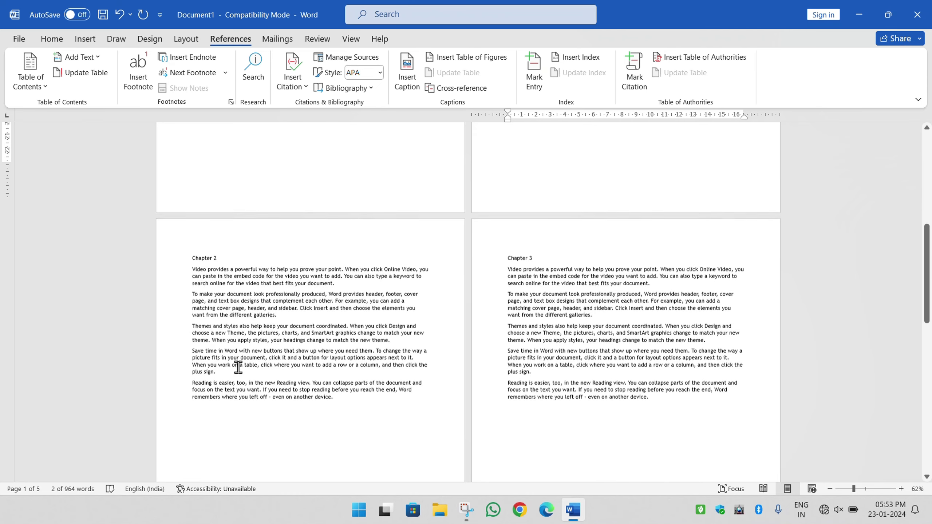
pyautogui.scroll(-2, 237, 369)
pyautogui.click(171, 231)
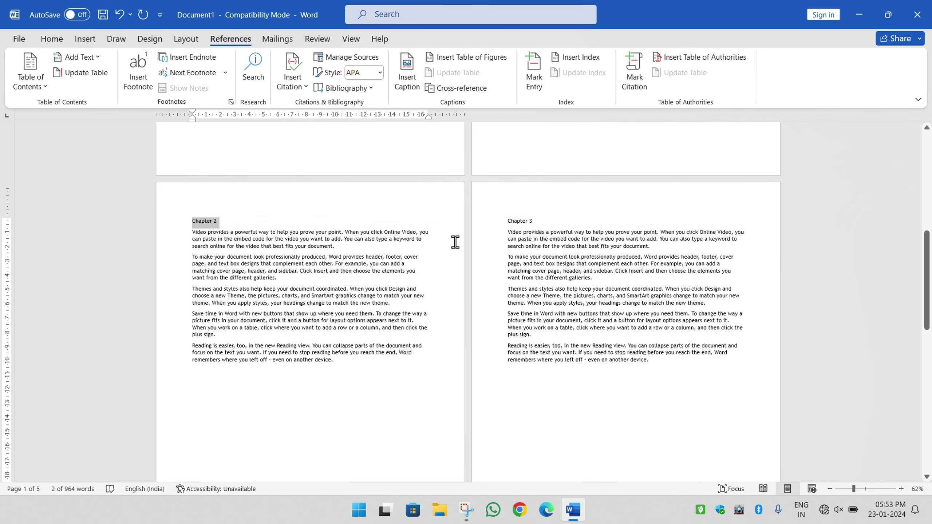
pyautogui.keyDown('ctrl'); pyautogui.click(487, 221); pyautogui.keyUp('ctrl')
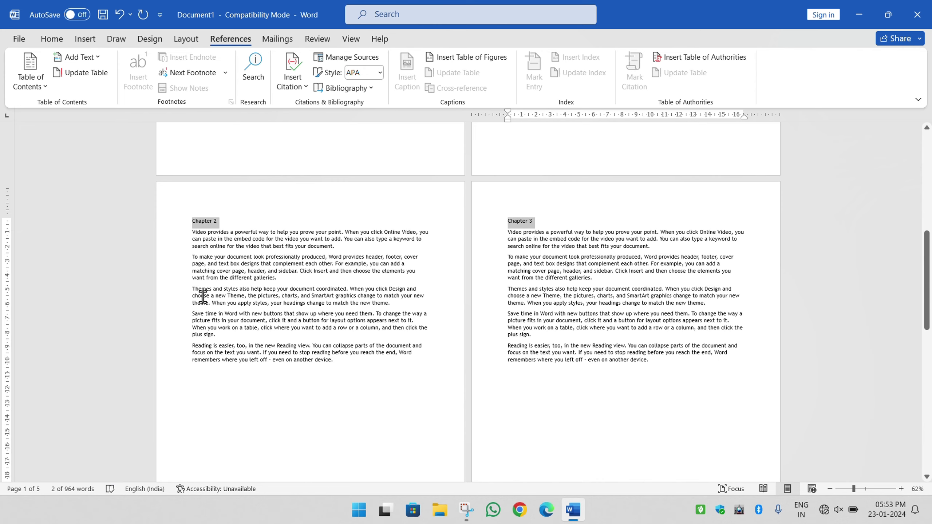
pyautogui.scroll(-1, 198, 304)
pyautogui.scroll(-2, 196, 308)
pyautogui.scroll(-2, 196, 309)
pyautogui.scroll(-1, 196, 308)
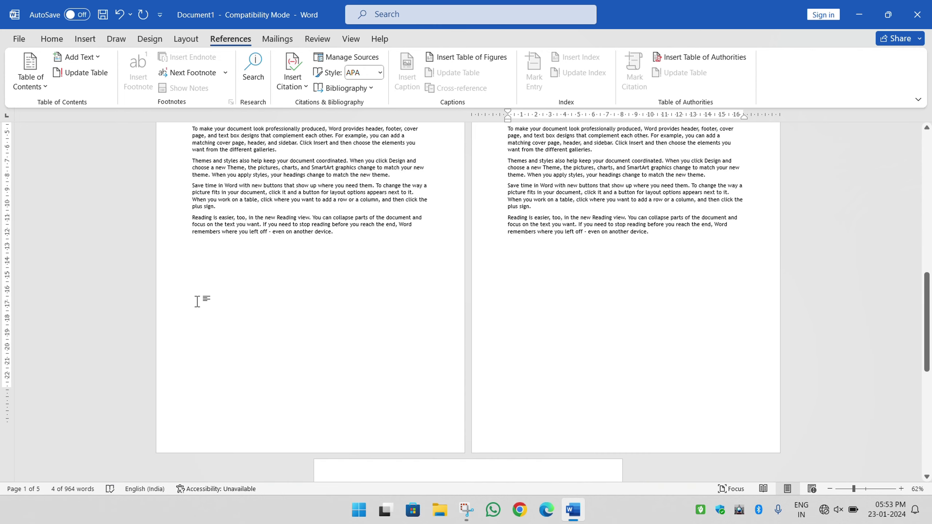
pyautogui.scroll(-4, 197, 307)
pyautogui.scroll(-2, 198, 304)
pyautogui.scroll(-1, 200, 300)
pyautogui.scroll(-1, 199, 300)
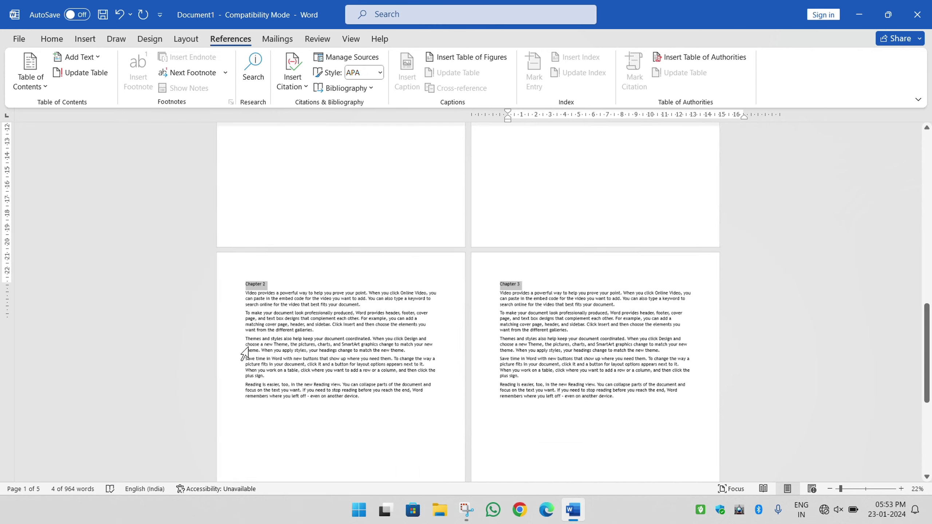
pyautogui.scroll(-3, 285, 362)
pyautogui.scroll(3, 468, 289)
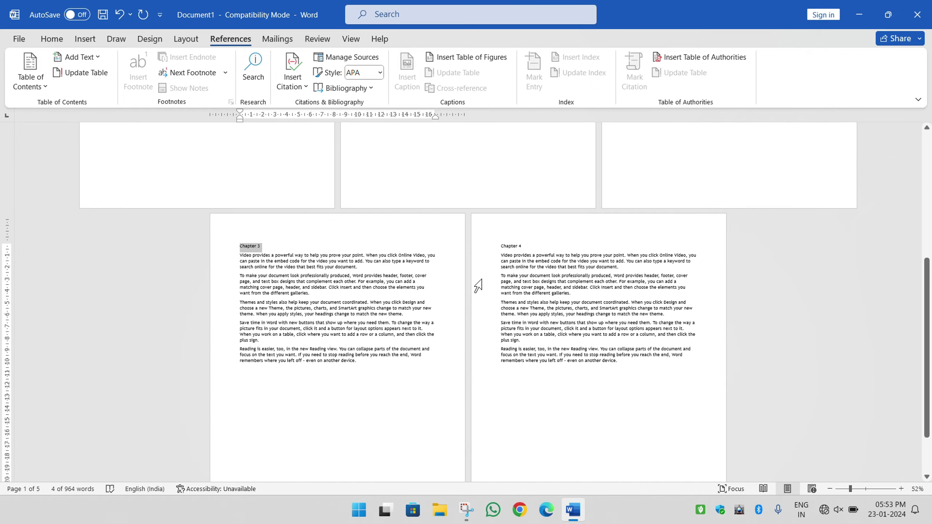
pyautogui.keyDown('ctrl'); pyautogui.click(488, 246); pyautogui.keyUp('ctrl')
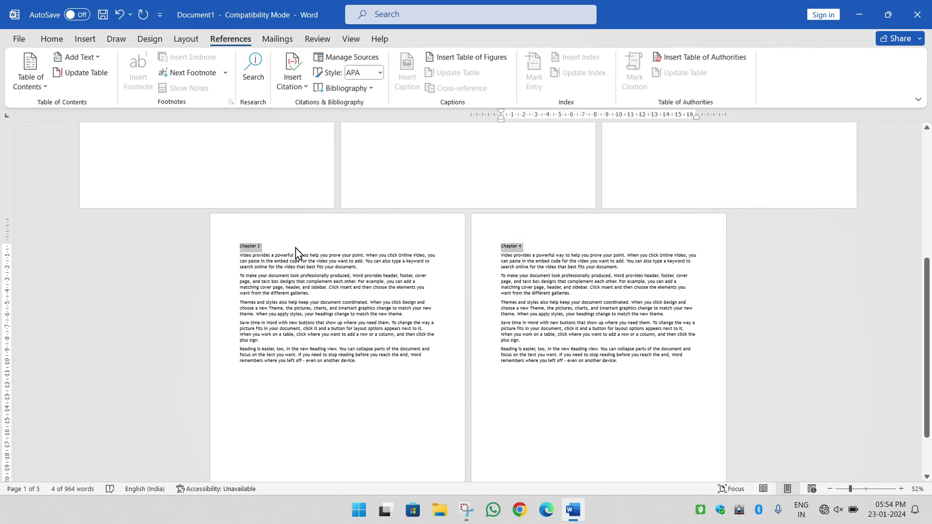
# - Set the selected Chapter 2–4 lines to Level 1, then deselect them
pyautogui.scroll(5, 296, 248)
pyautogui.scroll(2, 295, 249)
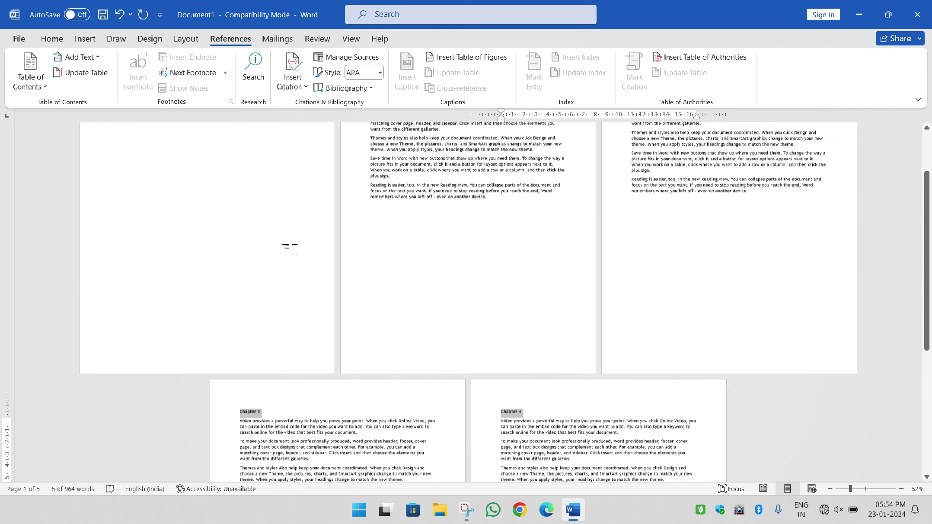
pyautogui.scroll(1, 295, 250)
pyautogui.scroll(1, 295, 249)
pyautogui.scroll(1, 295, 249)
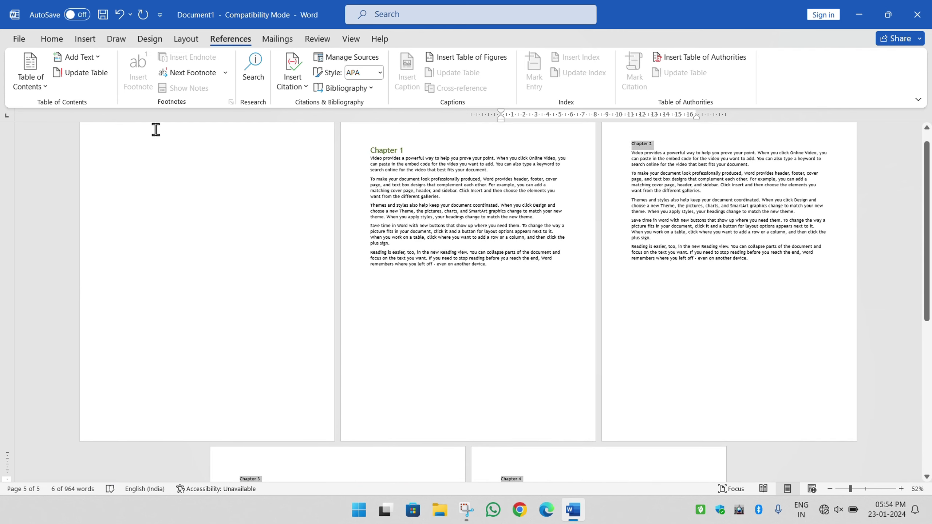
pyautogui.click(82, 58)
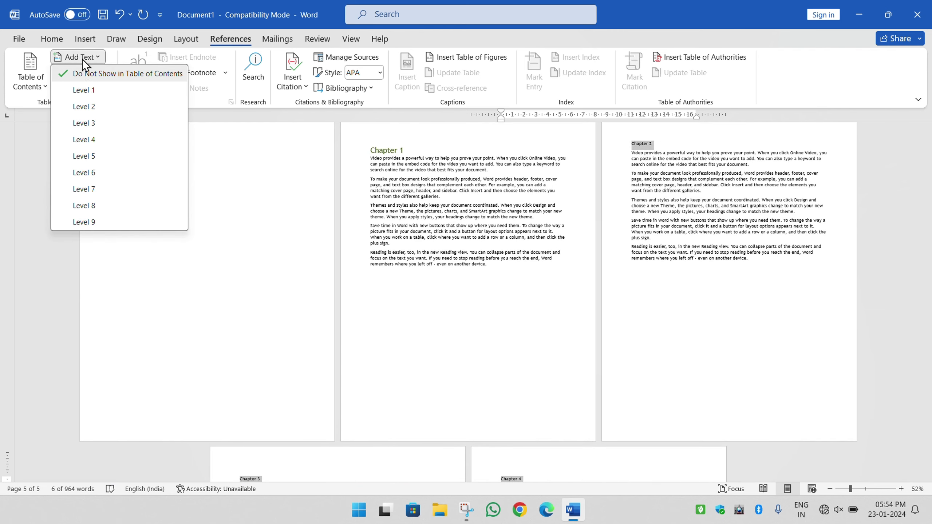
pyautogui.click(89, 90)
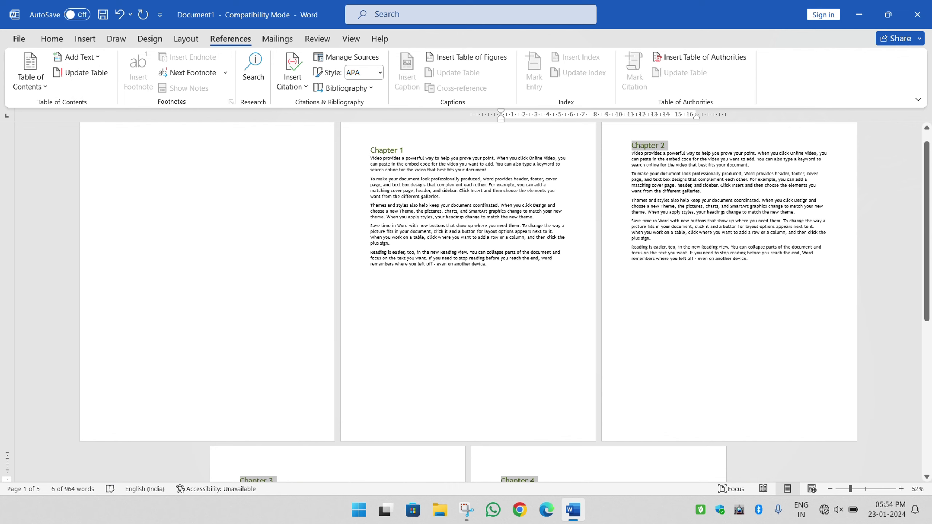
pyautogui.click(471, 197)
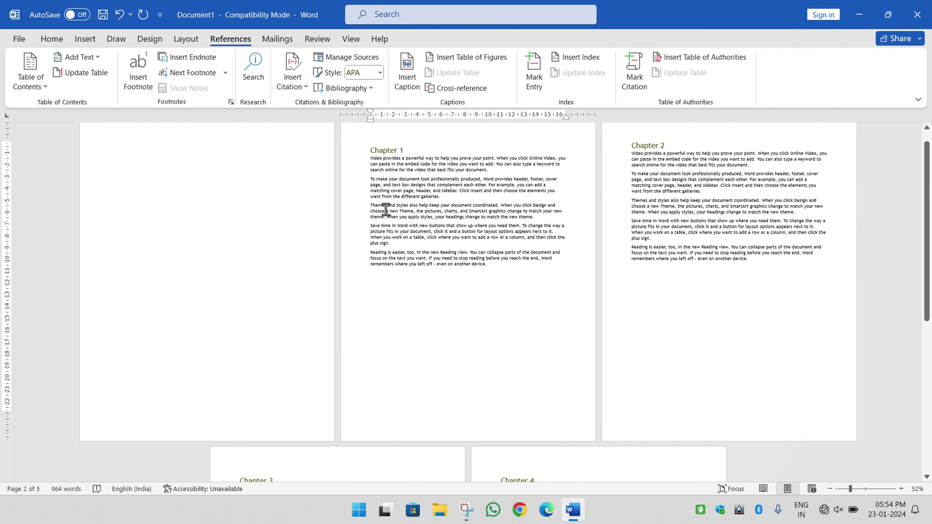
# - Add 'Introduction to computer' after Chapter 1's first paragraph as a Level 2 heading
pyautogui.keyDown('ctrl'); pyautogui.scroll(5, 385, 209); pyautogui.keyUp('ctrl')
pyautogui.keyDown('ctrl'); pyautogui.scroll(5, 385, 209); pyautogui.keyUp('ctrl')
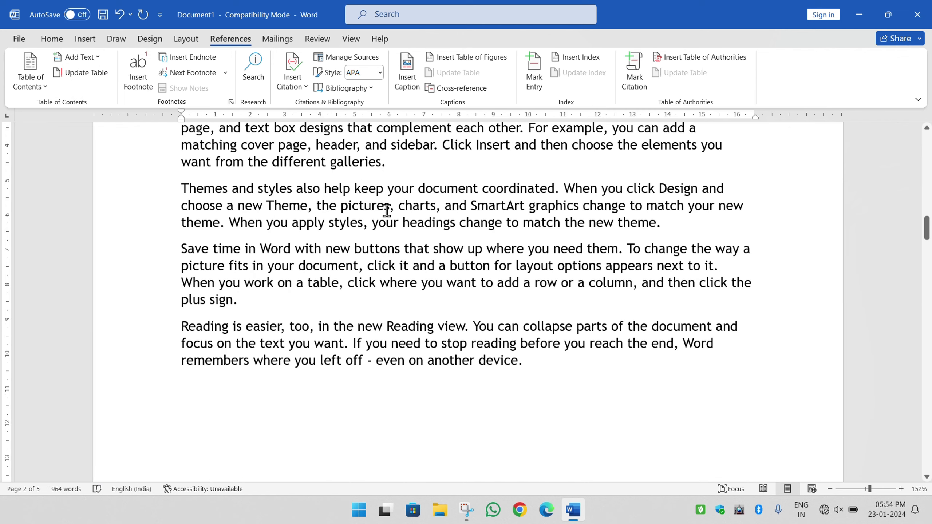
pyautogui.scroll(2, 387, 210)
pyautogui.scroll(1, 387, 210)
pyautogui.scroll(1, 387, 210)
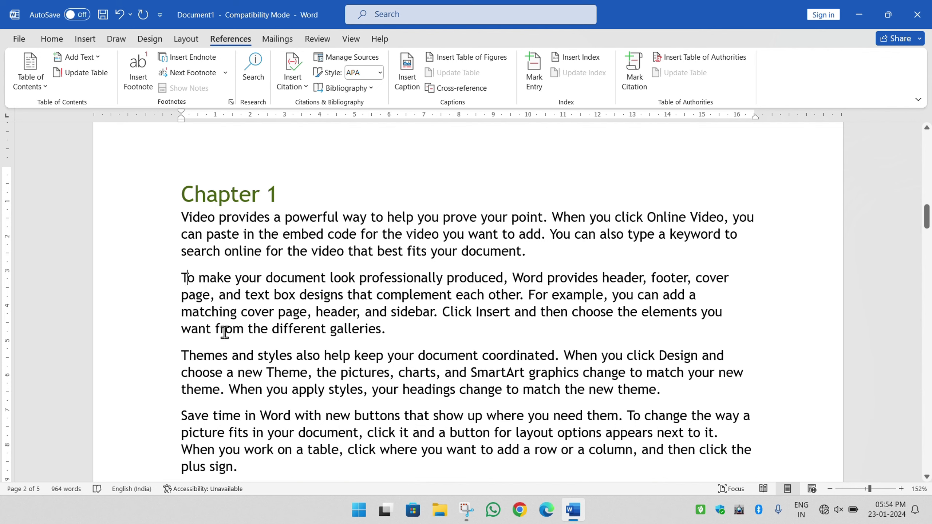
pyautogui.press('Return')
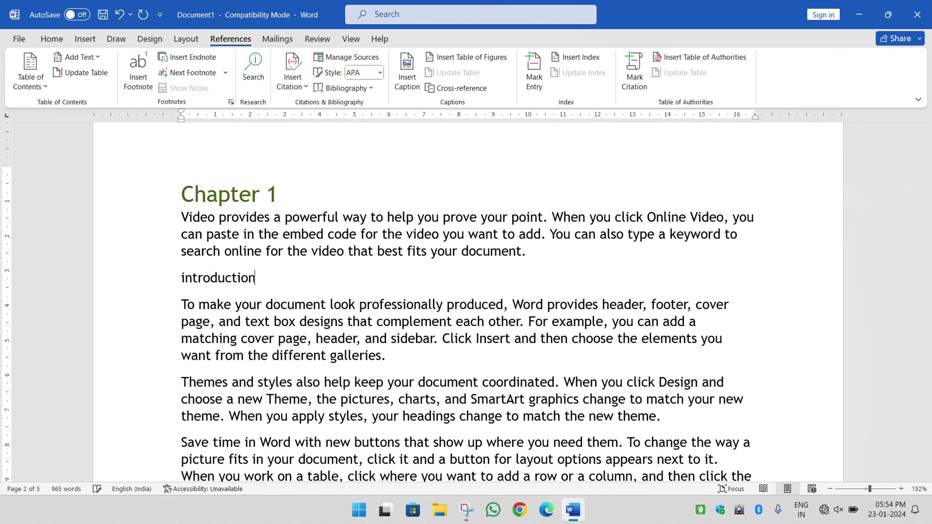
pyautogui.write('computer')
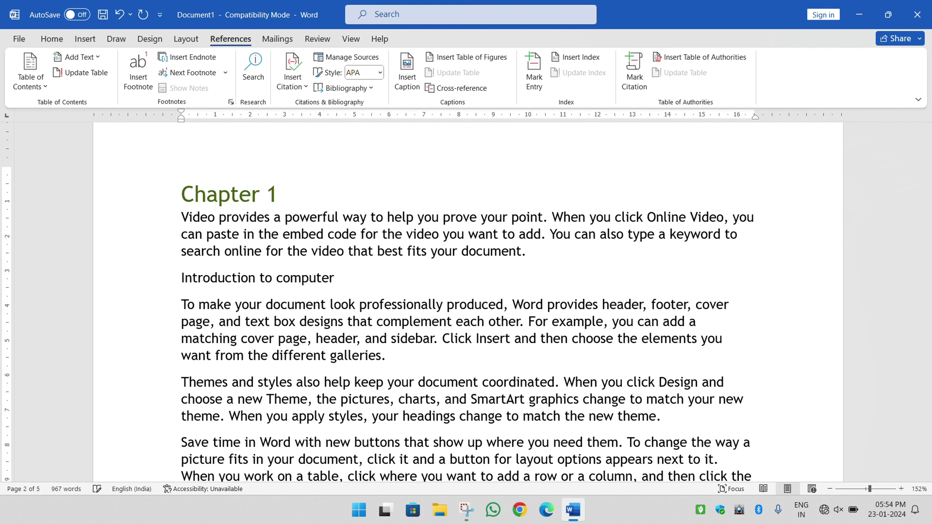
pyautogui.click(127, 283)
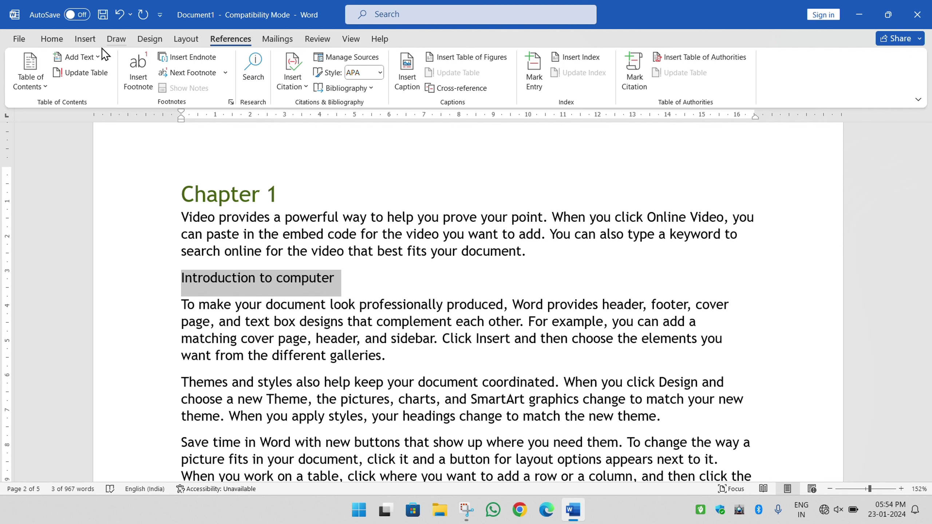
pyautogui.click(96, 56)
pyautogui.click(98, 106)
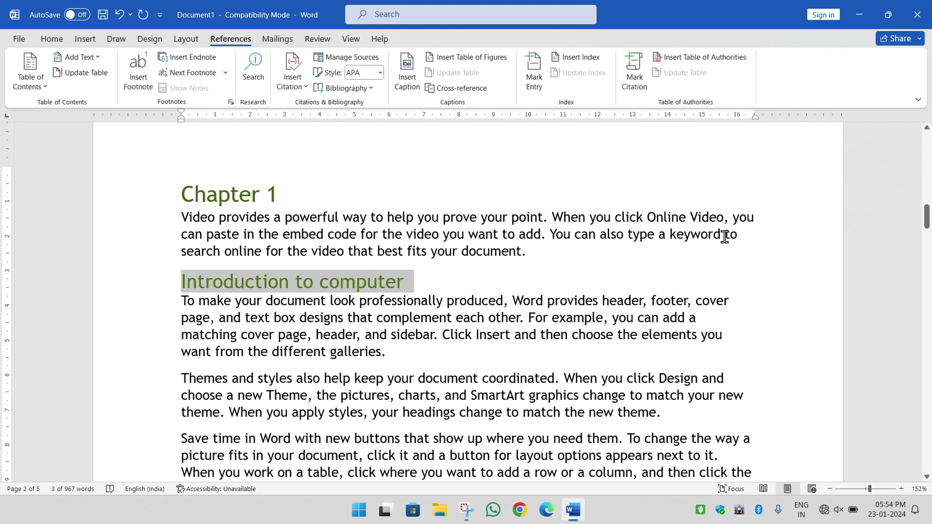
pyautogui.moveTo(927, 218); pyautogui.dragTo(927, 283)
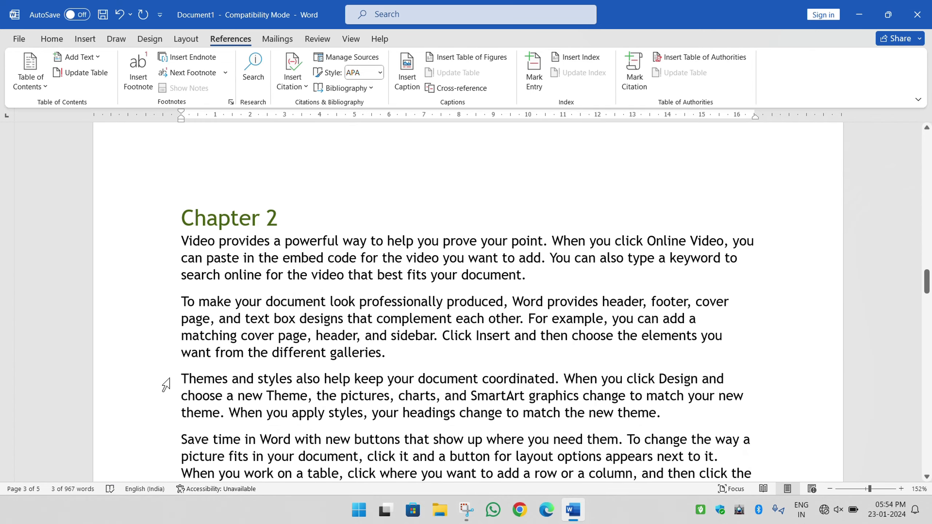
# - Insert 'Introduction to operating system' before Chapter 2's Themes paragraph as a Level 2 heading
pyautogui.click(166, 381)
pyautogui.press('Left')
pyautogui.press('Return')
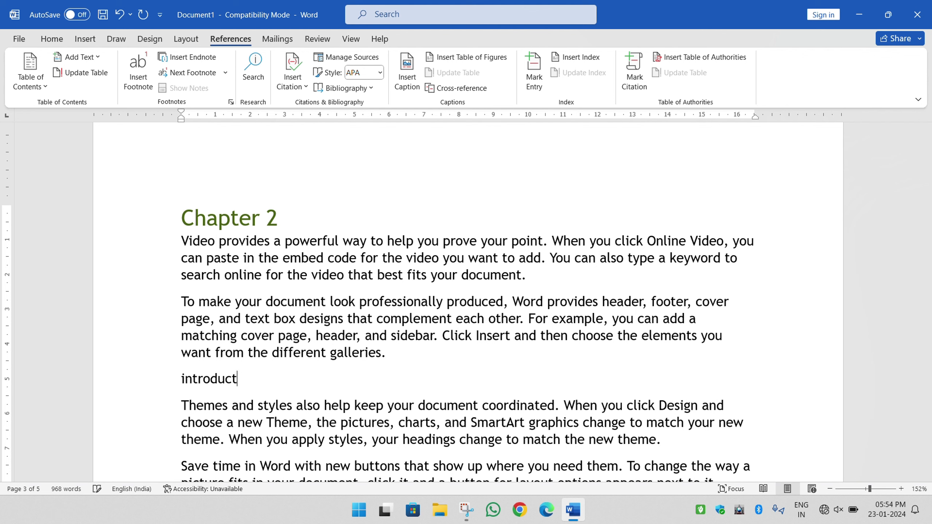
pyautogui.write('ion to operating system')
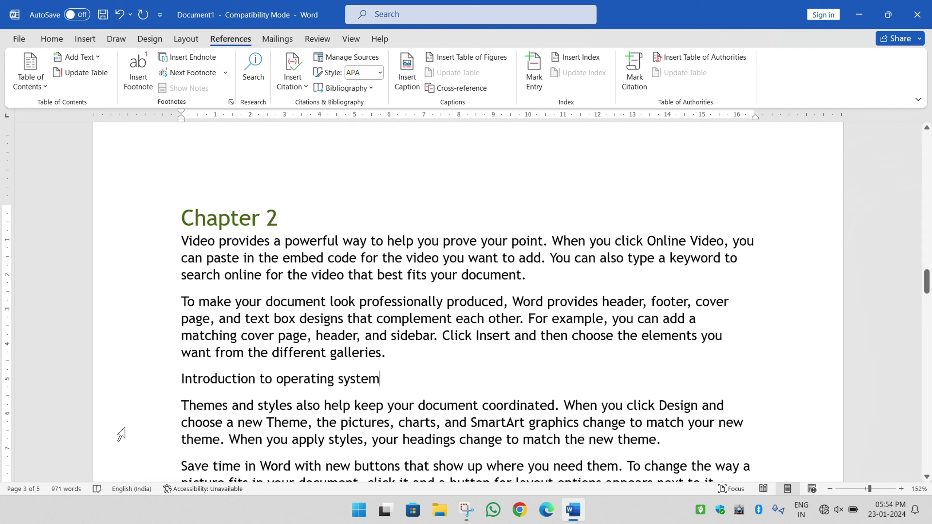
pyautogui.click(111, 385)
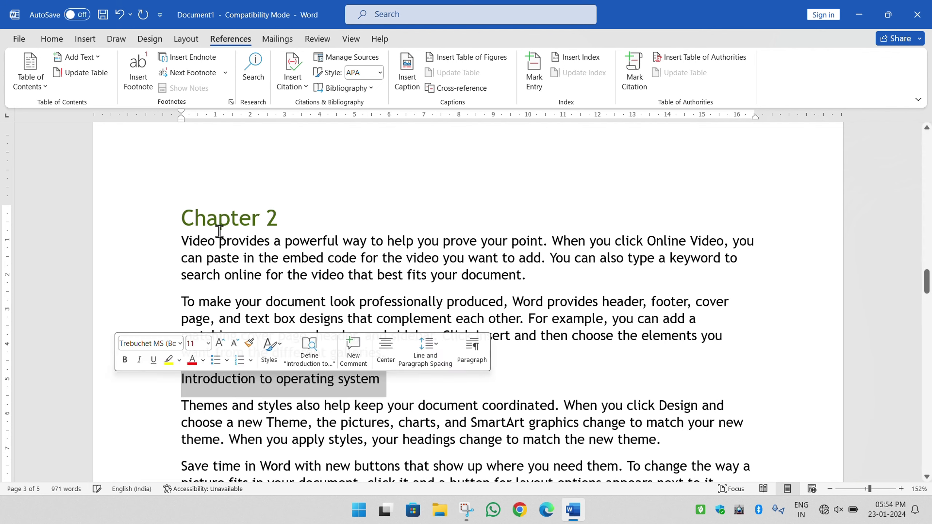
pyautogui.click(74, 56)
pyautogui.click(88, 104)
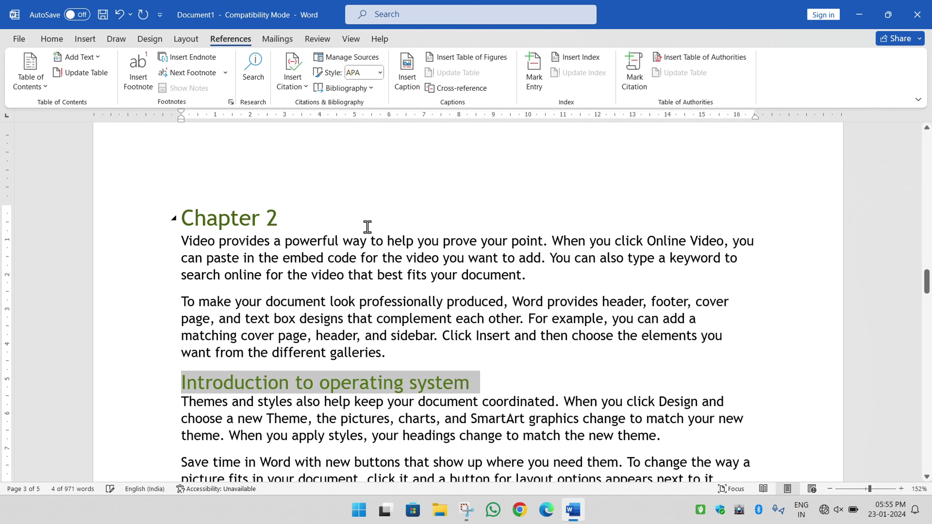
pyautogui.moveTo(928, 291); pyautogui.dragTo(927, 363)
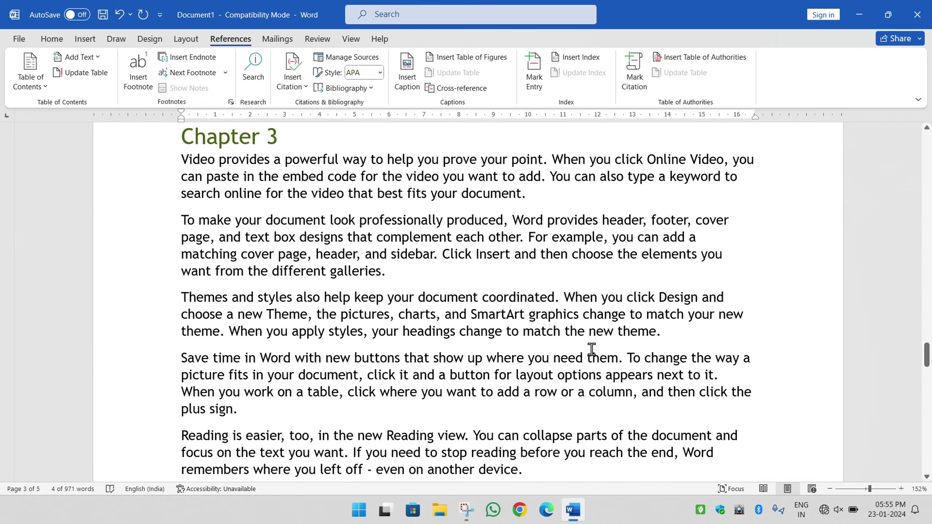
# - Add 'History of computer' before Chapter 3's Themes paragraph as a level 2 heading
pyautogui.click(181, 296)
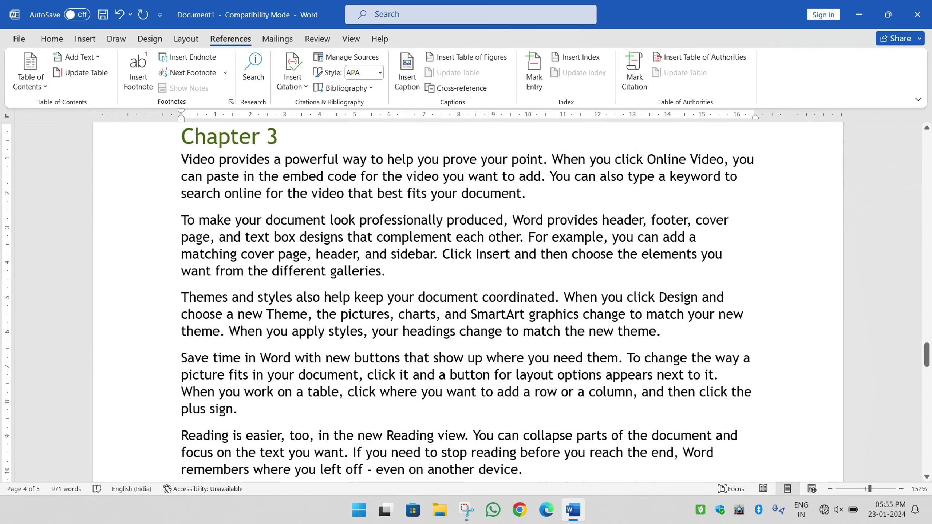
pyautogui.press('Return')
pyautogui.write('histot')
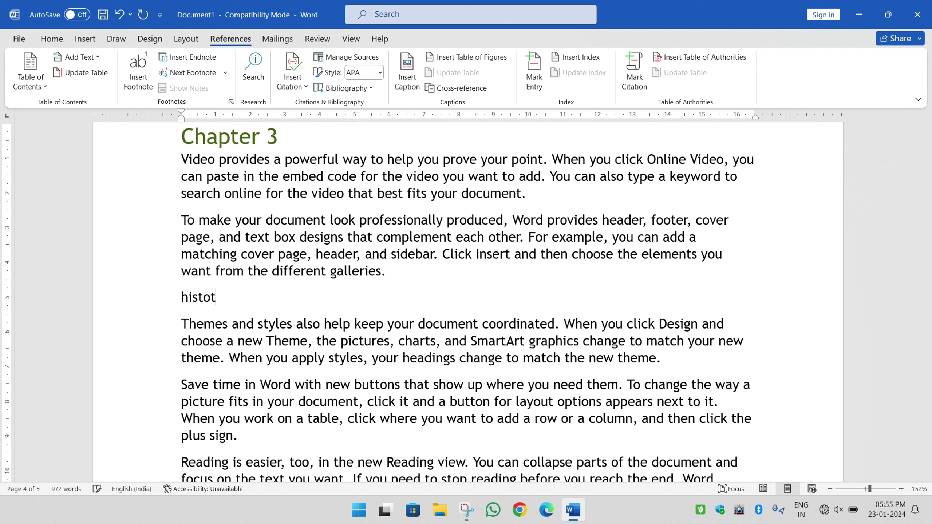
pyautogui.write(' of c')
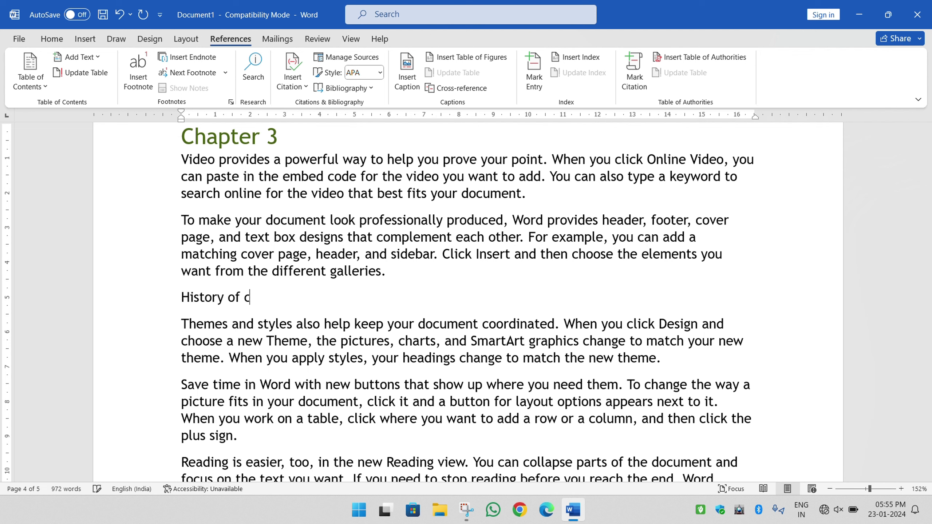
pyautogui.write('omputer')
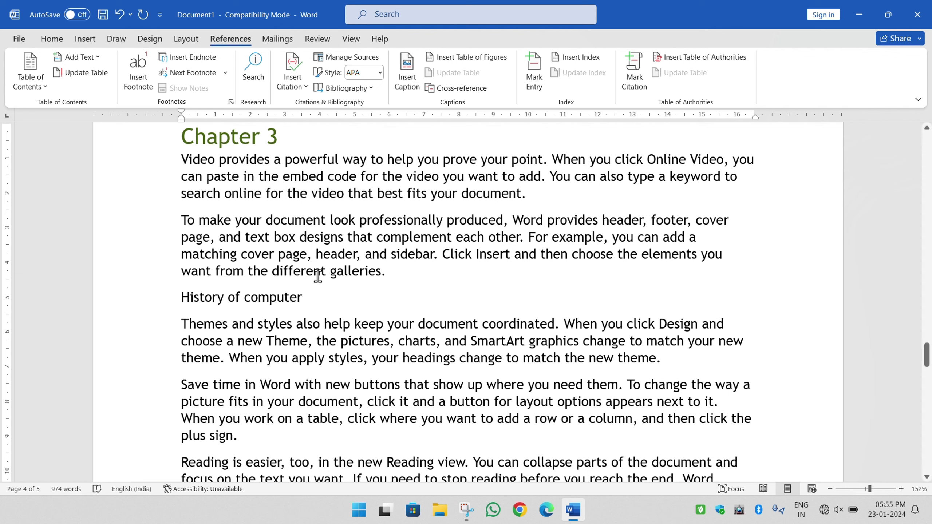
pyautogui.click(90, 311)
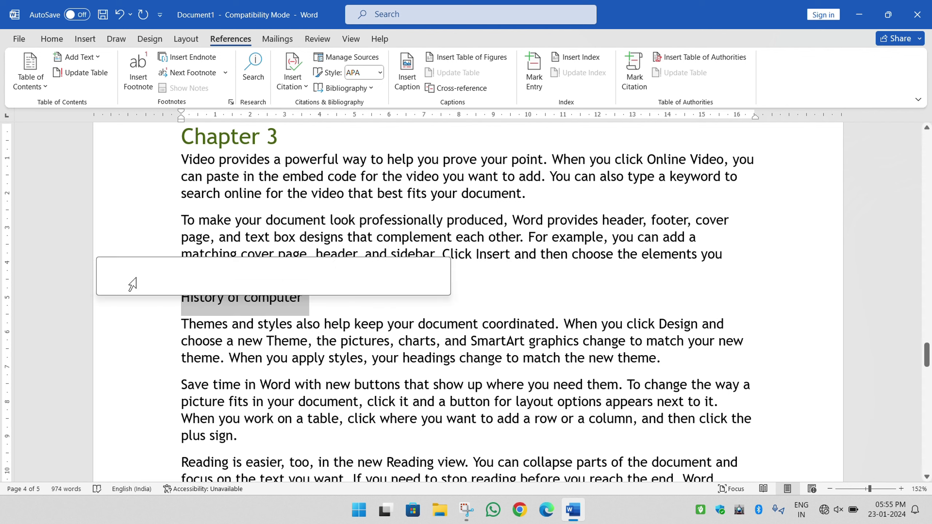
pyautogui.click(92, 60)
pyautogui.click(104, 110)
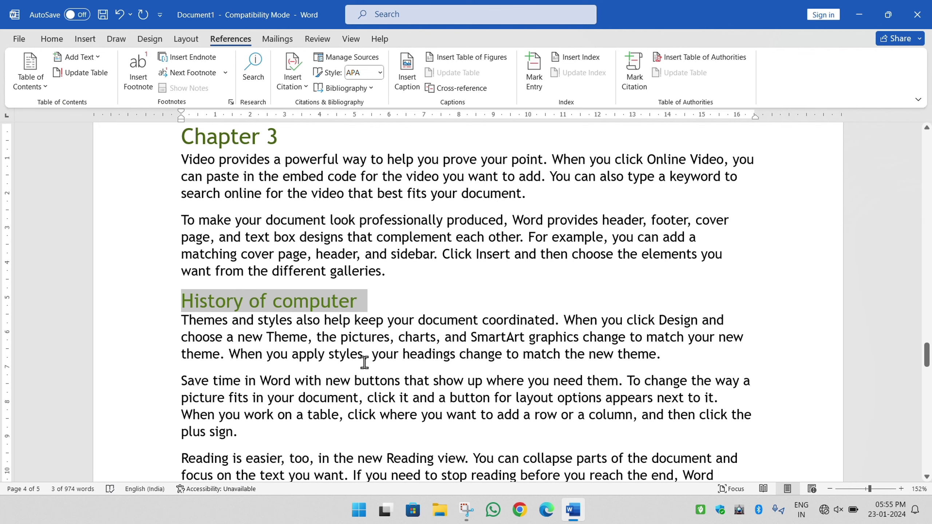
# - Add 'Computer hardware and software' after Chapter 4's galleries paragraph as a level 2 heading
pyautogui.moveTo(927, 355); pyautogui.dragTo(929, 419)
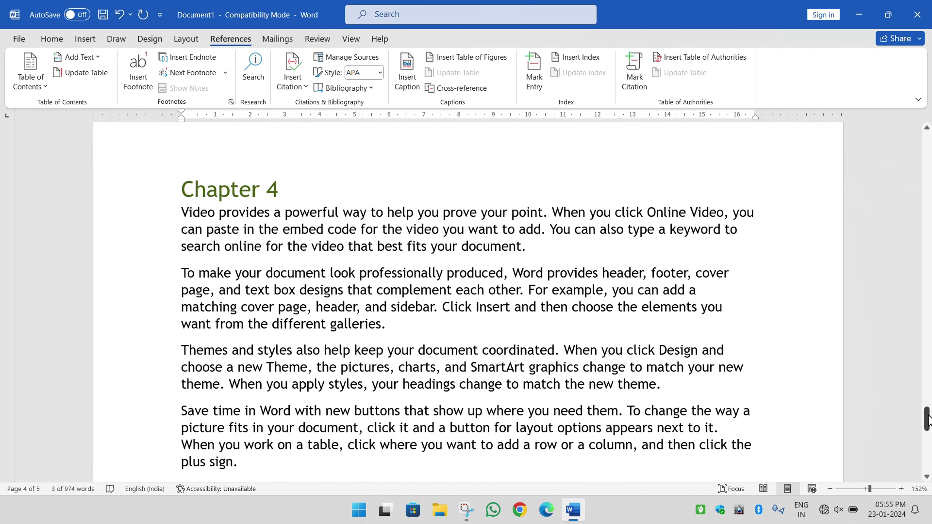
pyautogui.click(402, 341)
pyautogui.press('Return')
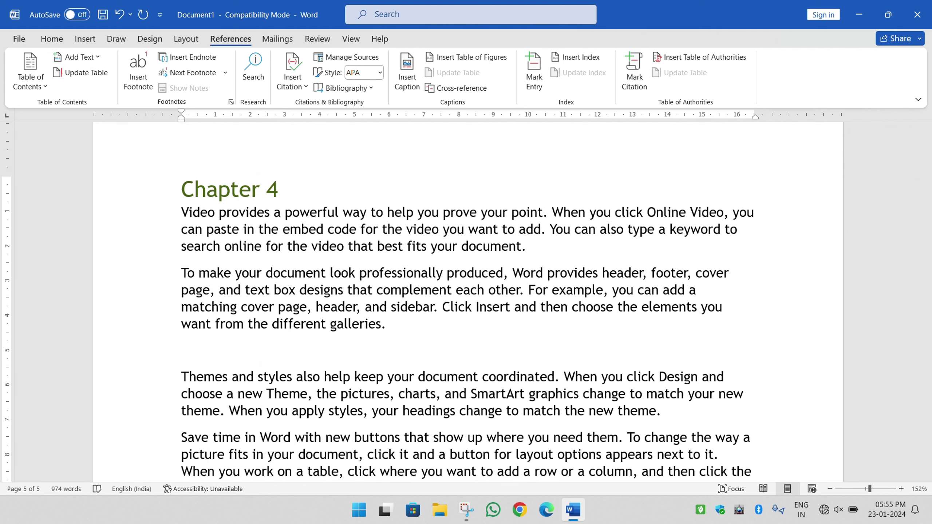
pyautogui.write('computer ')
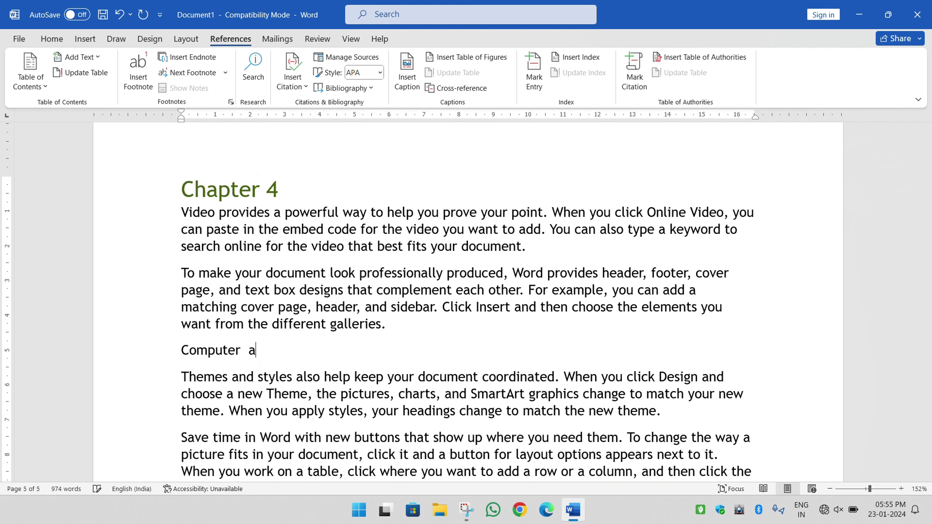
pyautogui.write('ardware and s')
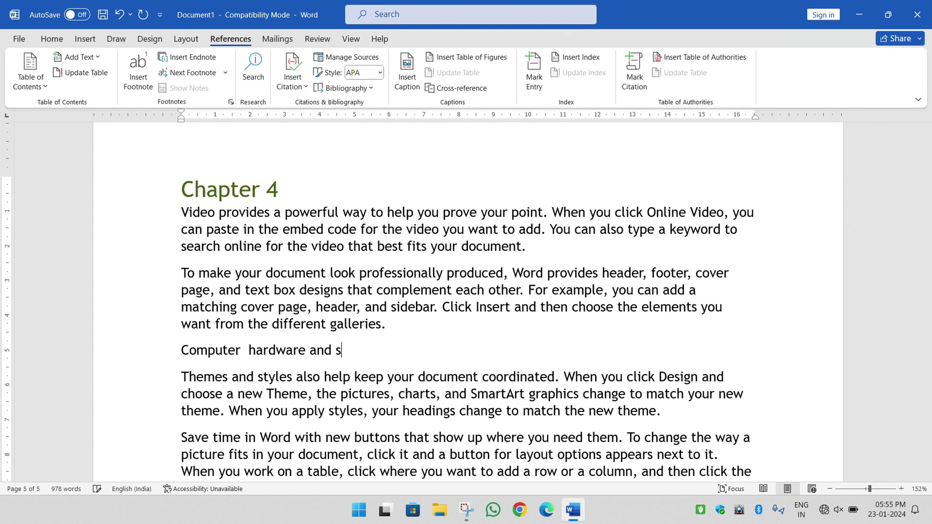
pyautogui.write('fo')
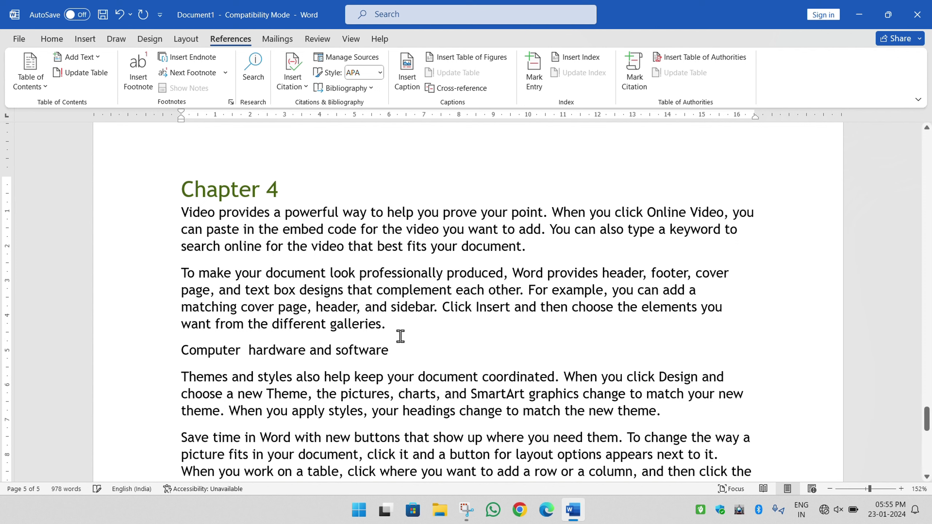
pyautogui.click(152, 352)
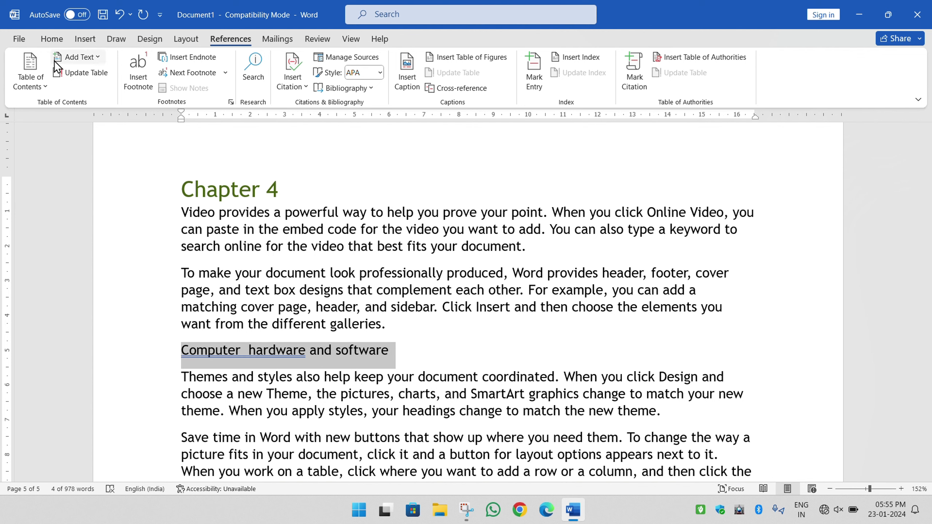
pyautogui.click(77, 57)
pyautogui.click(75, 107)
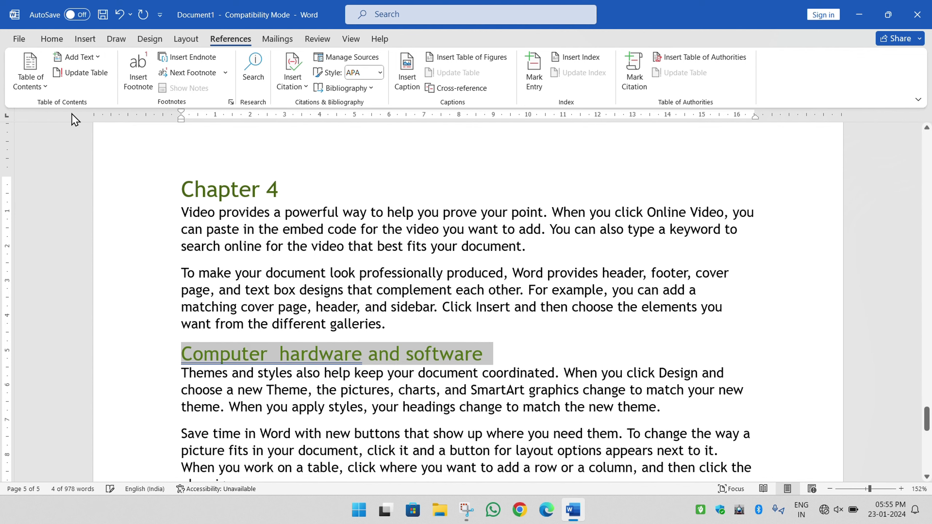
pyautogui.moveTo(928, 419); pyautogui.dragTo(928, 144)
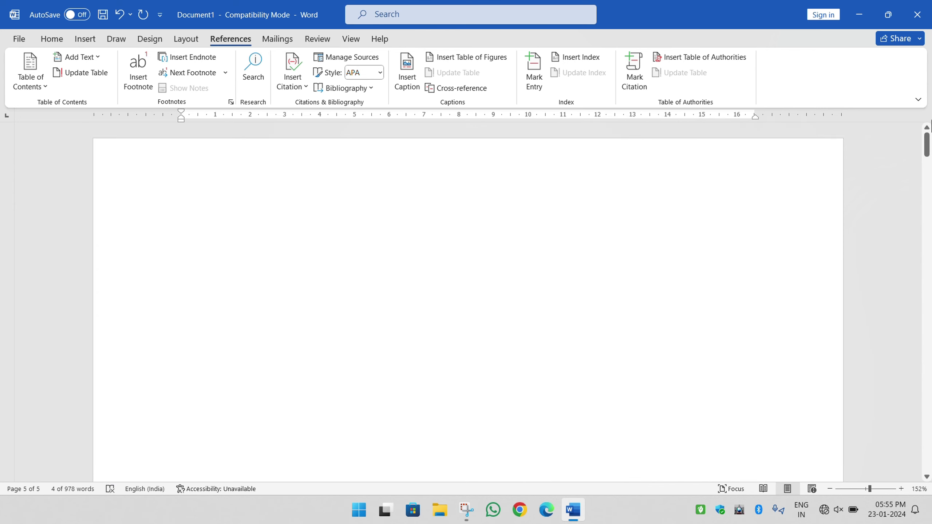
# - Insert Automatic Table 2 on the blank first page, listing Chapters 1–4 and subheadings with pages
pyautogui.click(317, 189)
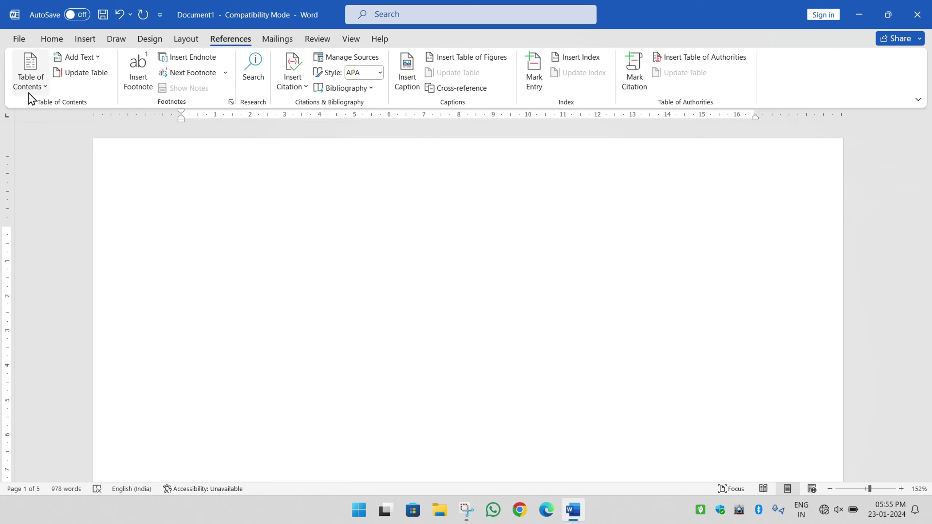
pyautogui.click(29, 83)
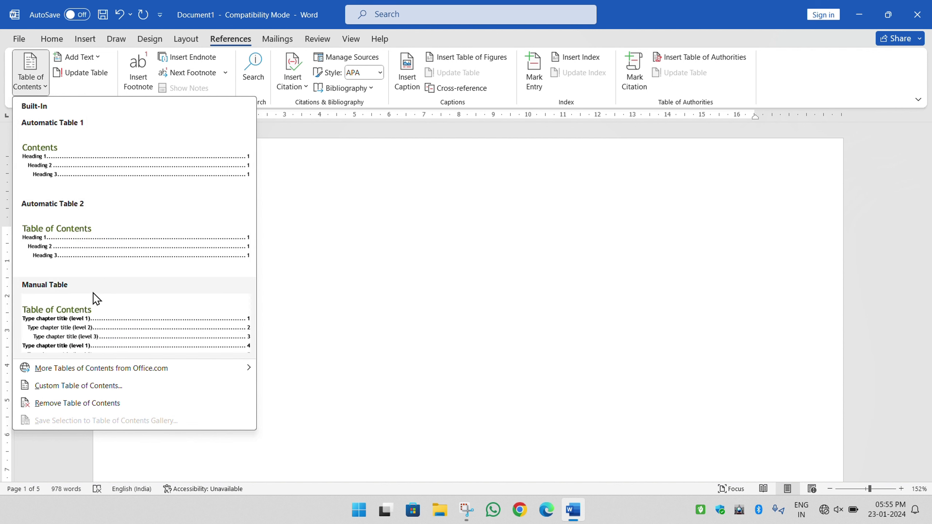
pyautogui.click(80, 230)
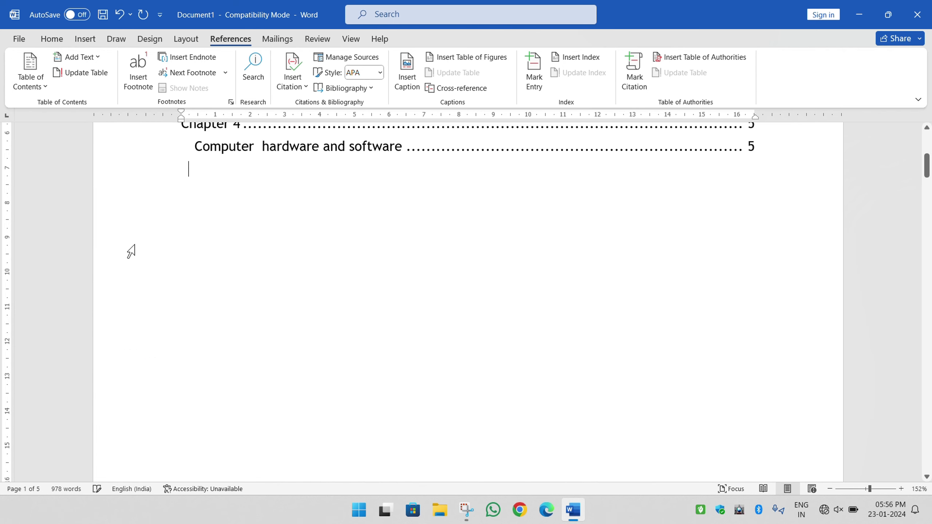
pyautogui.scroll(3, 311, 294)
pyautogui.scroll(3, 311, 294)
pyautogui.scroll(1, 295, 350)
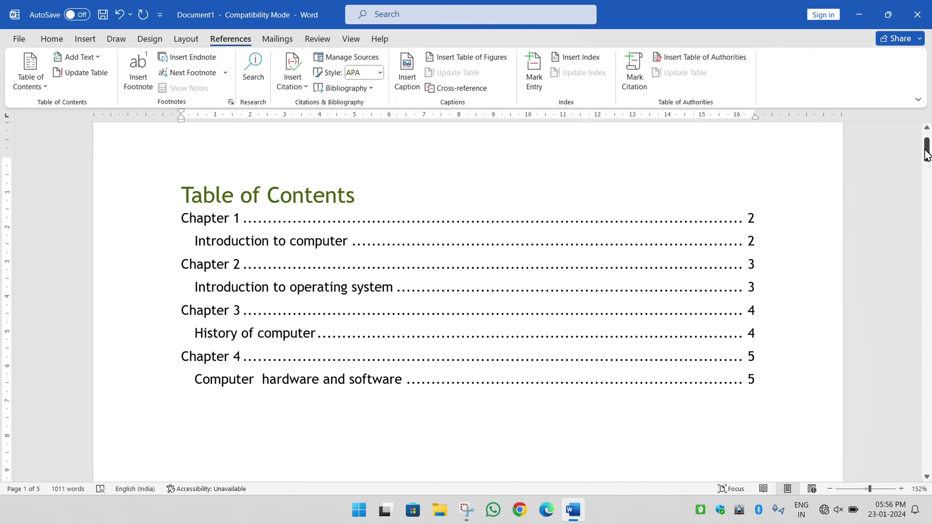
pyautogui.moveTo(927, 147)
pyautogui.mouseDown()
pyautogui.moveTo(926, 443)
pyautogui.moveTo(927, 433)
pyautogui.mouseUp()
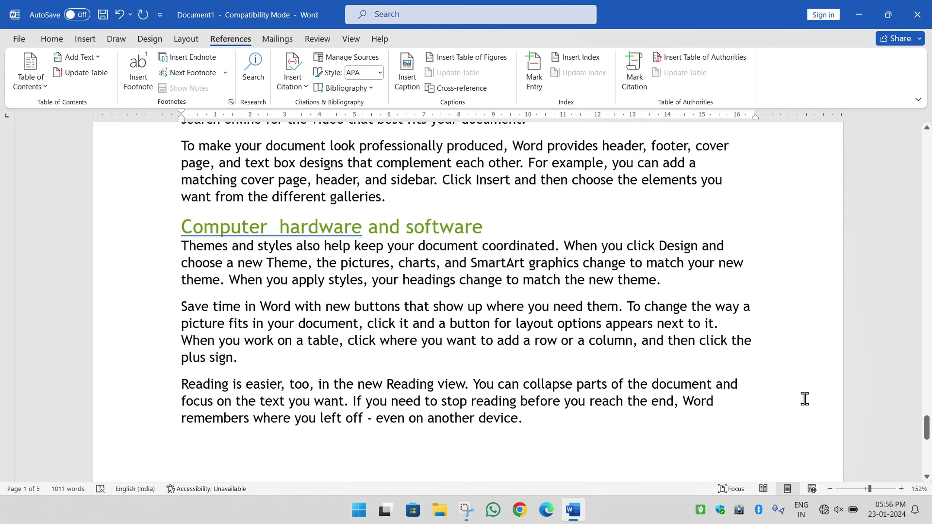
# - Paste a copy of the chapter line on the new last page and renumber it Chapter 5
pyautogui.scroll(2, 713, 385)
pyautogui.scroll(-3, 714, 384)
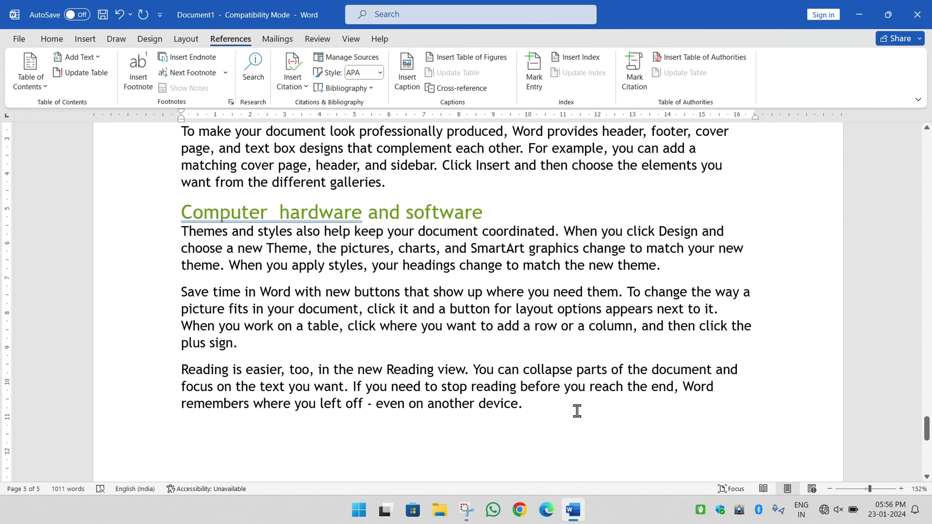
pyautogui.scroll(10, 577, 411)
pyautogui.write('Chapter 1')
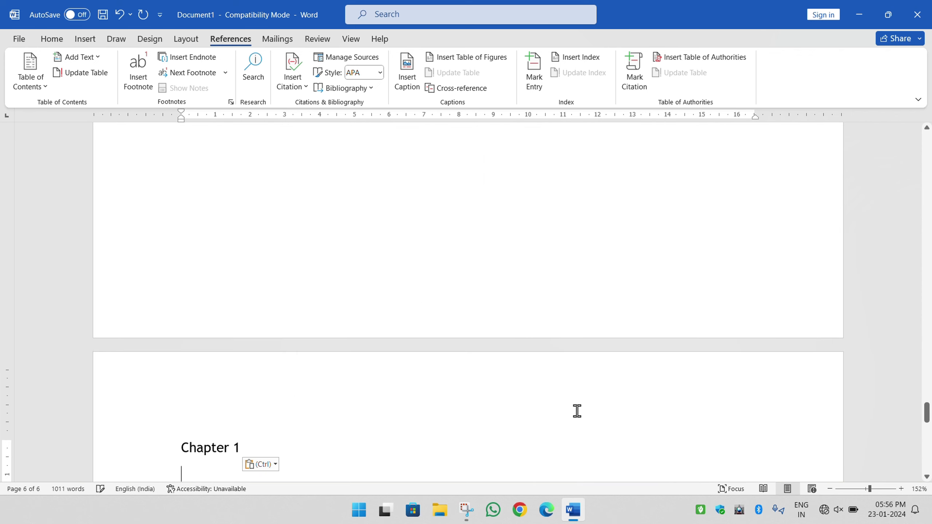
pyautogui.press('BackSpace')
pyautogui.write('=rand')
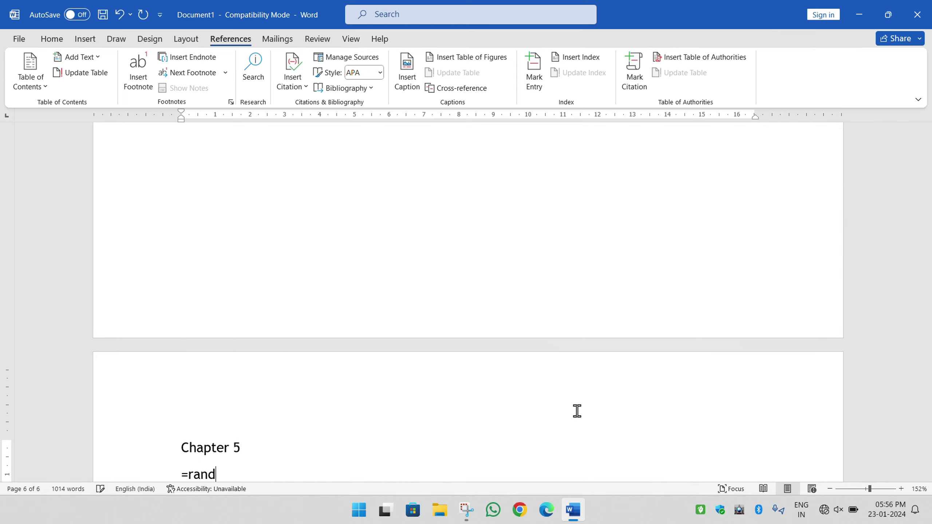
# - Generate sample filler paragraphs with =rand() below Chapter 5, then select the Chapter 5 line
pyautogui.write('(')
pyautogui.write(')')
pyautogui.press('Return')
pyautogui.scroll(3, 354, 292)
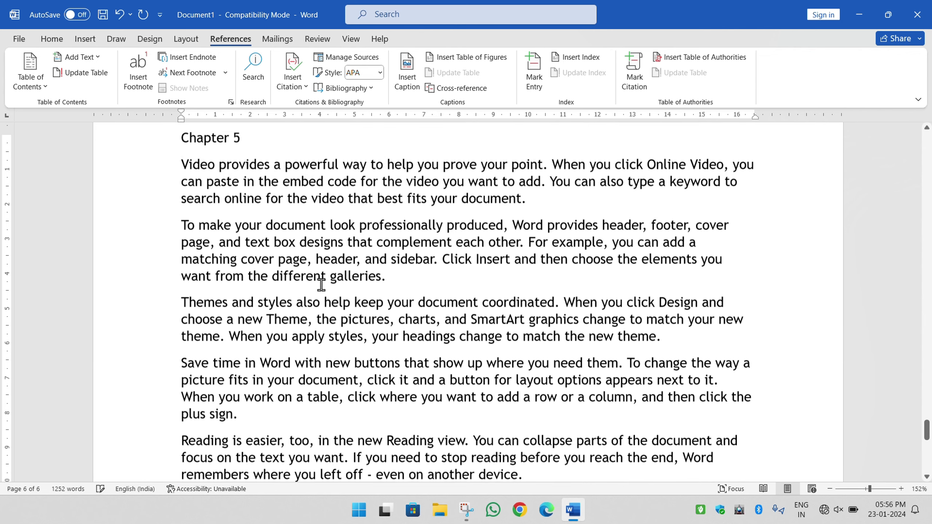
pyautogui.click(129, 189)
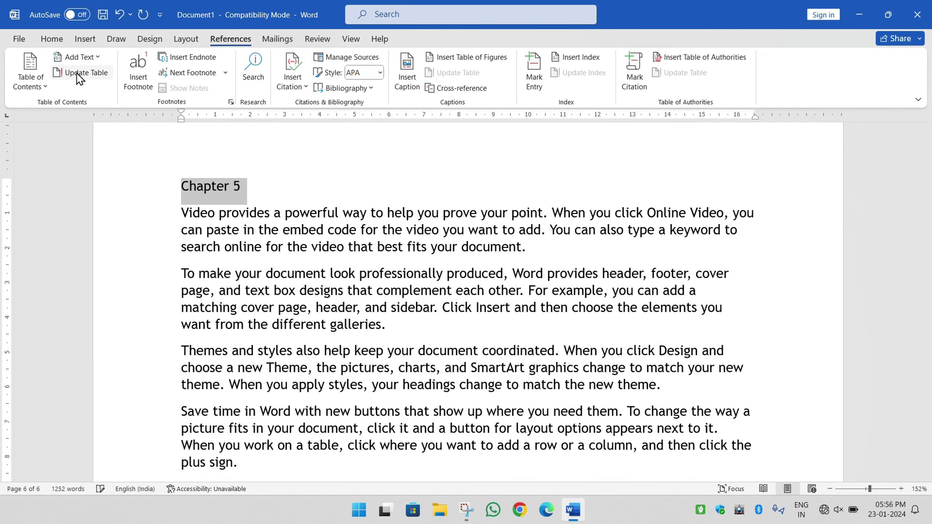
pyautogui.click(76, 59)
# - Apply Level 1 to Chapter 5 and add 'Input output devices' after the galleries paragraph as Level 2
pyautogui.click(84, 91)
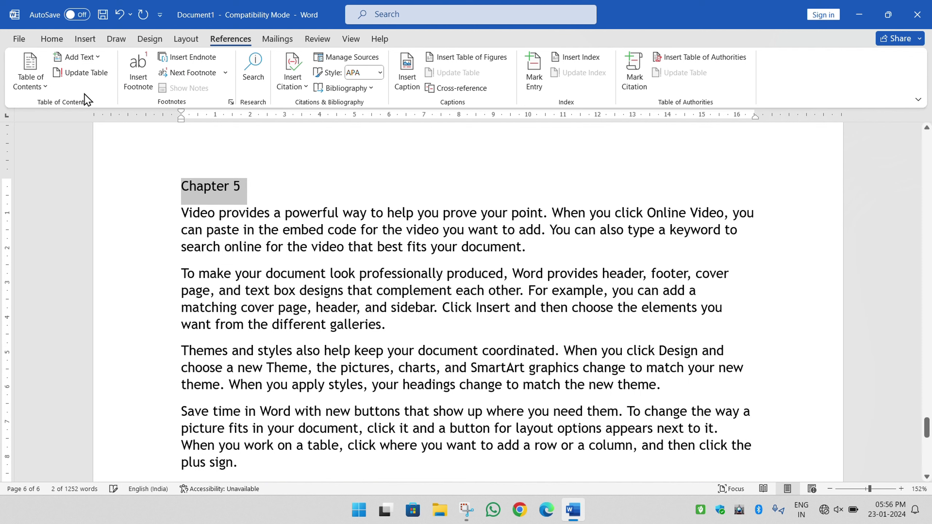
pyautogui.click(426, 334)
pyautogui.press('Return')
pyautogui.write('Input output devices')
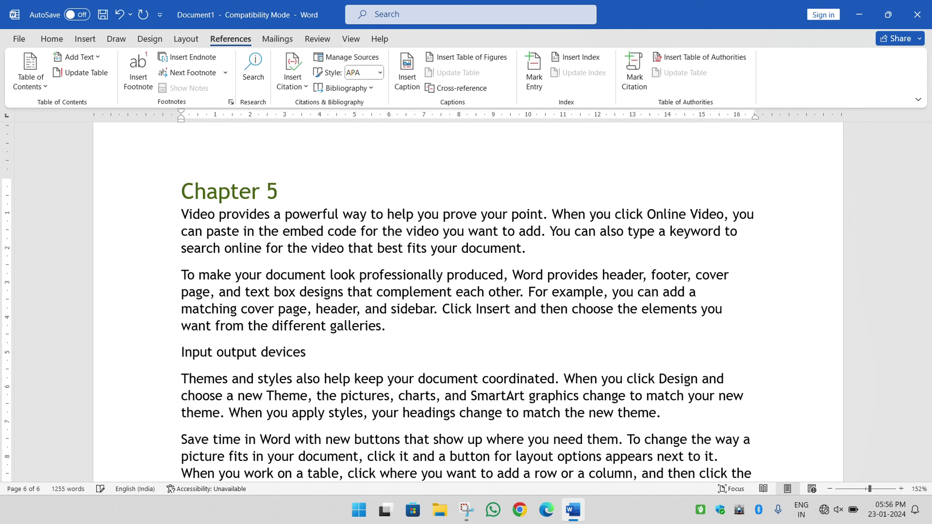
pyautogui.click(140, 357)
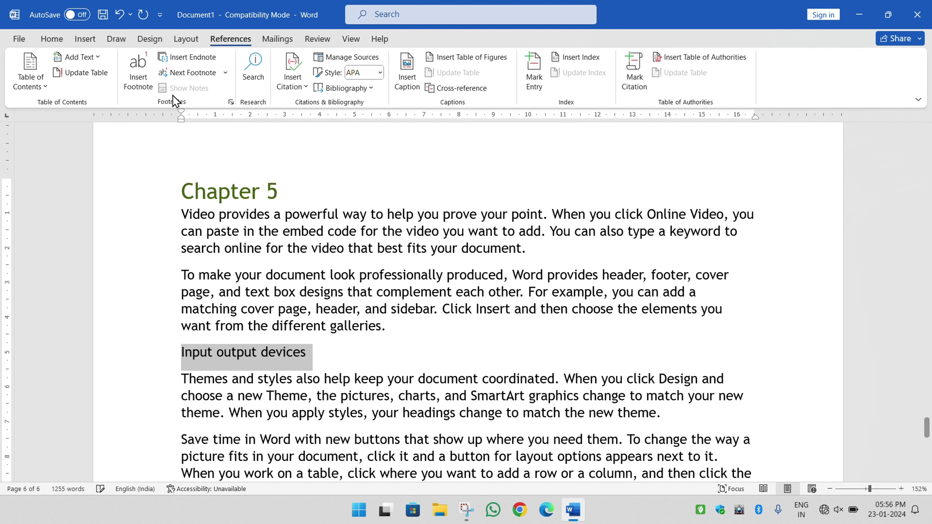
pyautogui.click(101, 57)
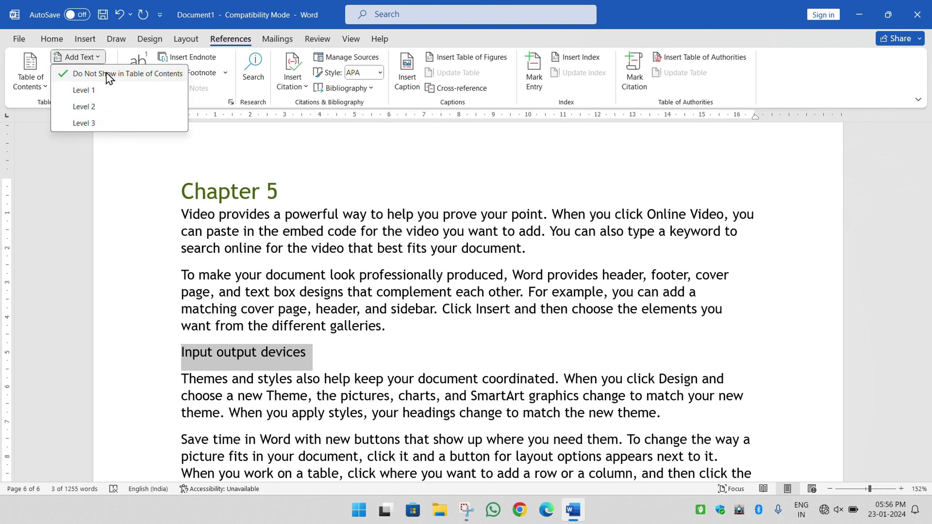
pyautogui.click(110, 106)
pyautogui.moveTo(927, 187)
pyautogui.mouseDown()
pyautogui.moveTo(927, 202)
pyautogui.moveTo(927, 140)
pyautogui.mouseUp()
pyautogui.scroll(-2, 478, 361)
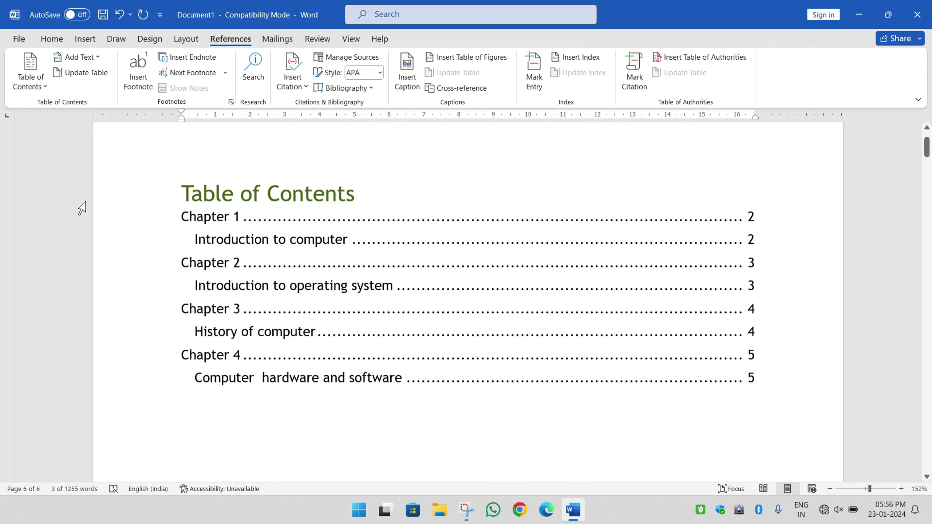
# - Update the entire table of contents so Chapter 5 and Input output devices appear on page 6
pyautogui.click(83, 205)
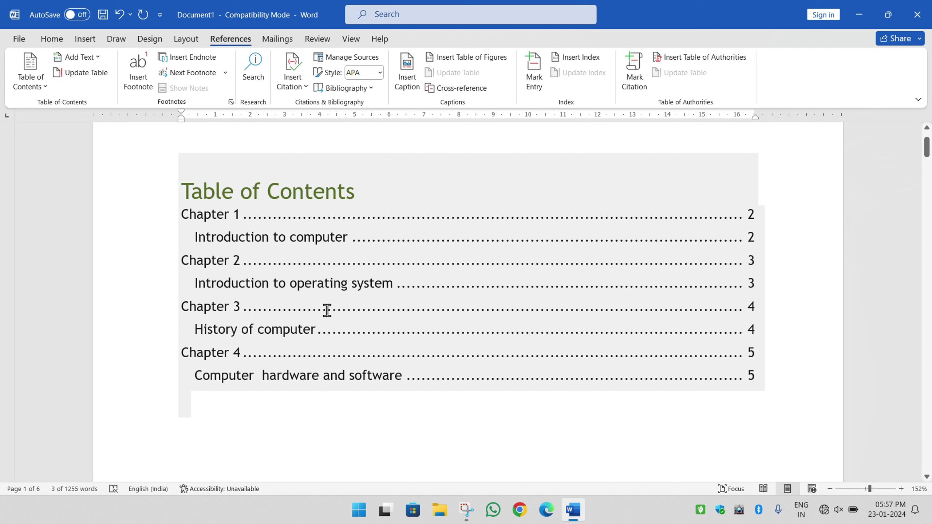
pyautogui.click(390, 377)
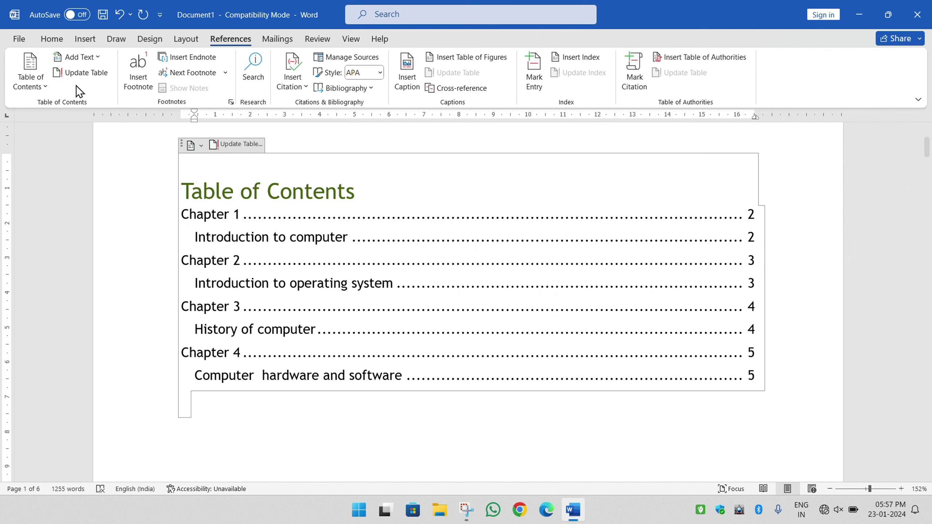
pyautogui.click(76, 73)
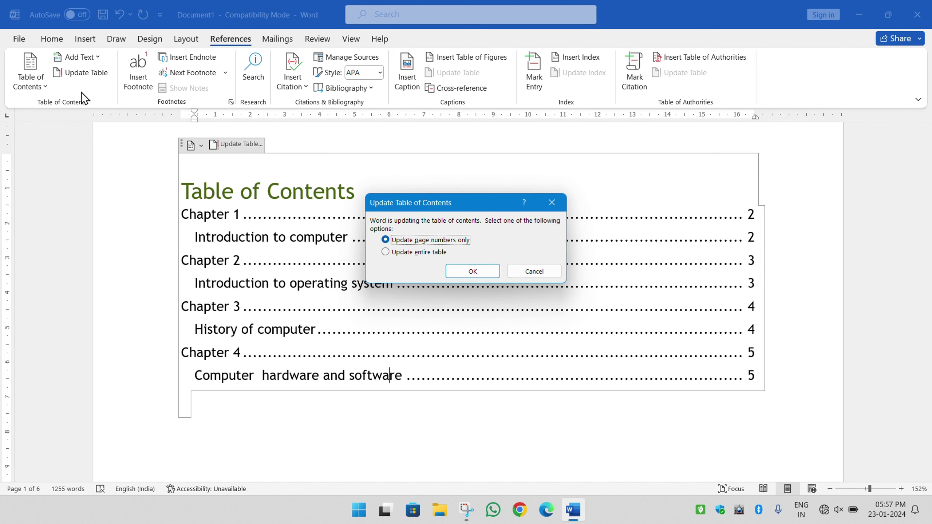
pyautogui.click(385, 252)
pyautogui.click(477, 271)
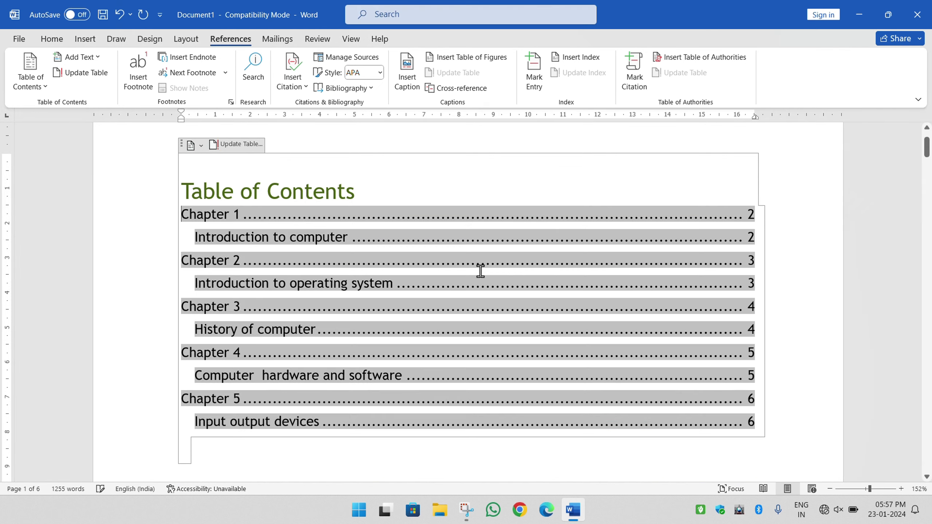
pyautogui.click(354, 450)
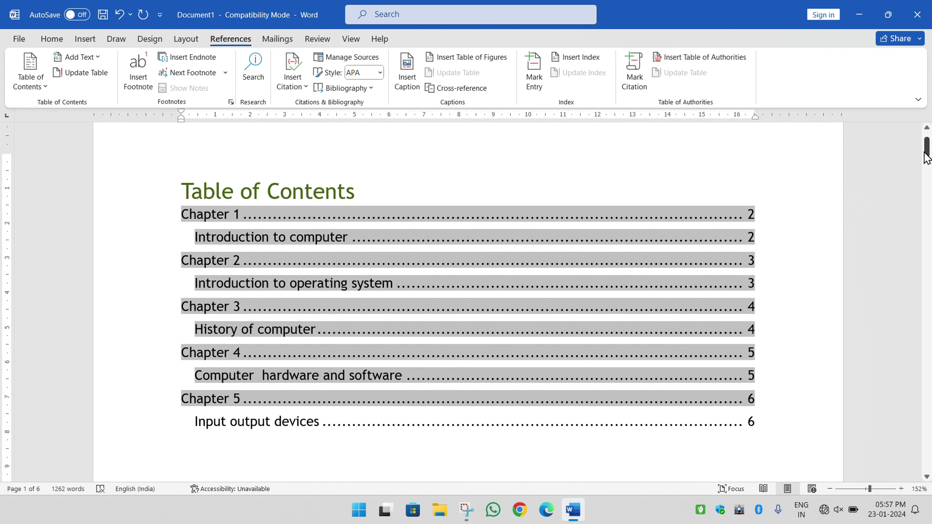
pyautogui.moveTo(927, 158); pyautogui.dragTo(928, 195)
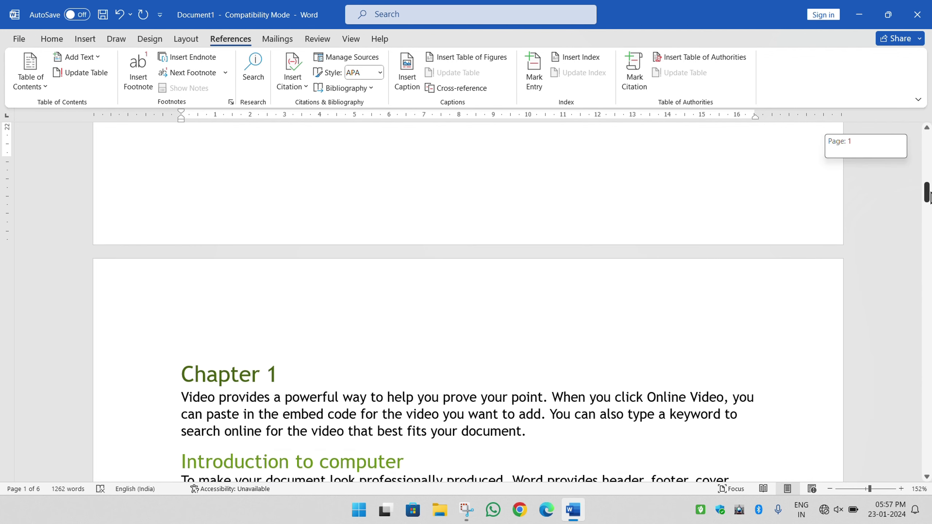
# - Insert footnote 1 at the Introduction to computer heading
pyautogui.moveTo(929, 194); pyautogui.dragTo(927, 210)
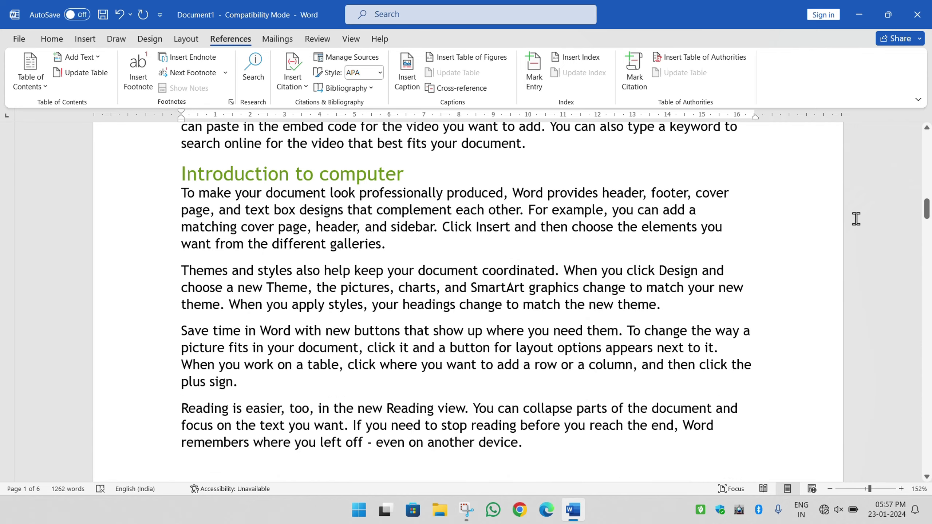
pyautogui.scroll(2, 530, 250)
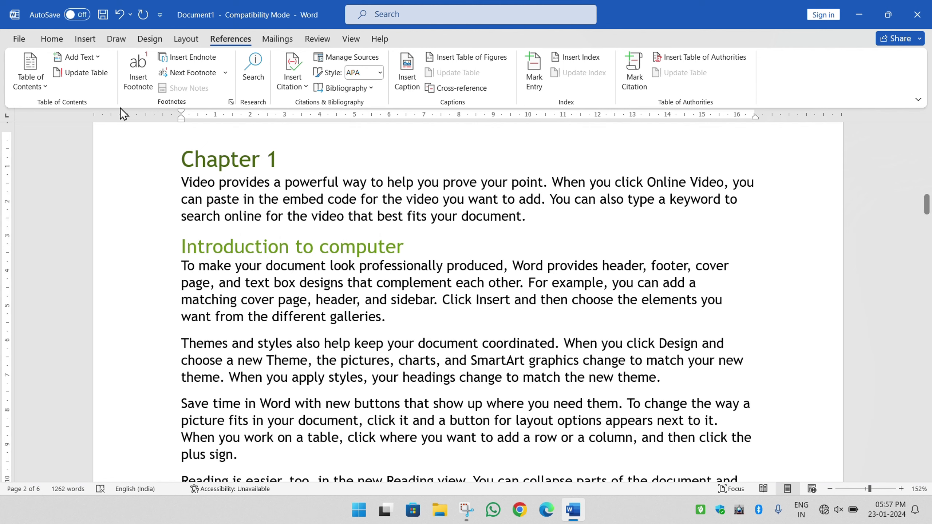
pyautogui.click(146, 69)
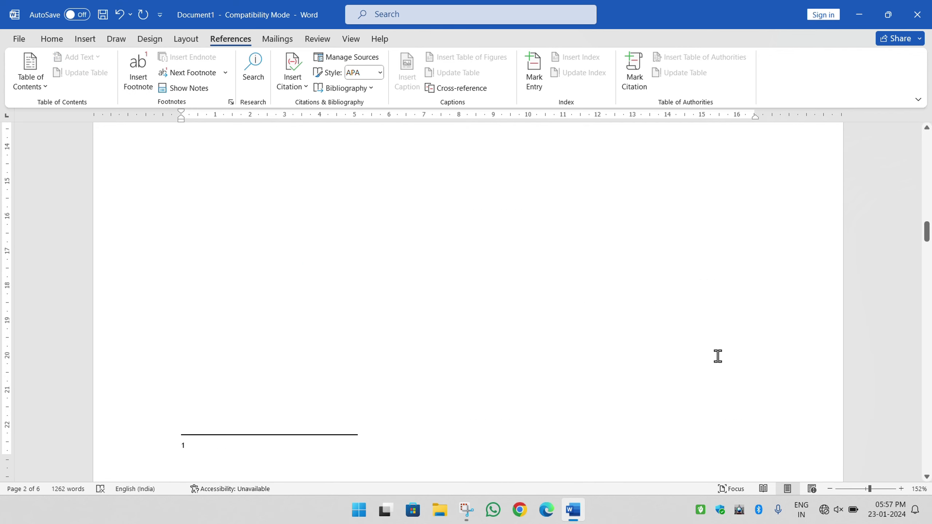
pyautogui.scroll(3, 357, 310)
pyautogui.scroll(5, 356, 310)
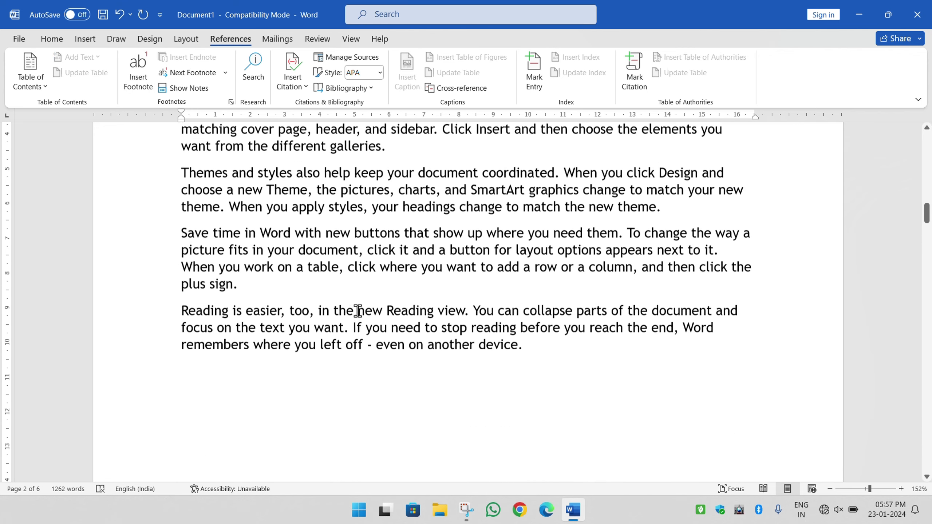
pyautogui.scroll(2, 358, 311)
pyautogui.scroll(2, 358, 311)
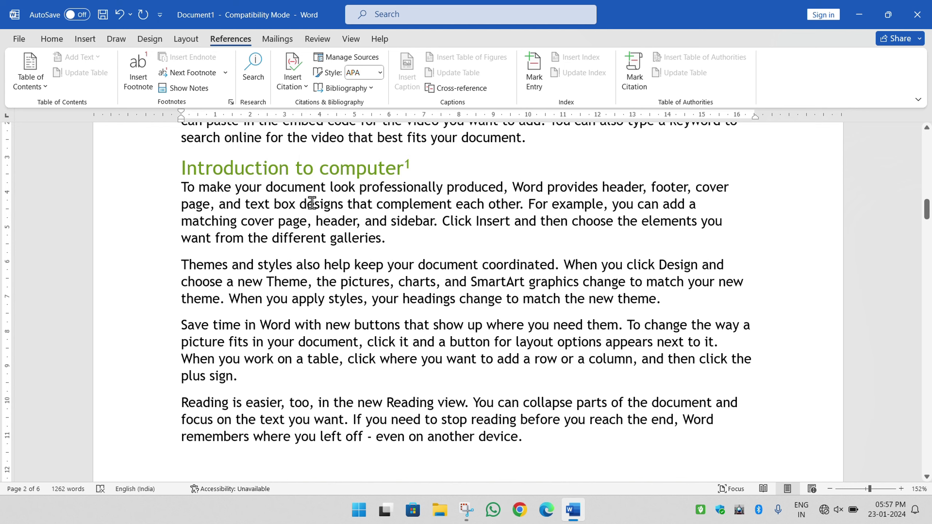
pyautogui.scroll(-3, 367, 175)
pyautogui.scroll(-3, 354, 202)
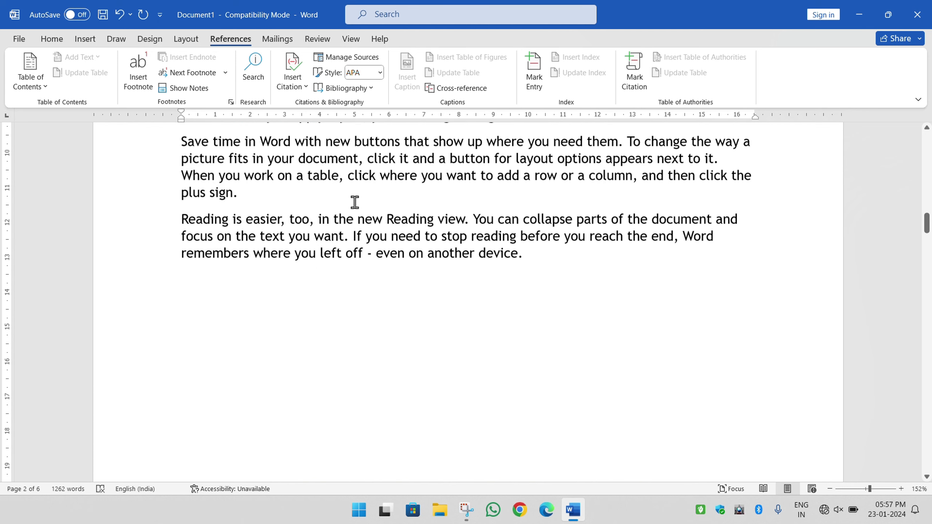
pyautogui.scroll(-3, 355, 202)
pyautogui.scroll(-3, 355, 202)
pyautogui.scroll(-3, 354, 202)
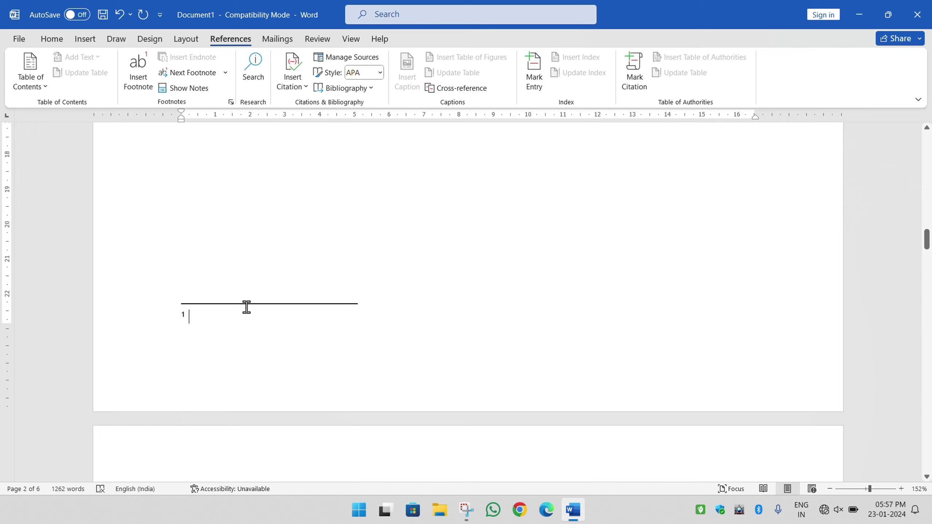
# - Type the footnote text 'Computer is an electronic device.'
pyautogui.write('compute')
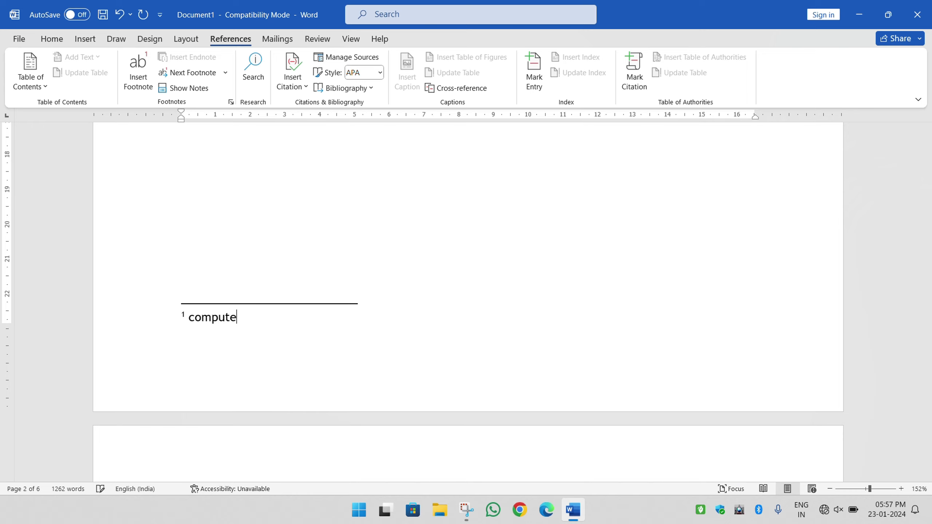
pyautogui.write('r ')
pyautogui.write(' an e')
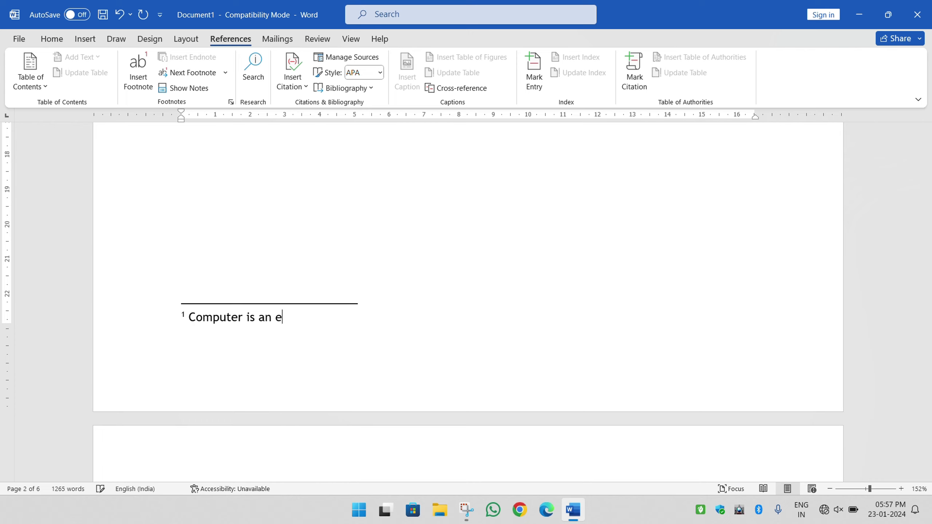
pyautogui.write('ro')
pyautogui.write('8')
pyautogui.press('BackSpace')
pyautogui.write('ic device.')
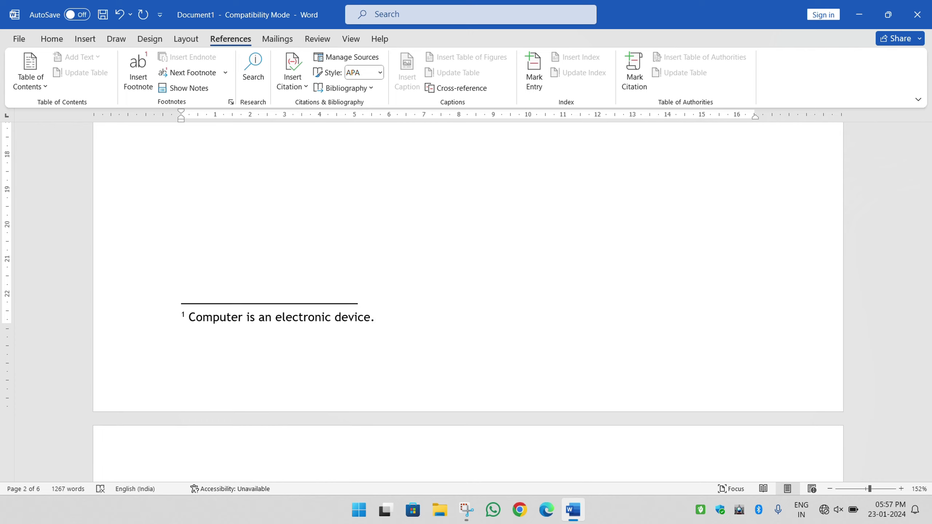
pyautogui.scroll(5, 243, 328)
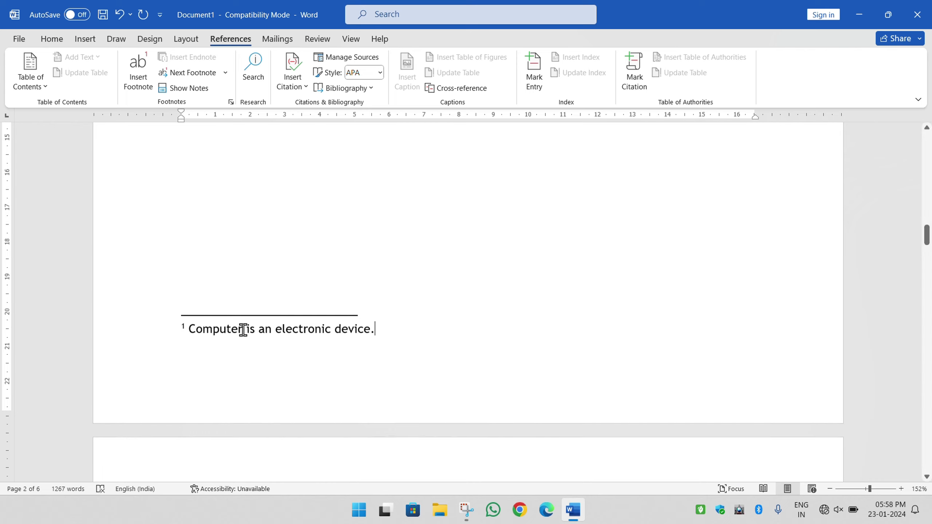
pyautogui.scroll(2, 243, 330)
pyautogui.scroll(2, 242, 329)
pyautogui.scroll(1, 243, 327)
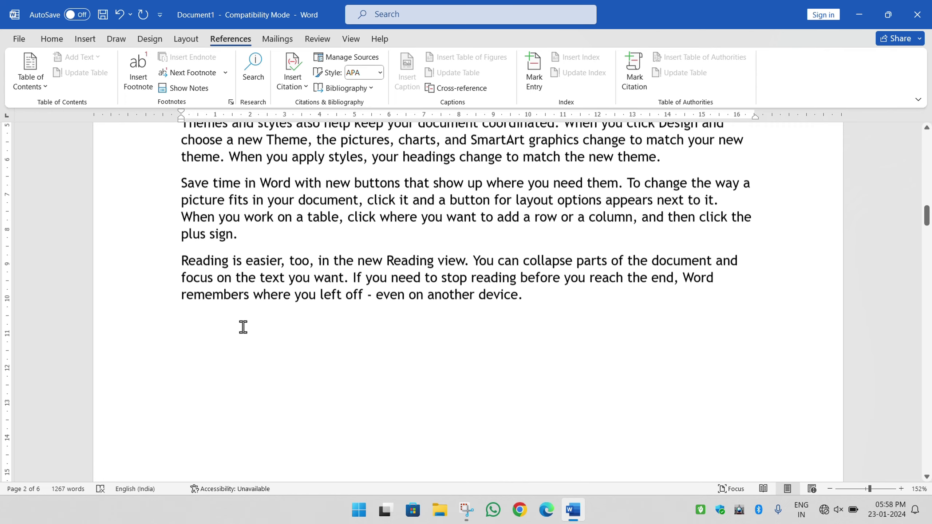
pyautogui.scroll(3, 243, 326)
pyautogui.scroll(3, 243, 326)
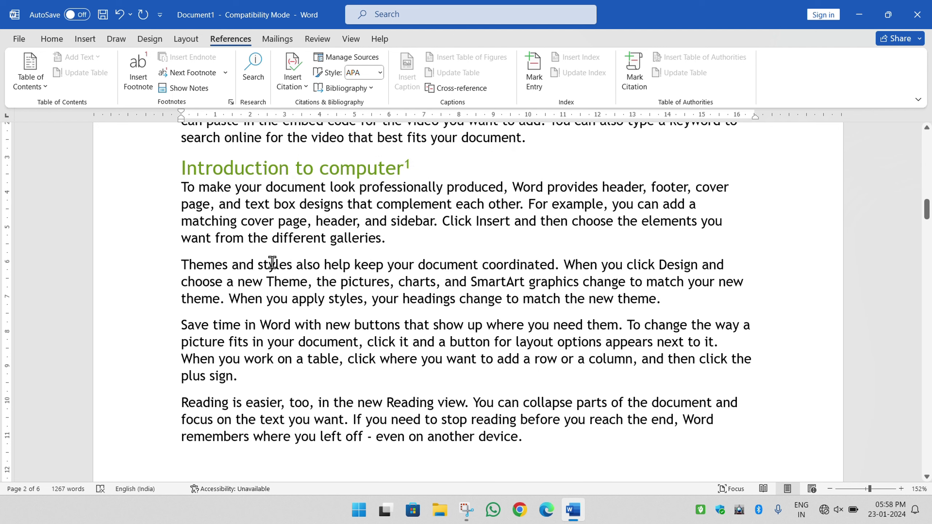
# - Insert footnote 2 after the word 'document' and fill it with placeholder text
pyautogui.click(325, 187)
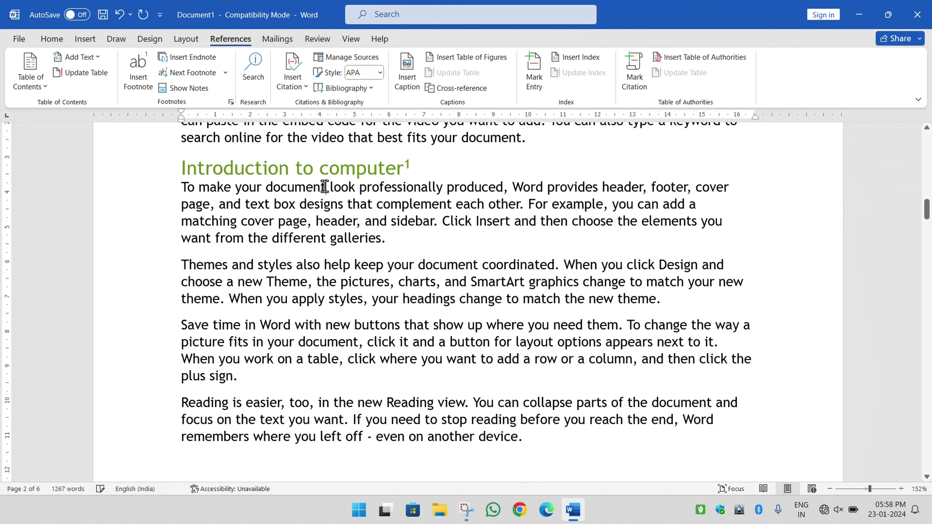
pyautogui.click(136, 74)
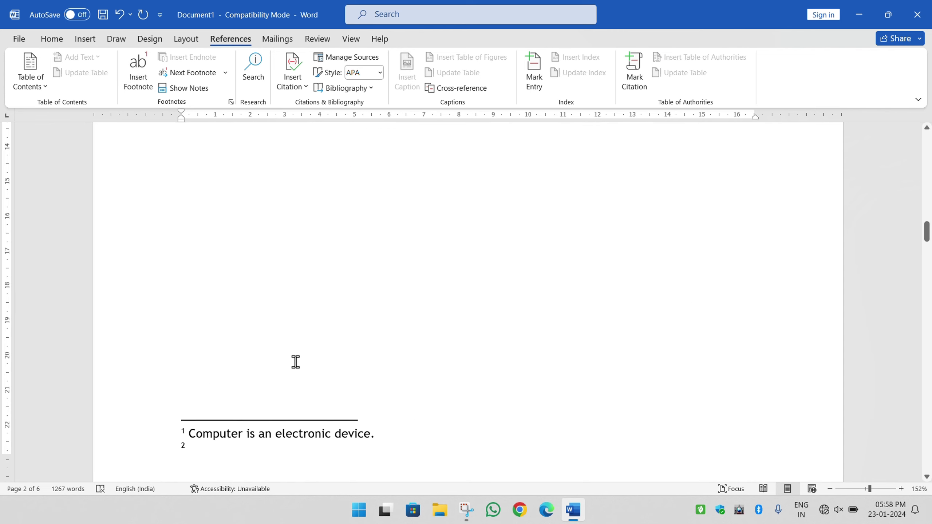
pyautogui.write('fkndh')
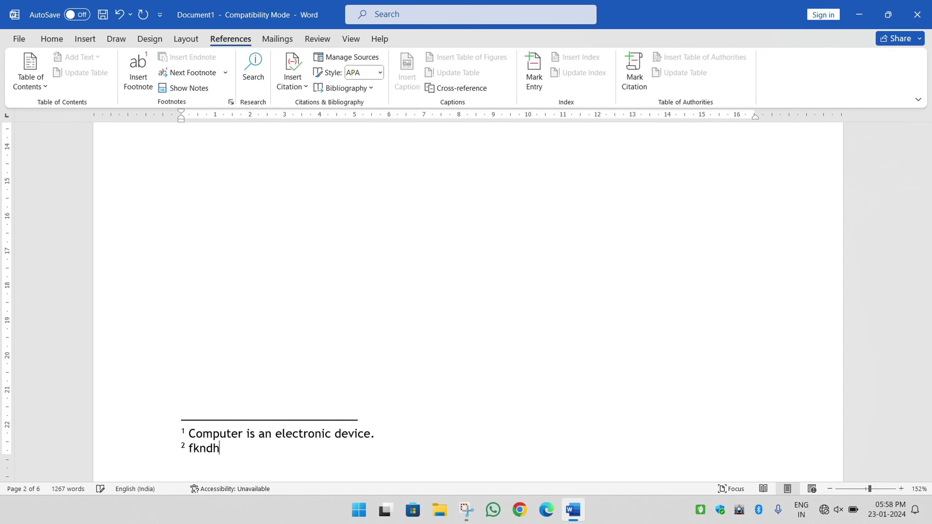
pyautogui.write('fbkgbdkfk')
# - Return to the first body paragraph and place the cursor after 'produced'
pyautogui.scroll(5, 257, 439)
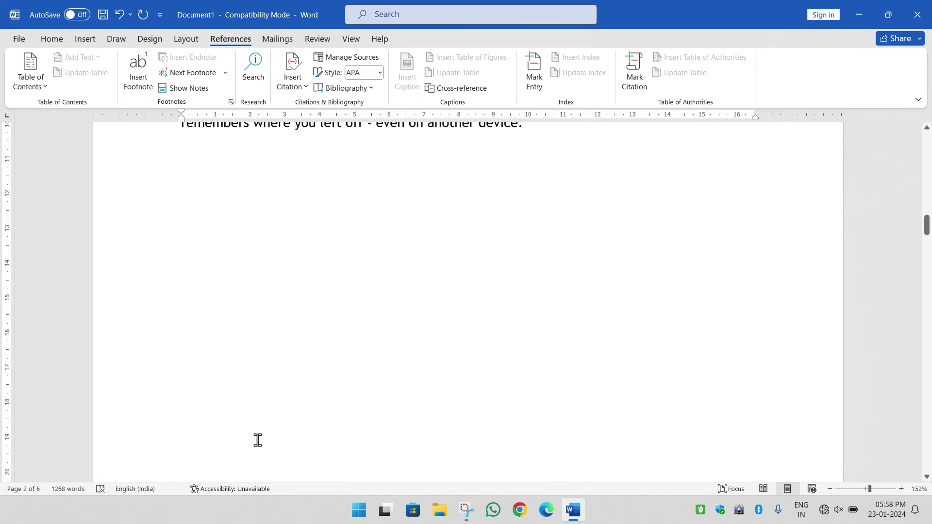
pyautogui.scroll(2, 258, 439)
pyautogui.scroll(3, 257, 440)
pyautogui.scroll(1, 263, 309)
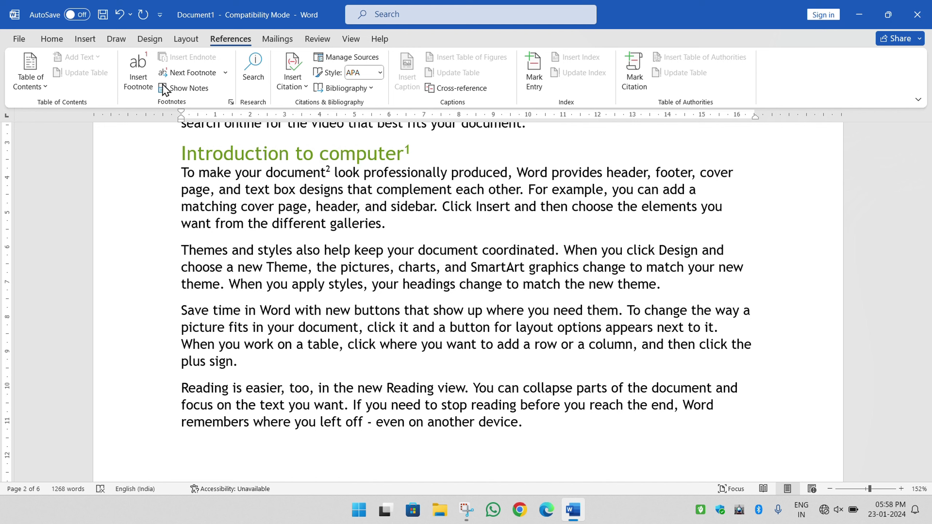
pyautogui.click(377, 223)
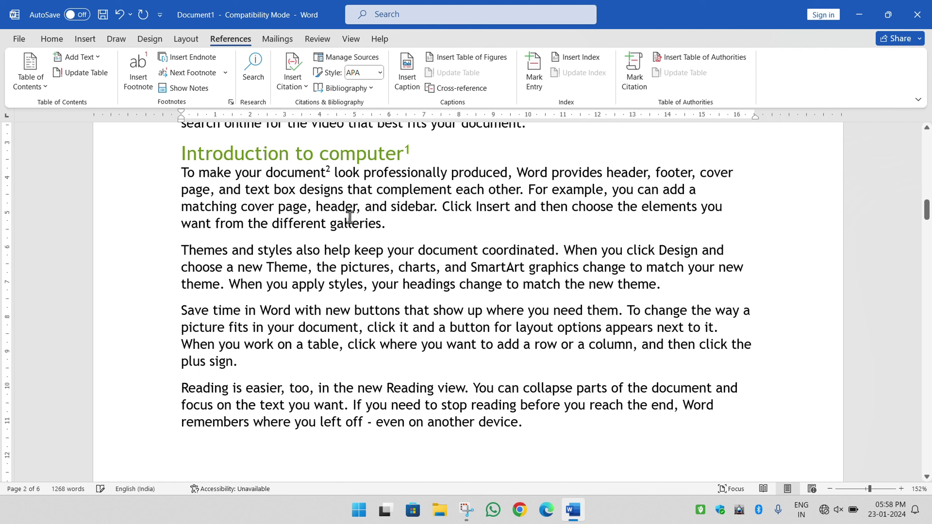
pyautogui.click(485, 172)
# - Insert an endnote after 'produced' reading 'Operating system examples (win7, win10)' and return to its reference
pyautogui.click(184, 58)
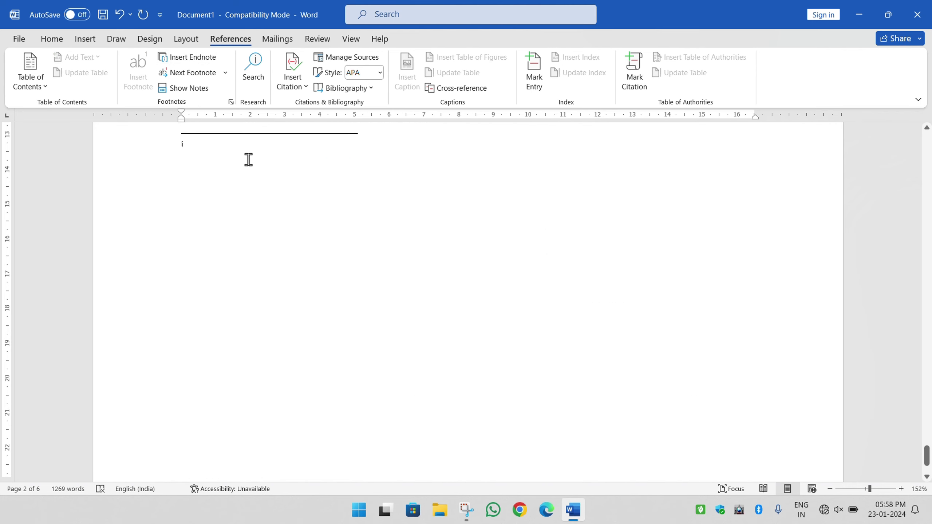
pyautogui.scroll(2, 314, 195)
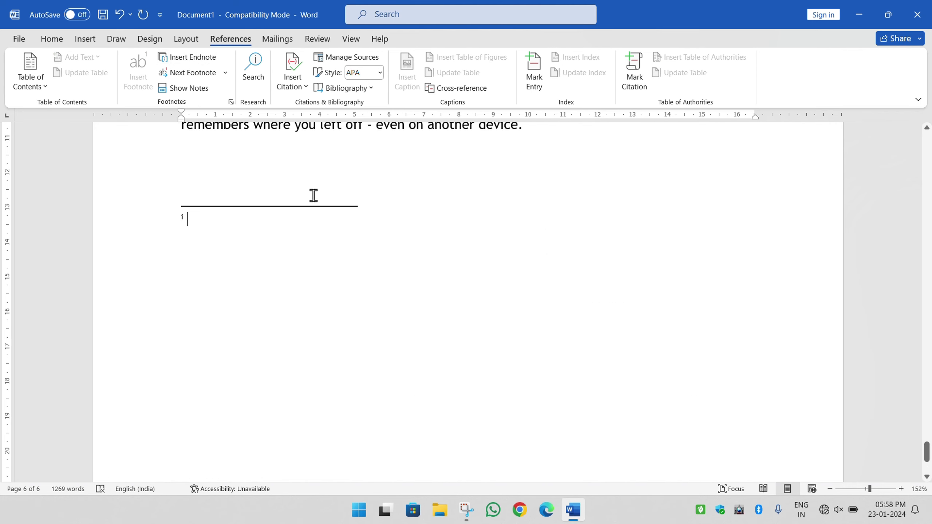
pyautogui.scroll(1, 314, 197)
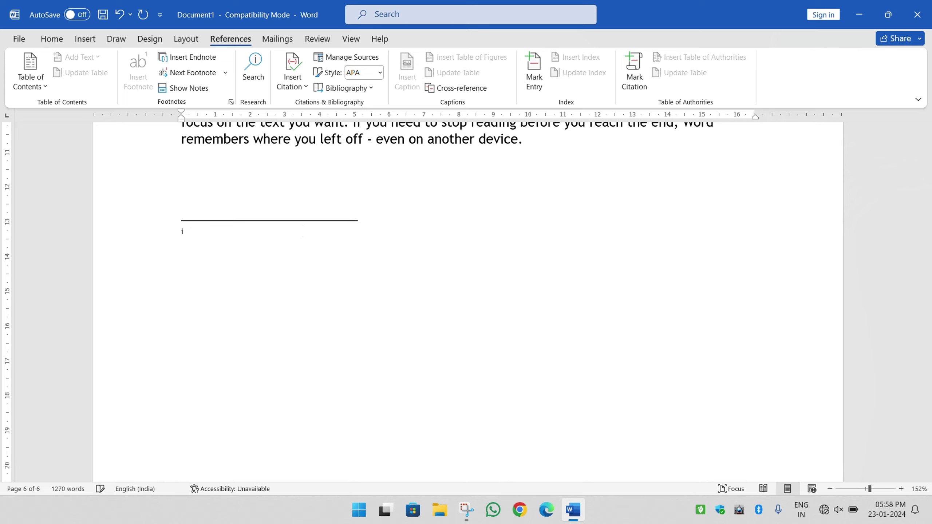
pyautogui.write('opratin')
pyautogui.write('g ')
pyautogui.write('sys')
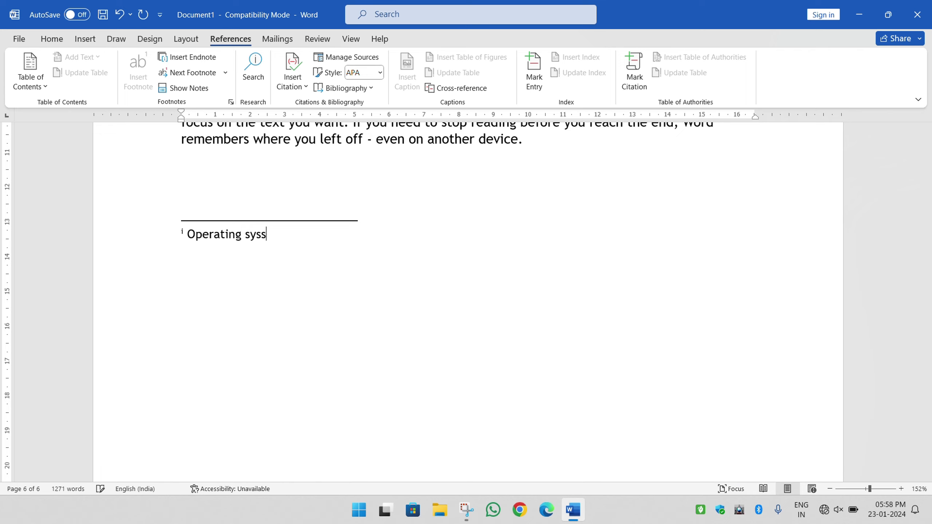
pyautogui.write('tem')
pyautogui.write('=')
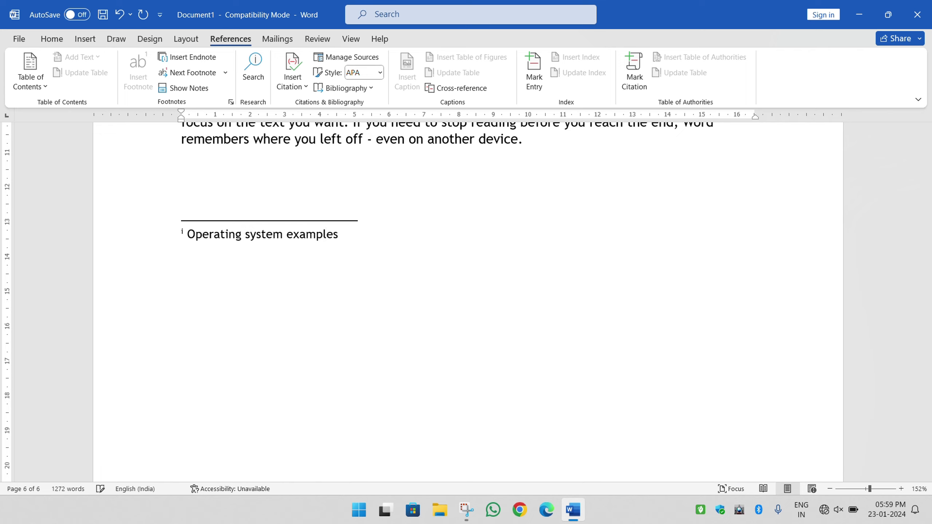
pyautogui.write('(win')
pyautogui.write('m')
pyautogui.press('BackSpace')
pyautogui.write('win10)')
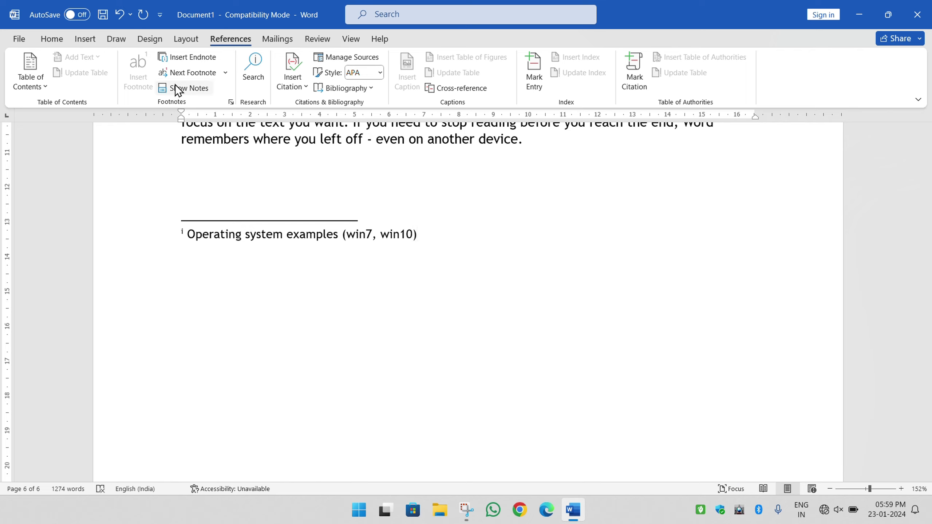
pyautogui.click(212, 74)
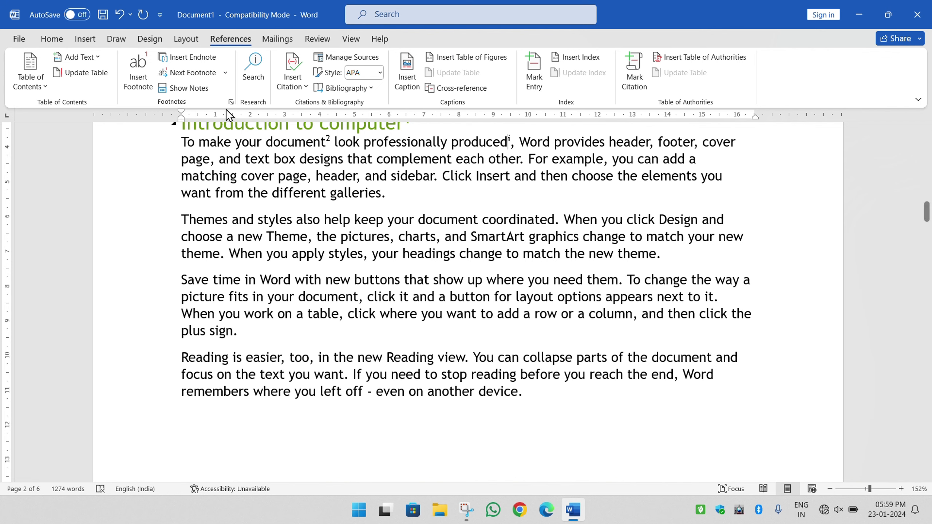
pyautogui.click(226, 72)
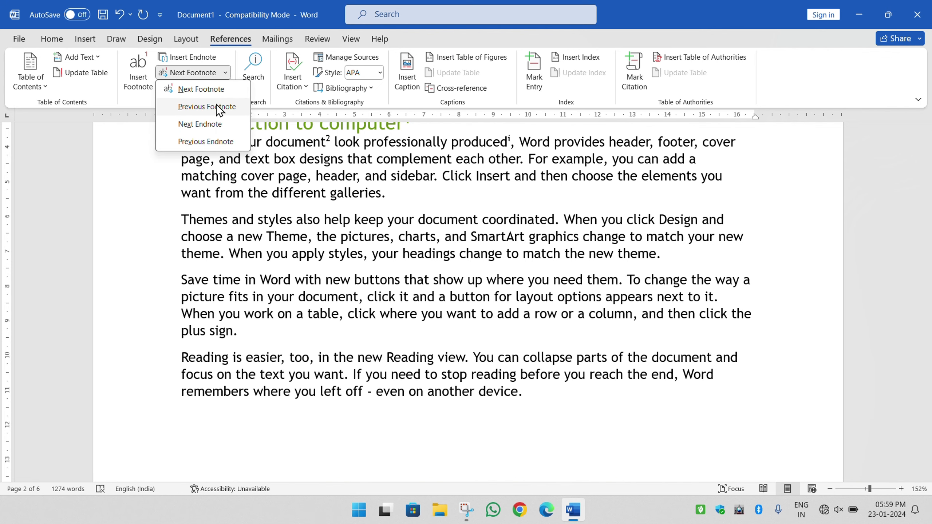
pyautogui.click(217, 104)
pyautogui.scroll(1, 323, 161)
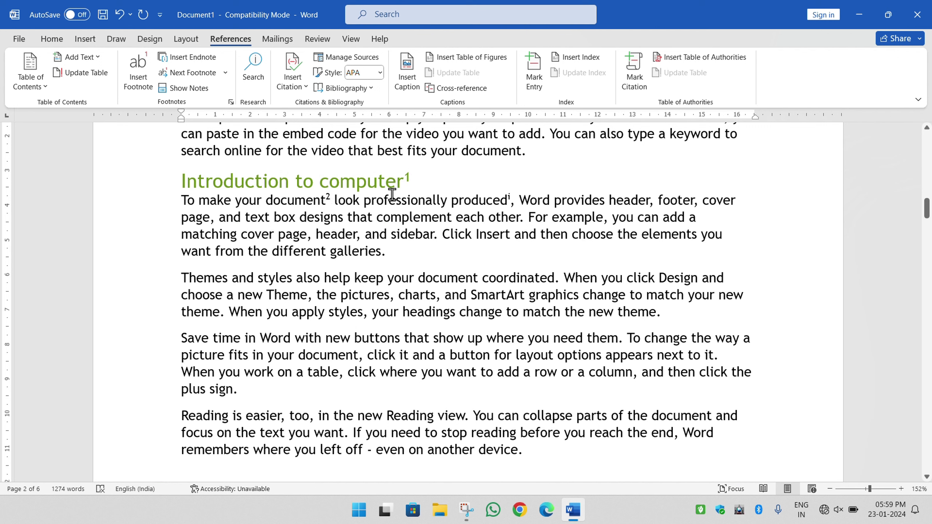
pyautogui.moveTo(409, 178)
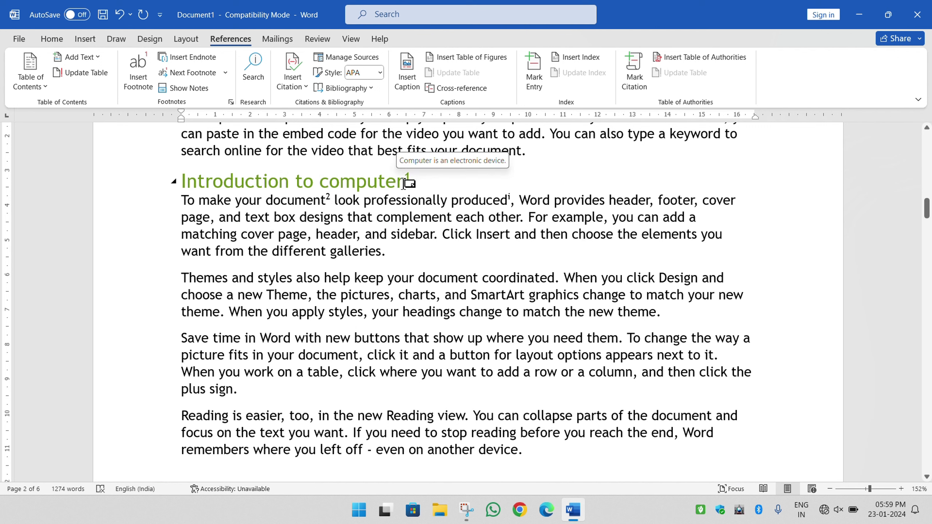
pyautogui.click(229, 73)
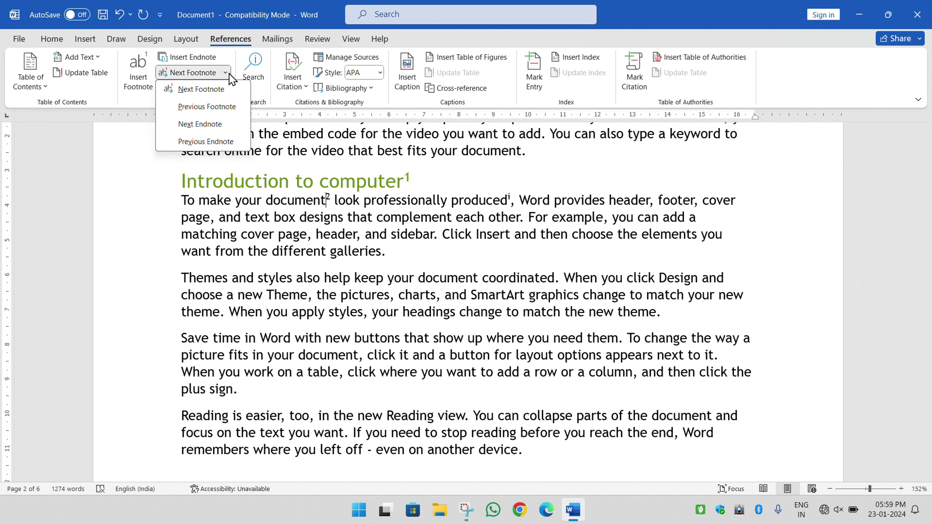
pyautogui.click(234, 108)
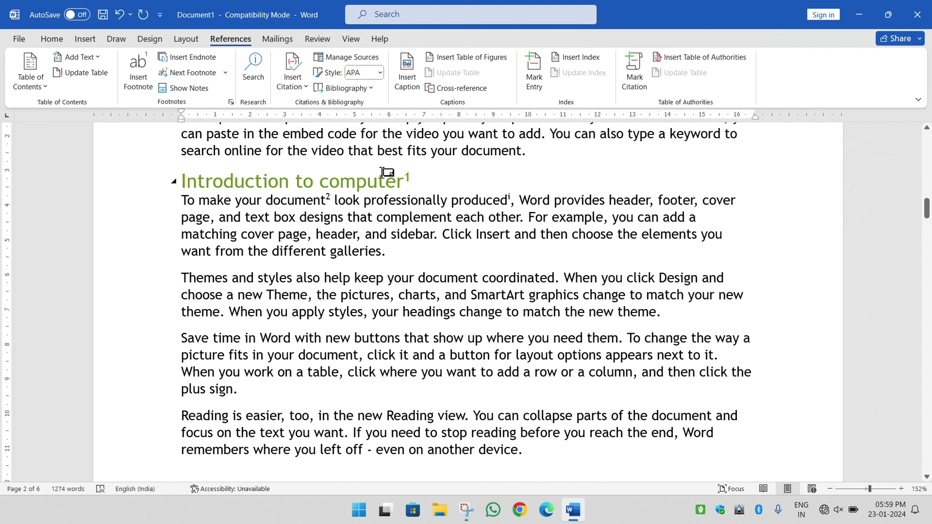
pyautogui.click(224, 73)
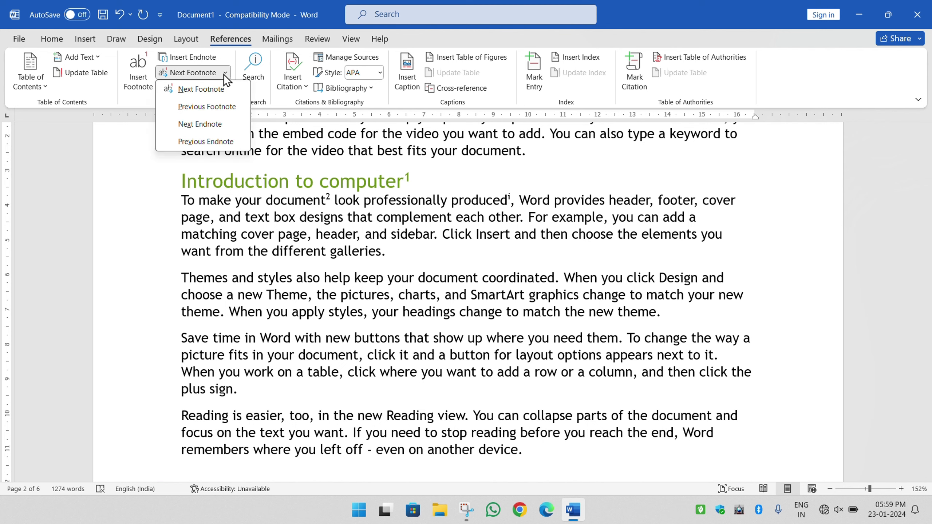
pyautogui.click(220, 127)
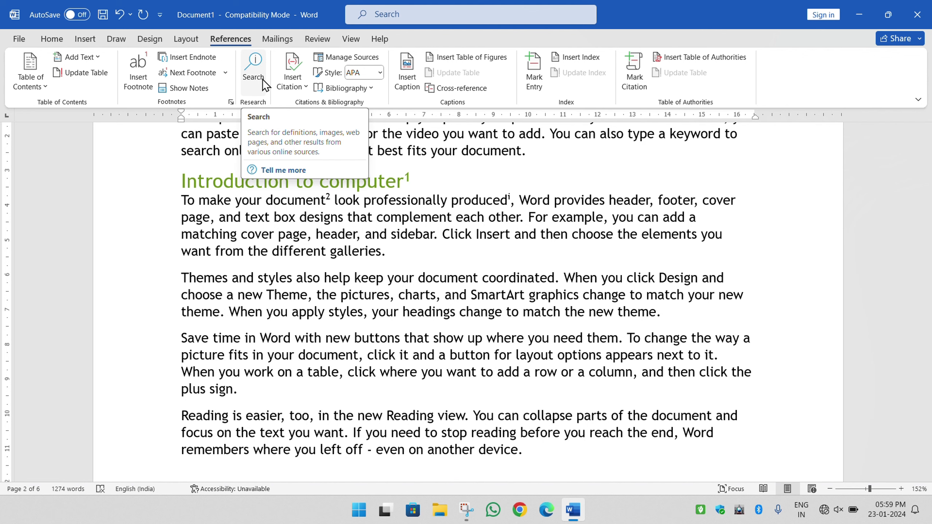
pyautogui.click(254, 73)
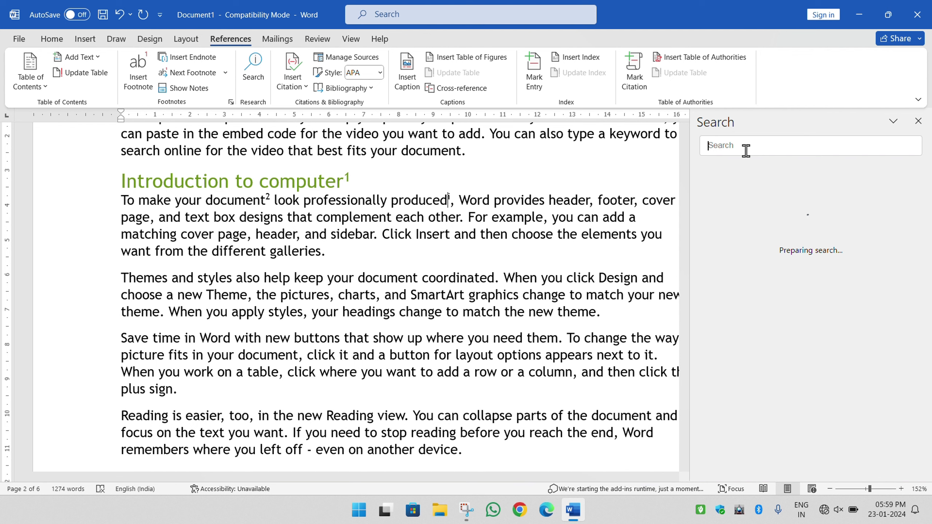
pyautogui.write('co')
pyautogui.press('BackSpace')
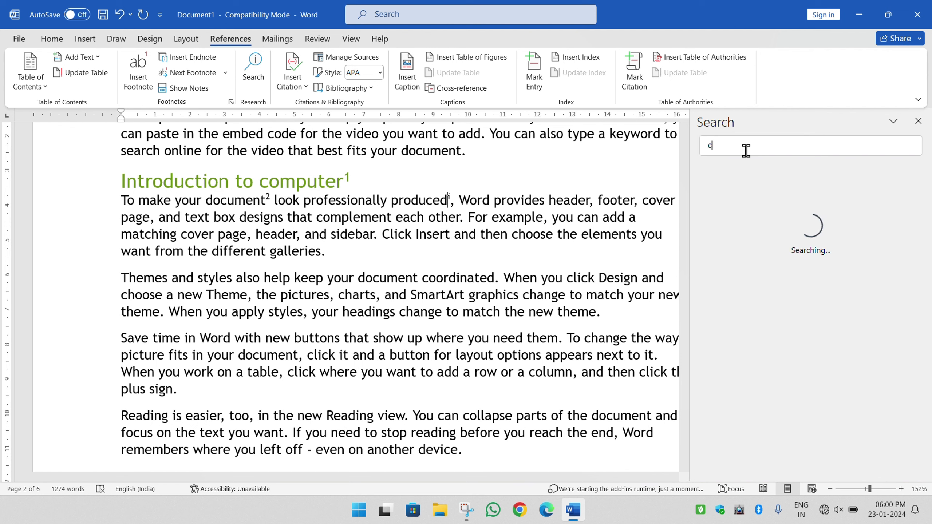
pyautogui.write('har')
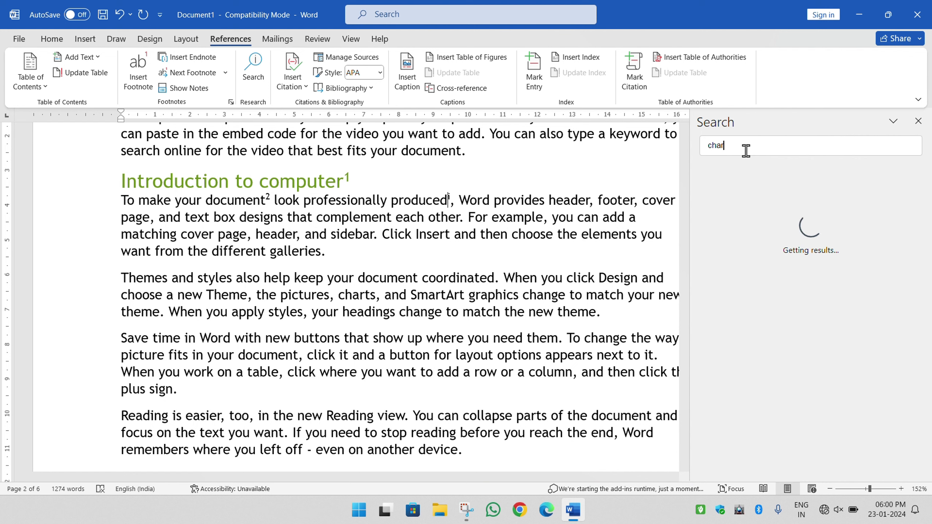
pyautogui.write('les')
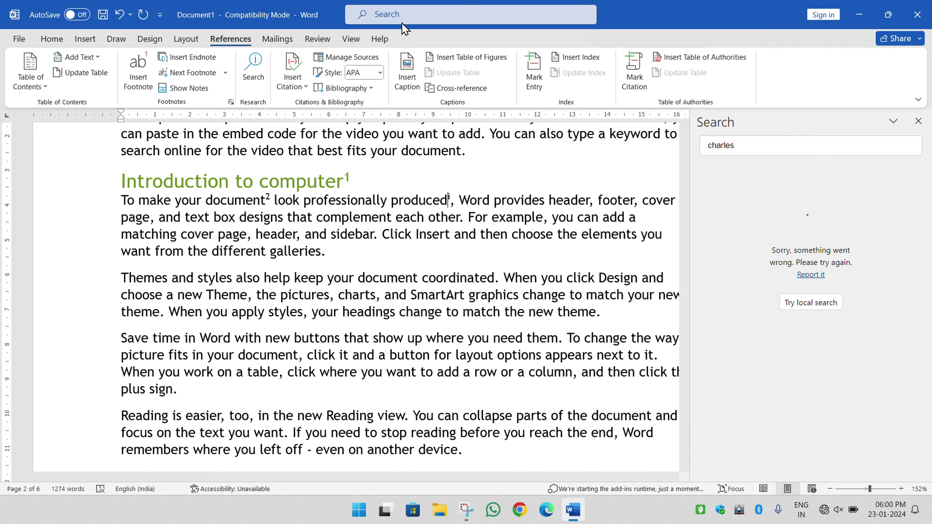
pyautogui.click(819, 302)
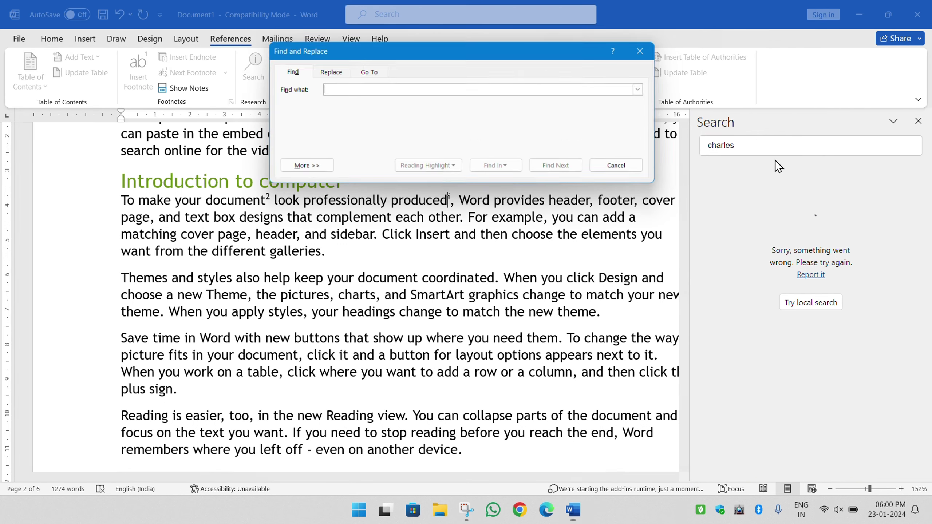
pyautogui.click(601, 166)
pyautogui.click(758, 147)
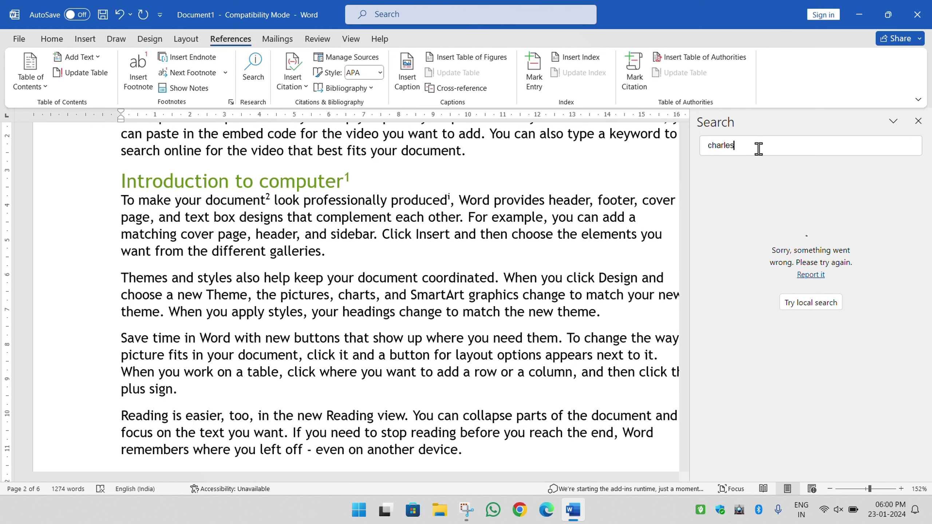
pyautogui.write('babba')
pyautogui.write('ge')
pyautogui.click(918, 121)
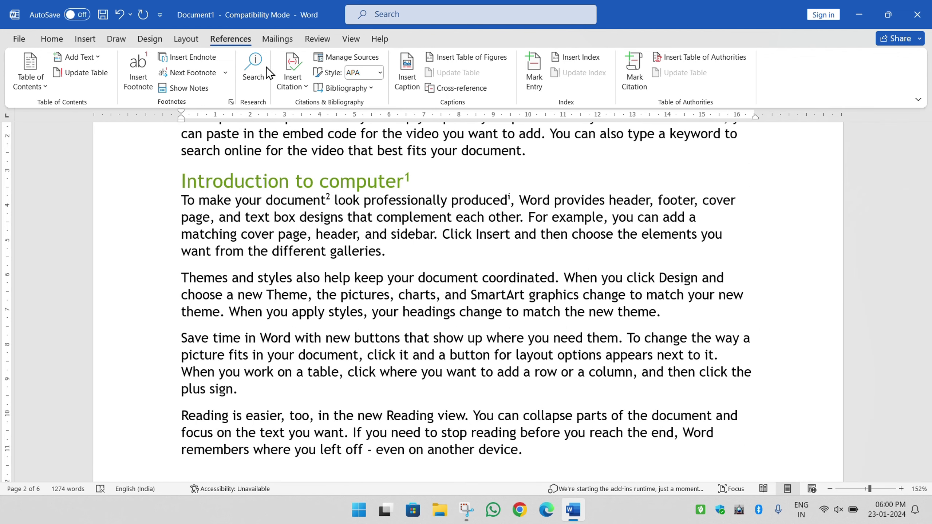
pyautogui.click(261, 73)
pyautogui.write('charles babbage')
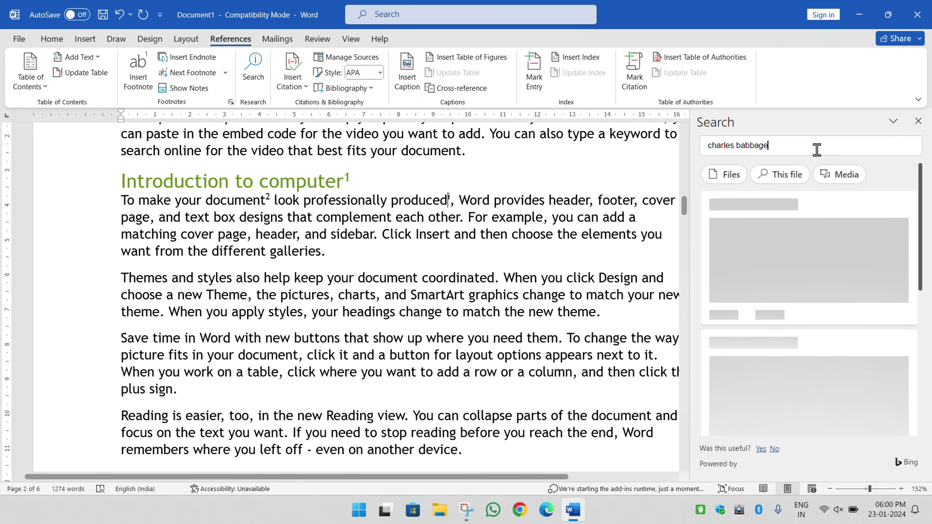
pyautogui.scroll(-2, 759, 340)
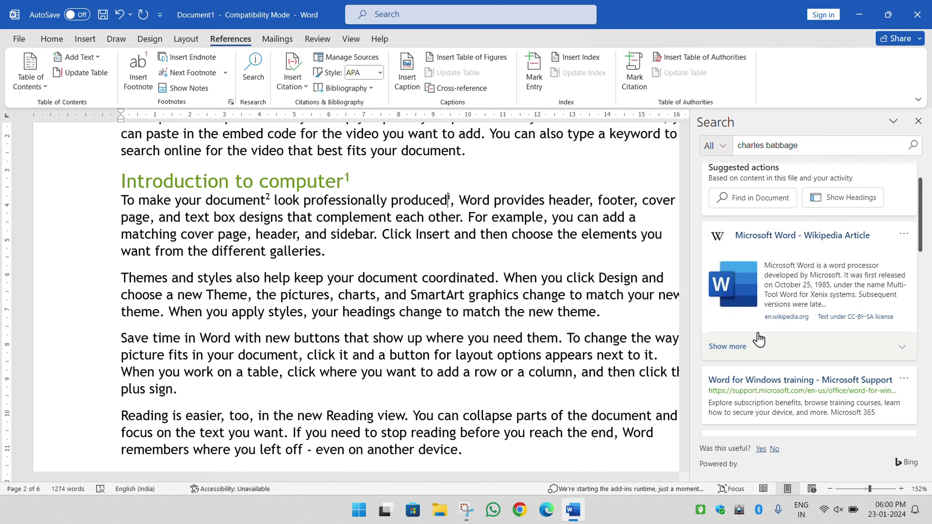
pyautogui.scroll(-3, 759, 340)
pyautogui.scroll(-1, 758, 335)
pyautogui.scroll(-2, 758, 331)
pyautogui.scroll(-2, 759, 331)
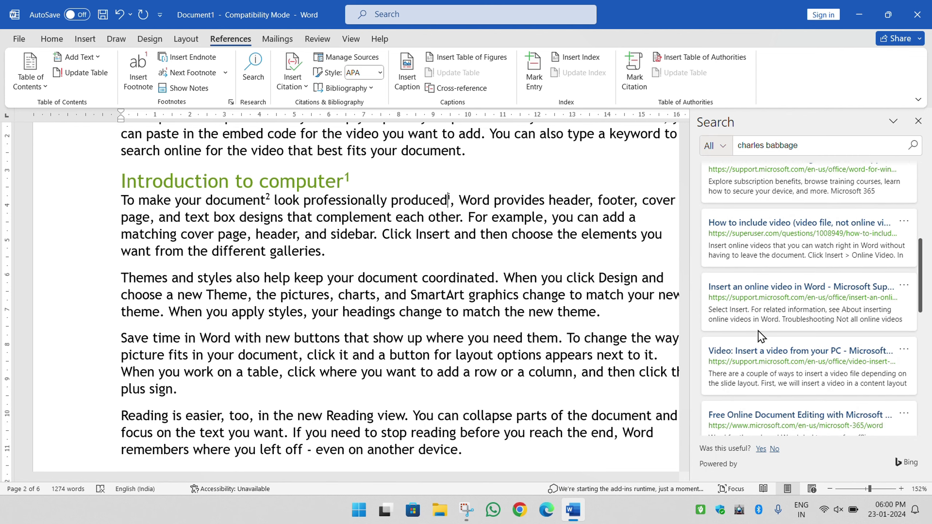
pyautogui.click(919, 122)
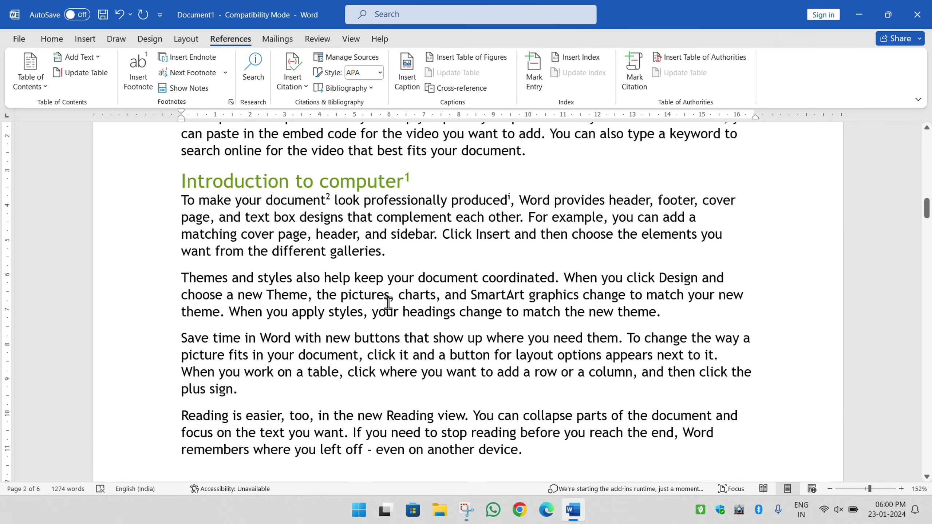
# - Scroll back to the table of contents and place the cursor on the blank line beneath it
pyautogui.scroll(1, 472, 272)
pyautogui.scroll(3, 473, 272)
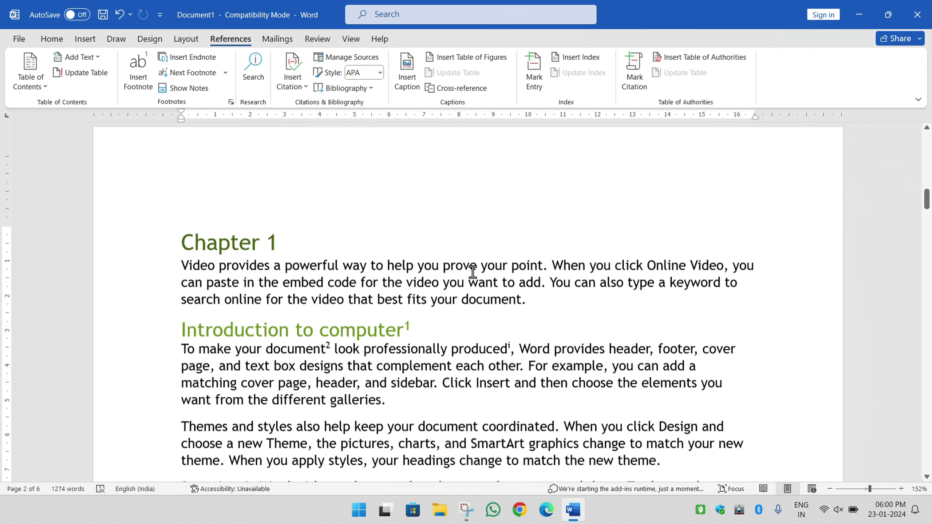
pyautogui.scroll(2, 472, 272)
pyautogui.scroll(3, 472, 272)
pyautogui.scroll(1, 473, 272)
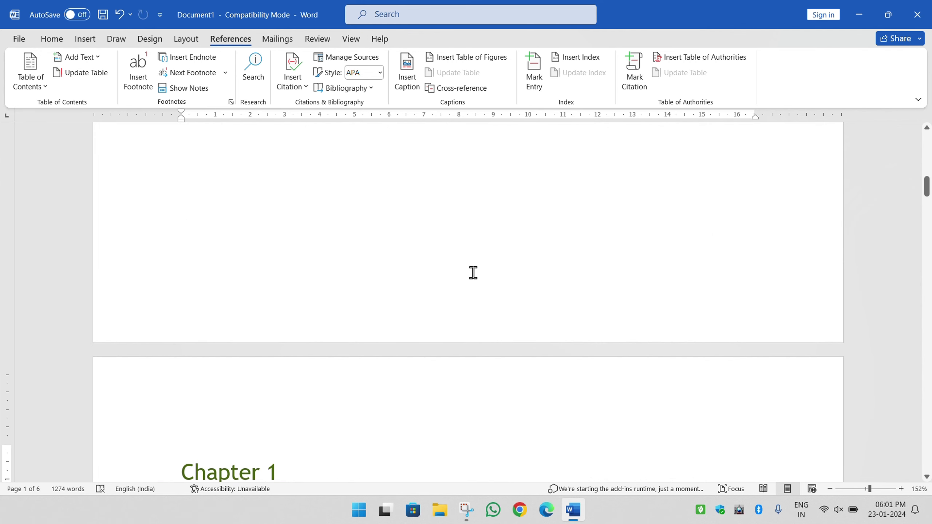
pyautogui.scroll(1, 474, 273)
pyautogui.scroll(3, 474, 274)
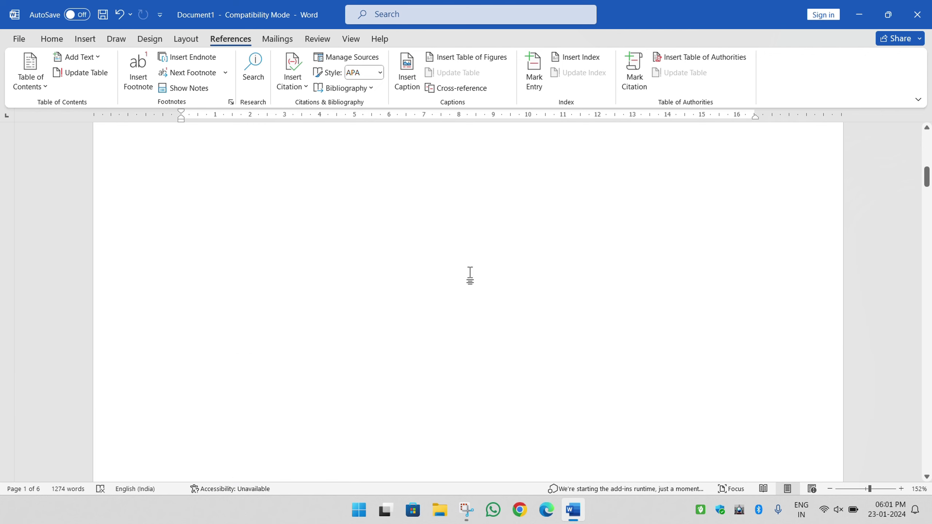
pyautogui.scroll(3, 468, 278)
pyautogui.scroll(1, 468, 275)
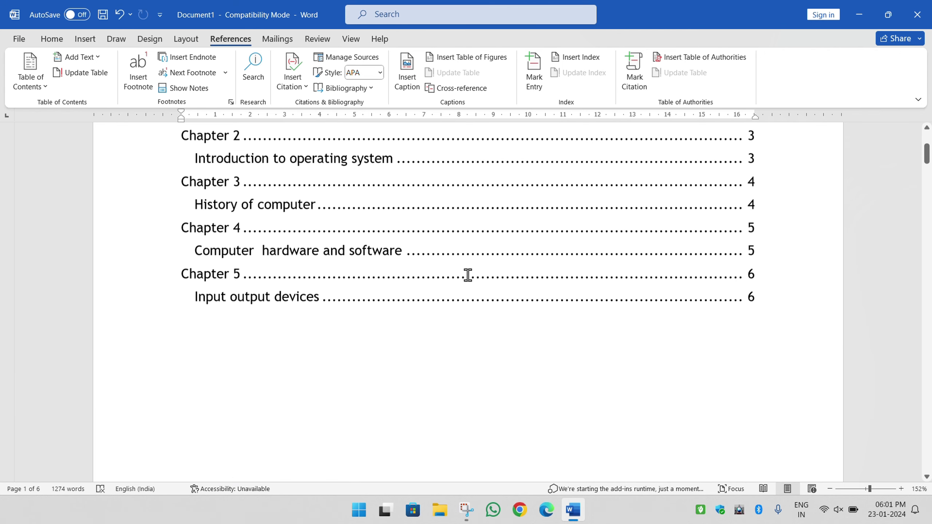
pyautogui.click(230, 367)
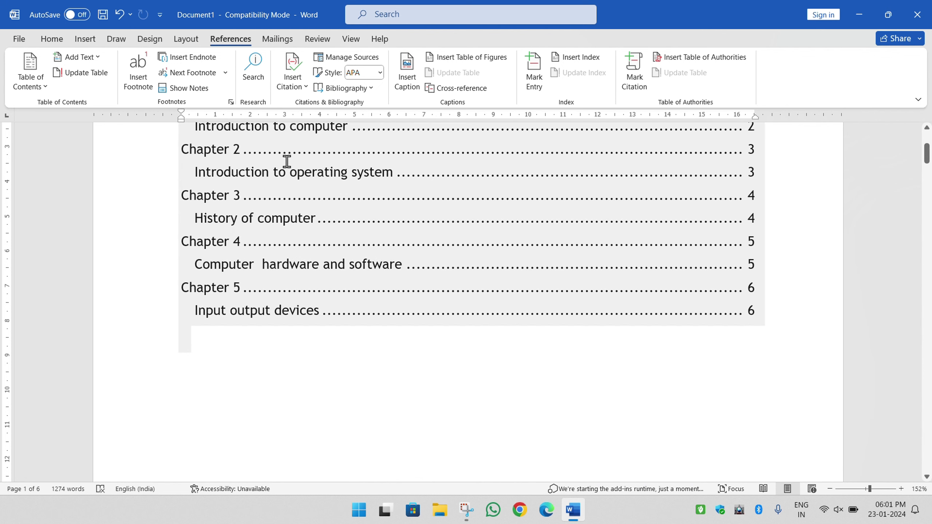
# - Review the saved book source's year, city and publisher in Manage Sources, closing without changes
pyautogui.click(304, 88)
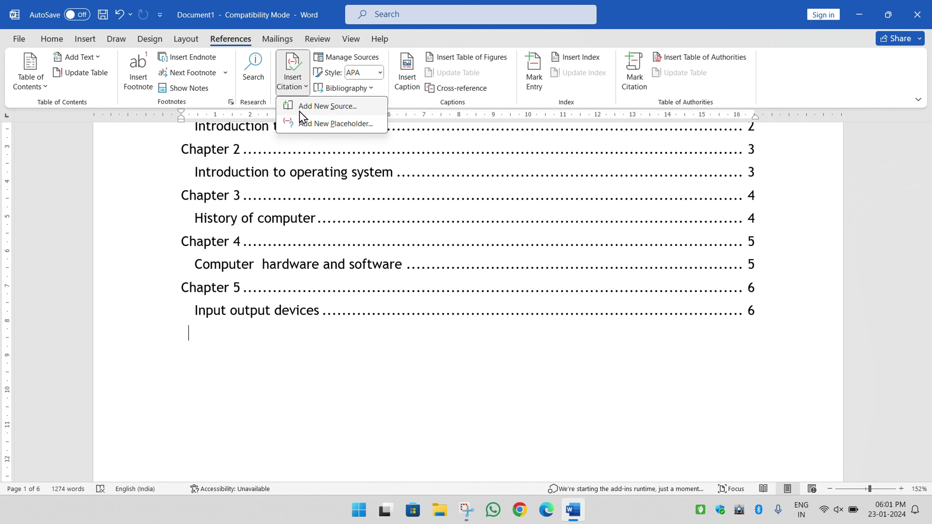
pyautogui.click(322, 58)
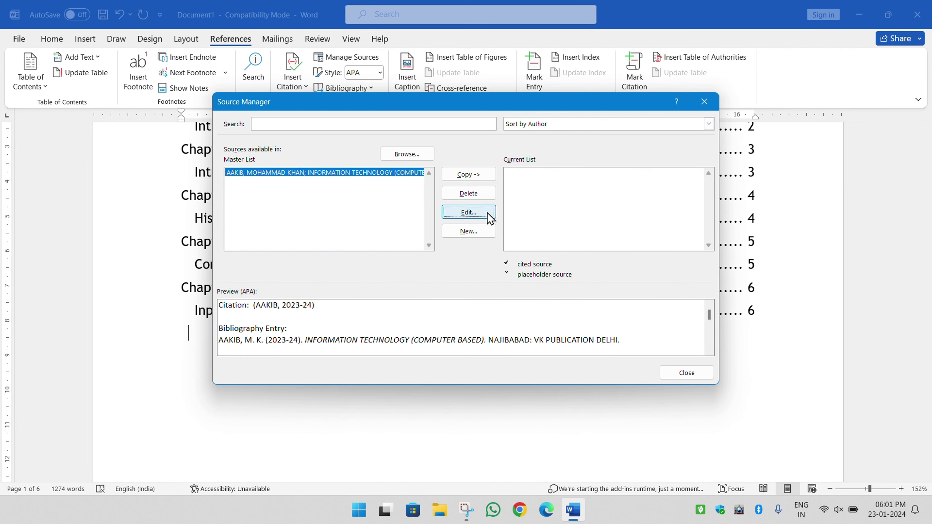
pyautogui.click(487, 212)
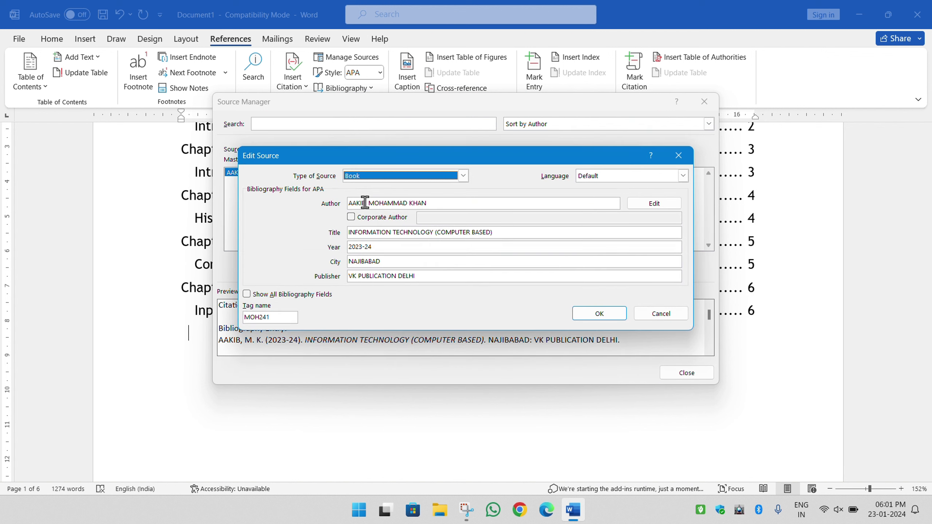
pyautogui.click(408, 251)
pyautogui.click(406, 262)
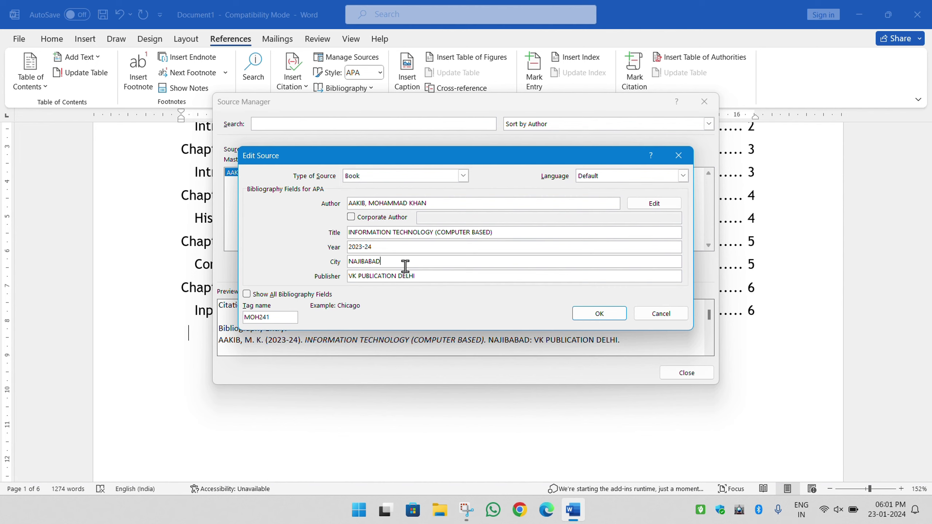
pyautogui.click(403, 275)
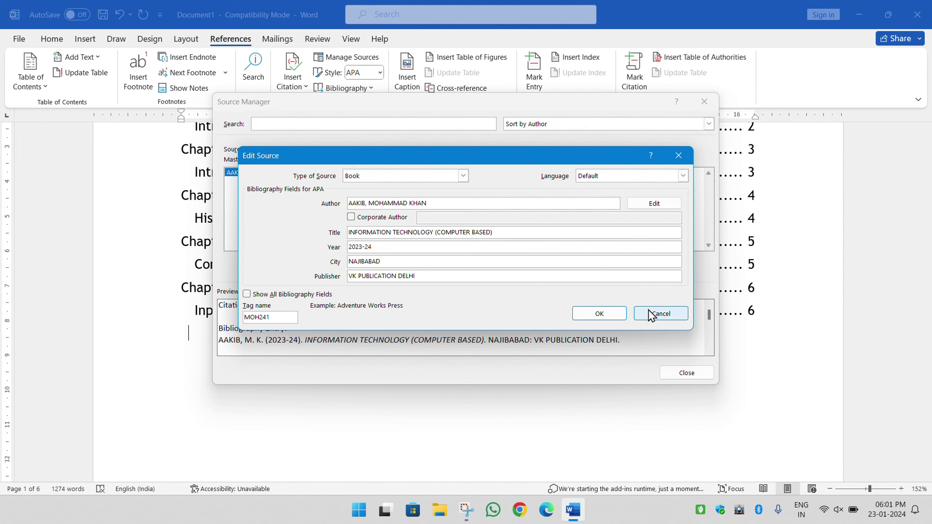
pyautogui.click(593, 316)
pyautogui.click(669, 371)
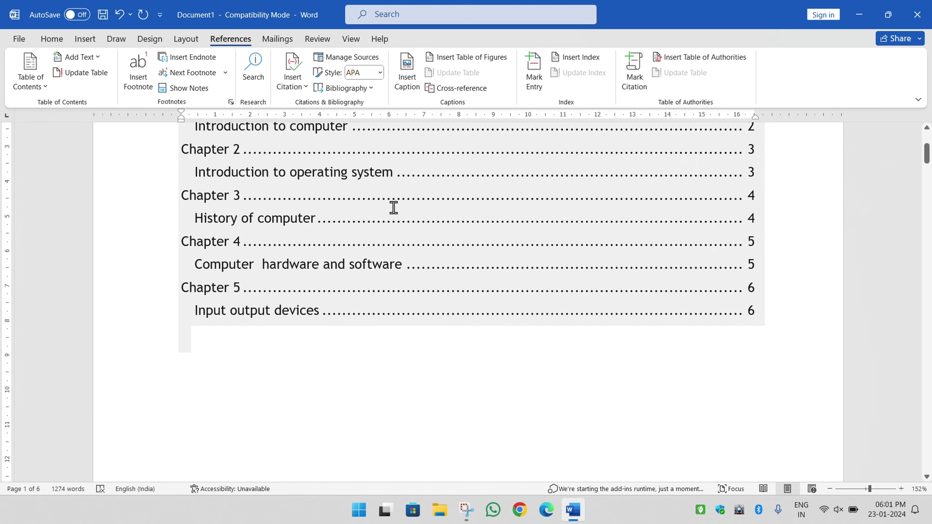
pyautogui.click(348, 60)
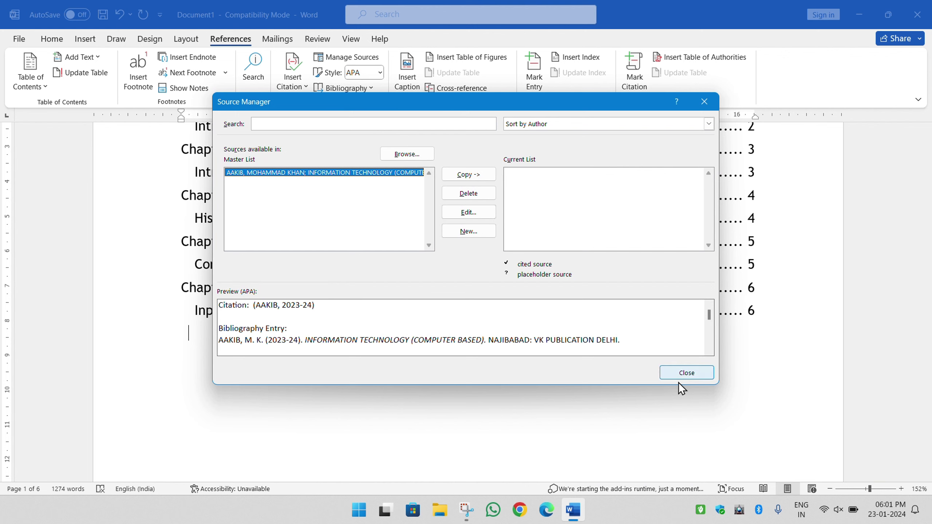
pyautogui.click(686, 378)
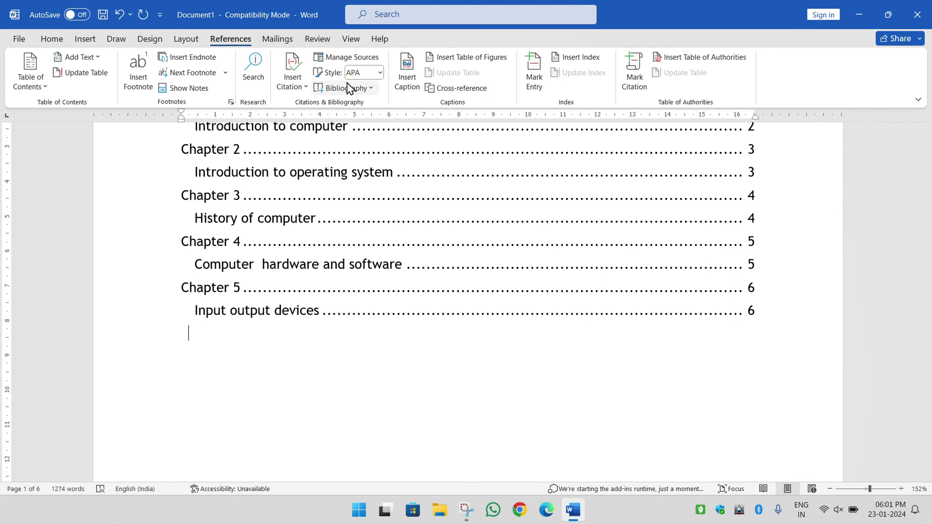
# - Insert a References bibliography block, then undo it
pyautogui.click(346, 89)
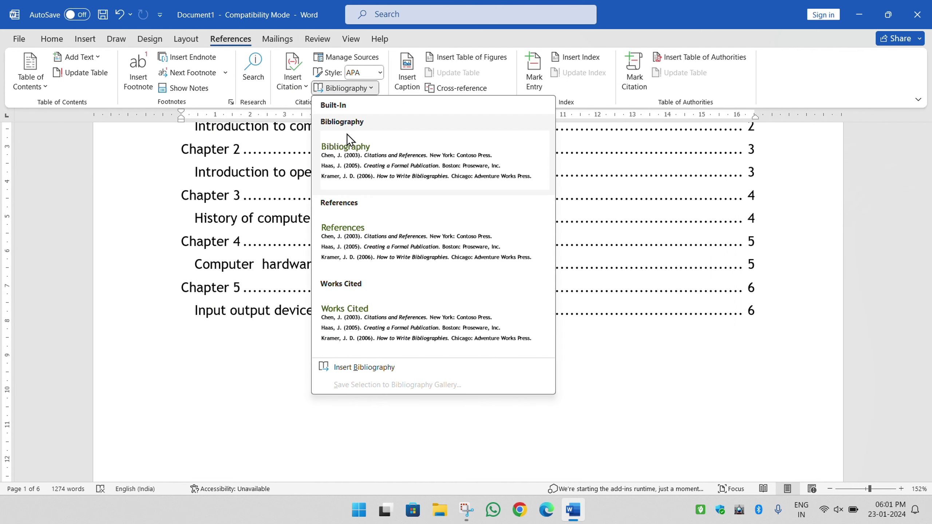
pyautogui.click(354, 225)
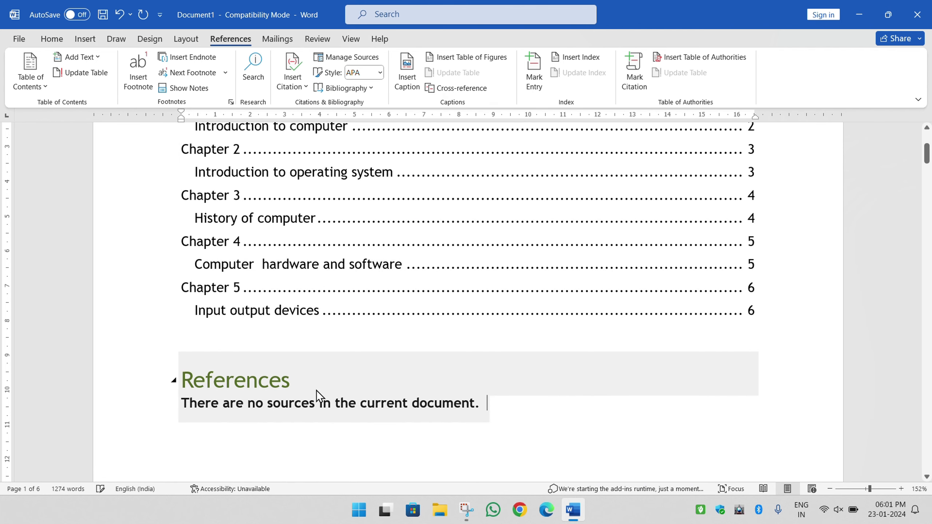
pyautogui.hotkey('ctrl', 'z')
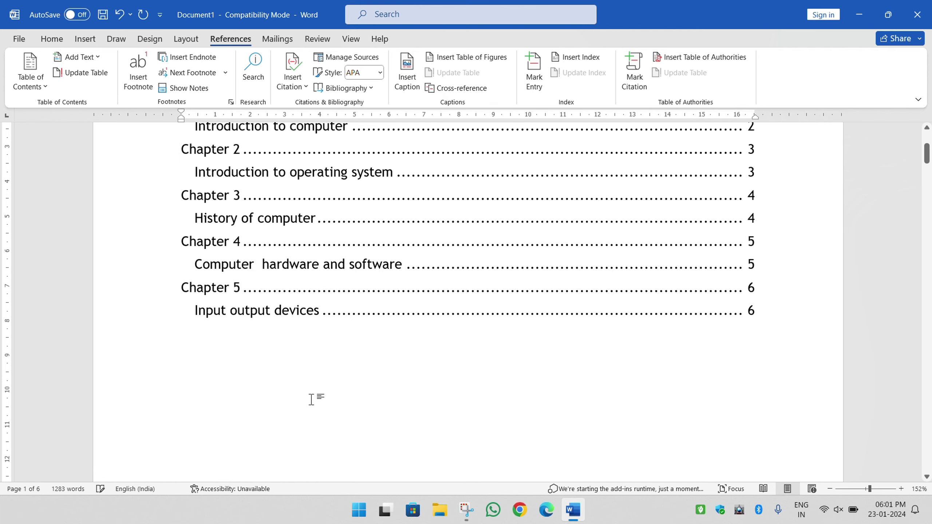
# - Try a placeholder citation and cancel it, then start adding a new citation source
pyautogui.click(307, 88)
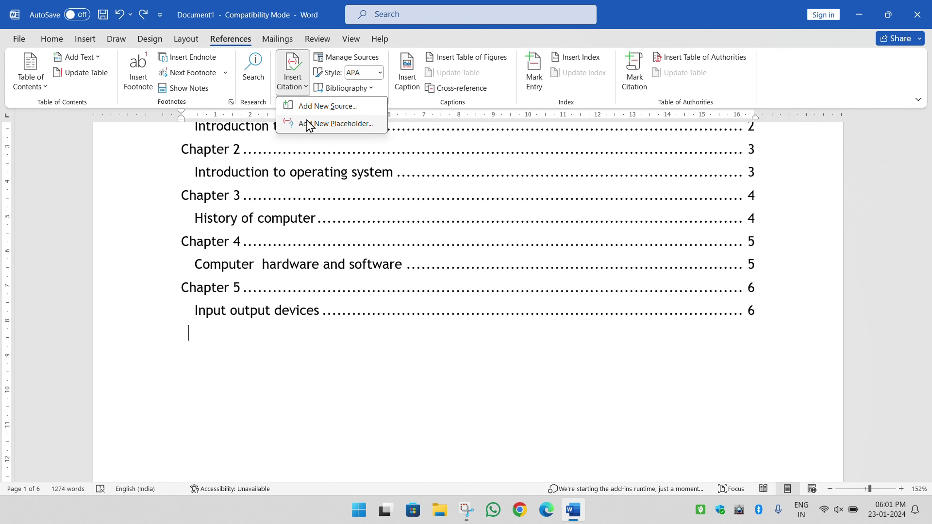
pyautogui.click(323, 124)
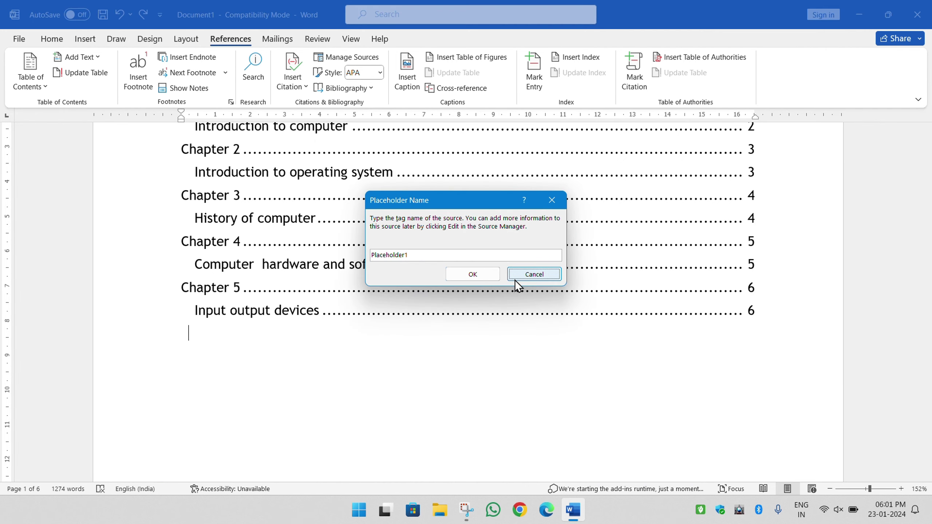
pyautogui.click(517, 276)
pyautogui.click(302, 91)
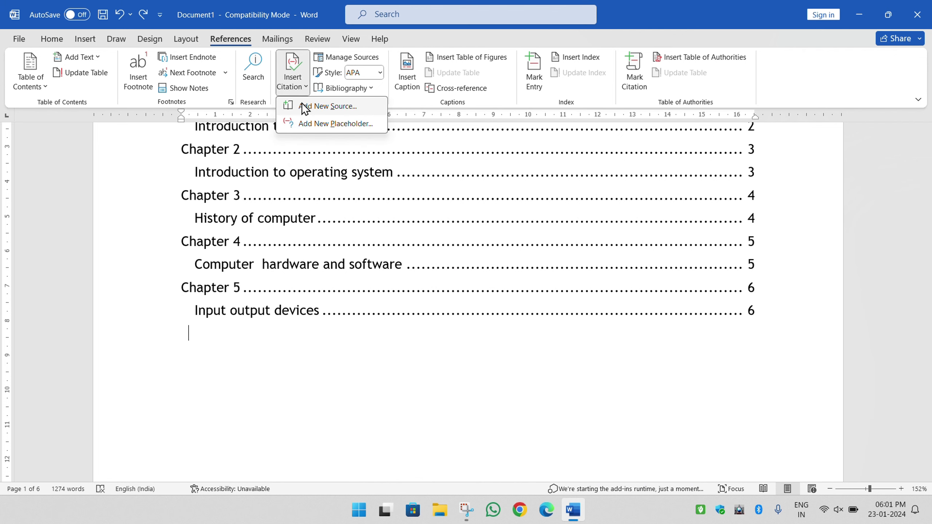
pyautogui.click(305, 108)
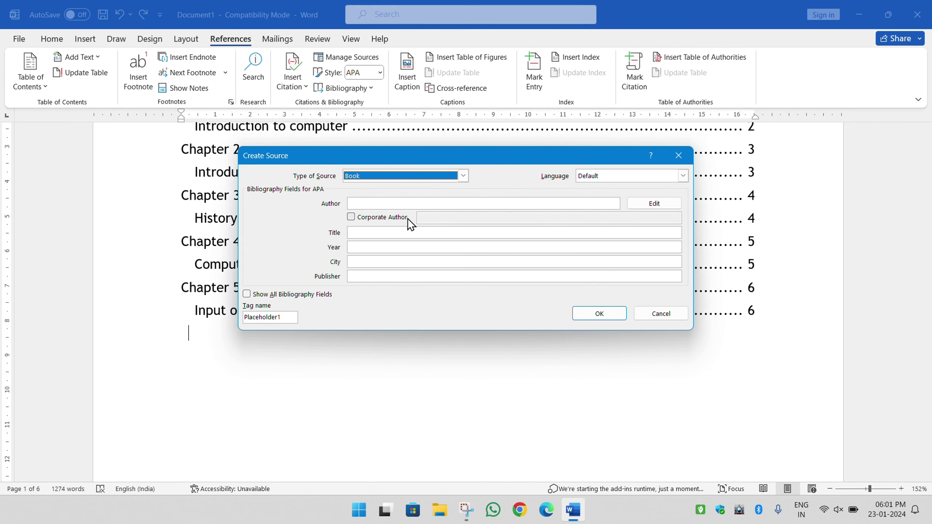
# - Create a book source 'fundamental of computer', 2023-24, vk publication delhi, and insert its citation
pyautogui.click(407, 204)
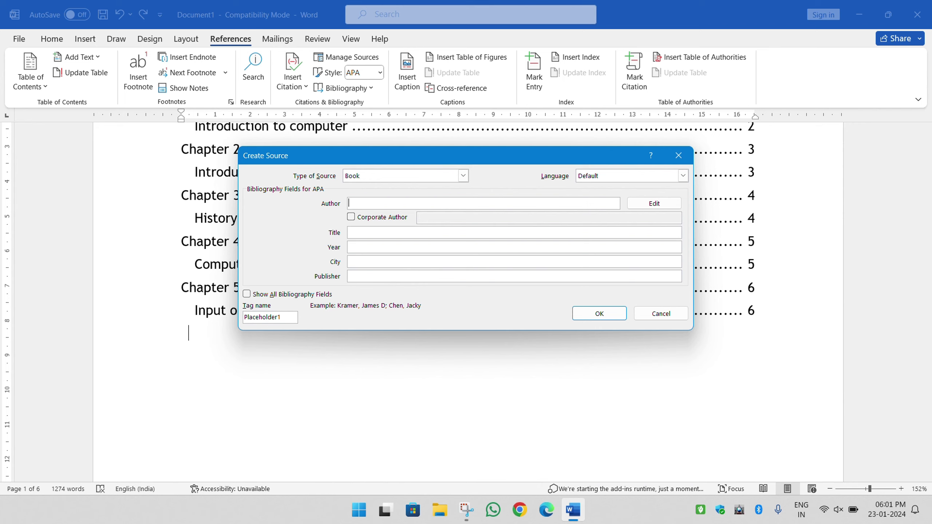
pyautogui.press('Tab')
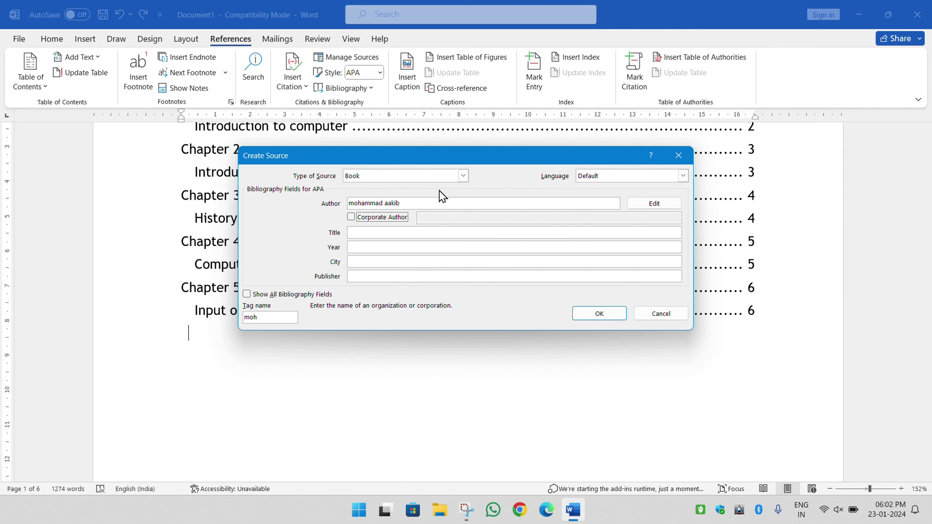
pyautogui.click(420, 231)
pyautogui.write('fundamental of compute')
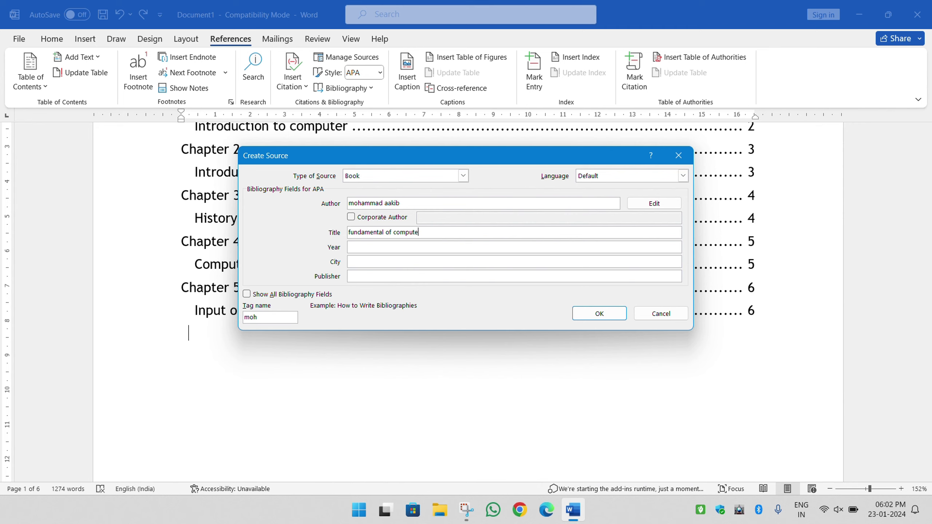
pyautogui.write('r')
pyautogui.press('Tab')
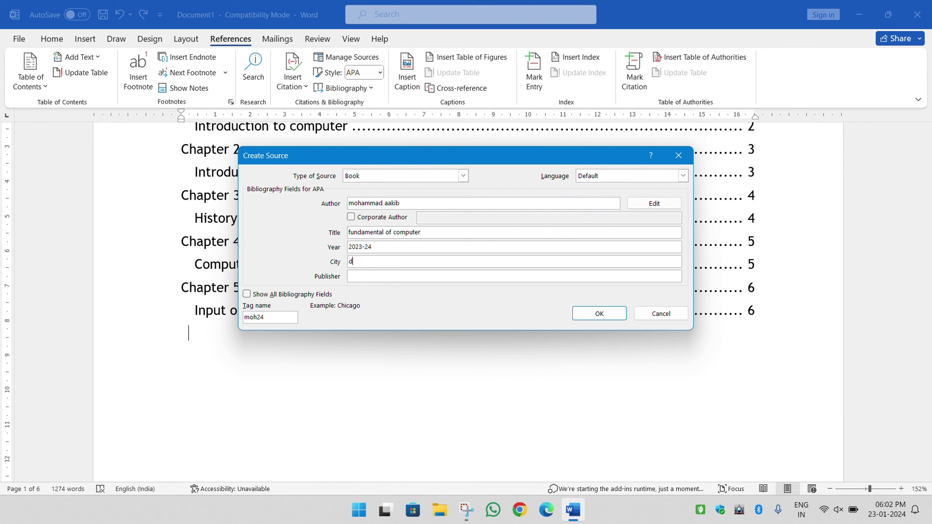
pyautogui.click(367, 276)
pyautogui.write('vk publication delhi')
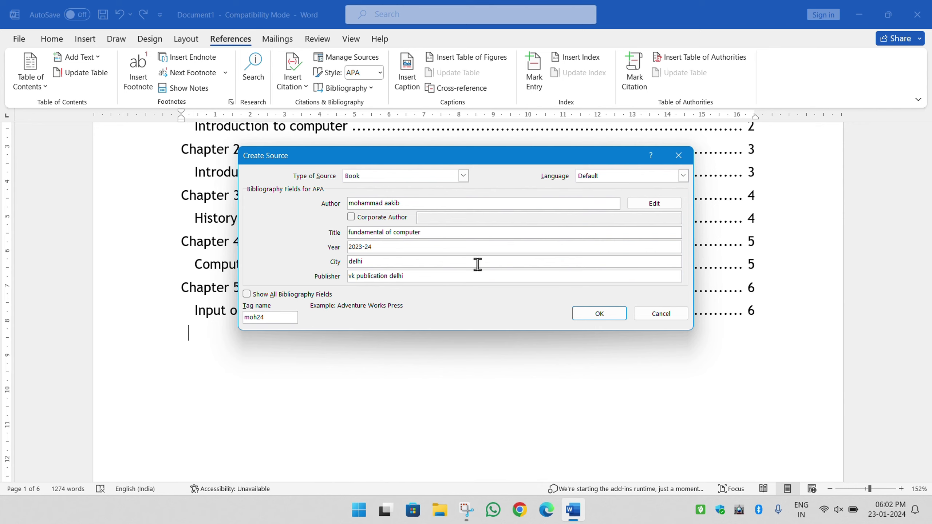
pyautogui.click(581, 315)
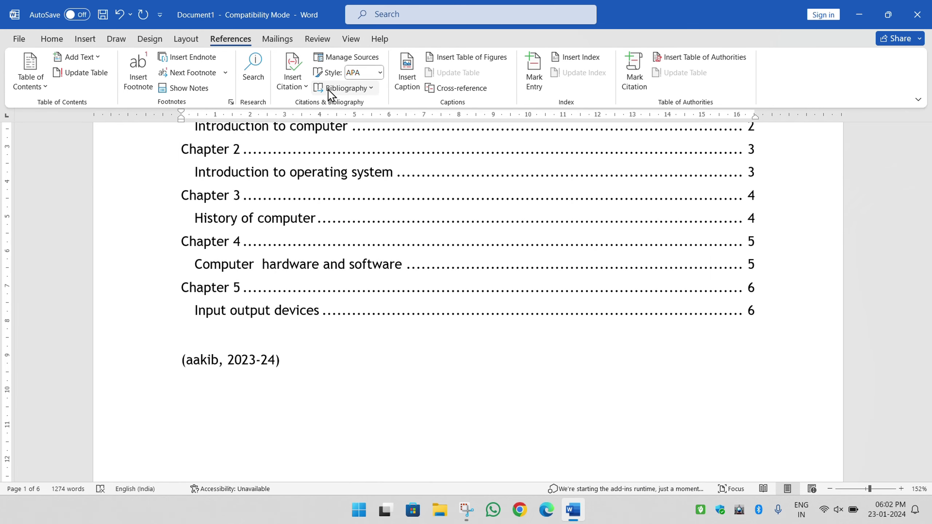
pyautogui.click(328, 88)
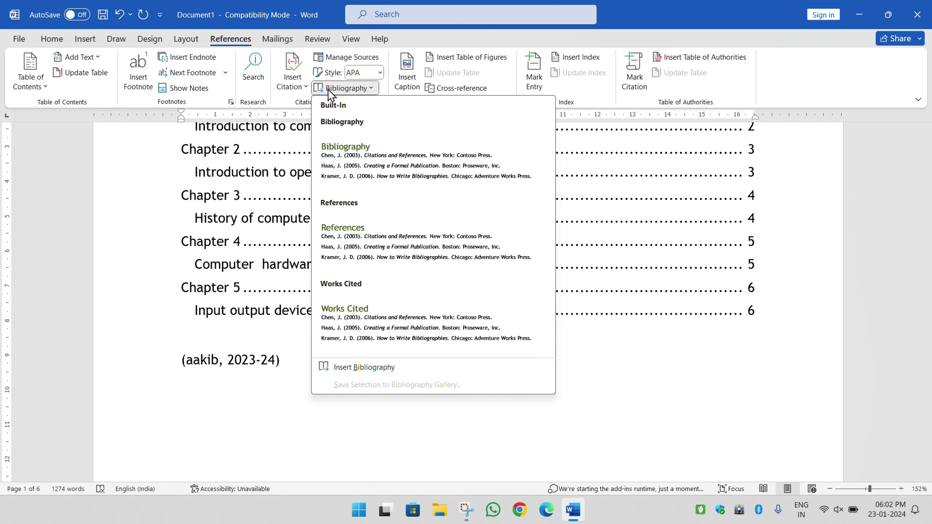
pyautogui.click(336, 250)
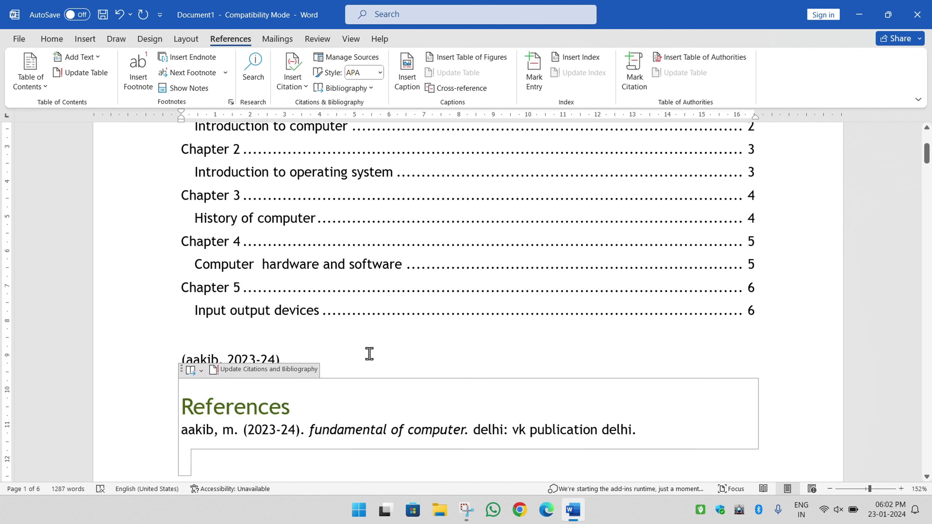
pyautogui.click(381, 73)
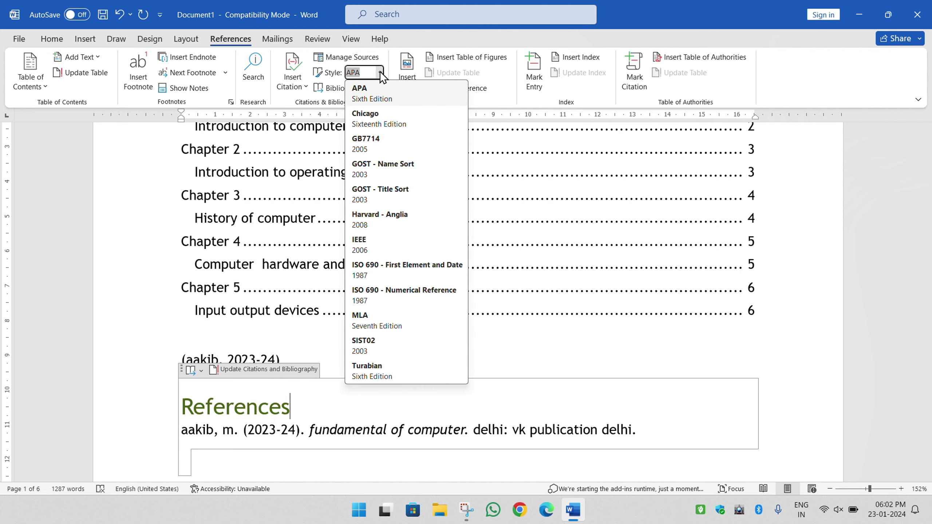
pyautogui.click(383, 323)
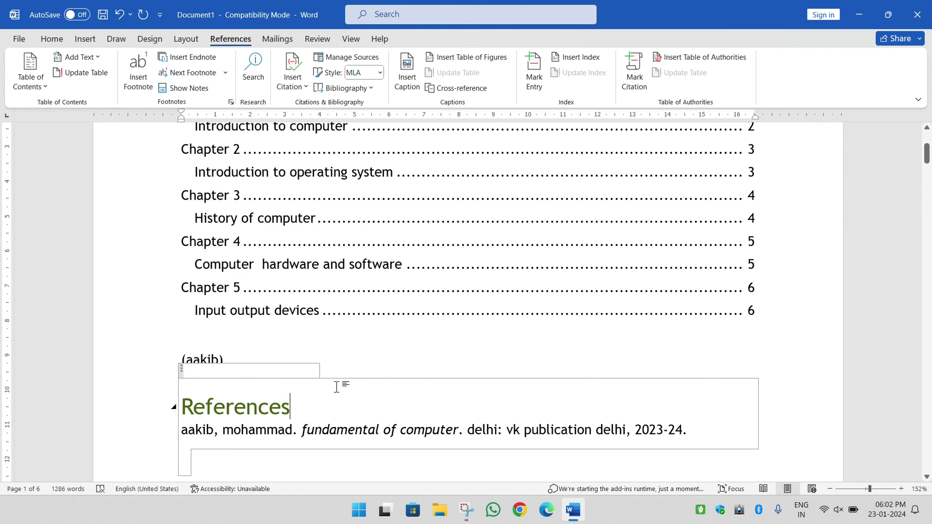
pyautogui.scroll(-1, 328, 145)
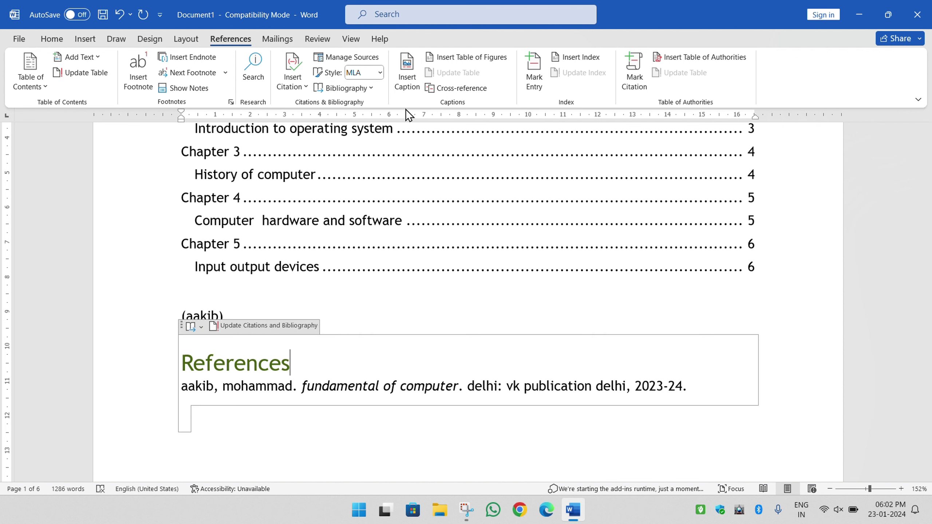
pyautogui.scroll(2, 368, 217)
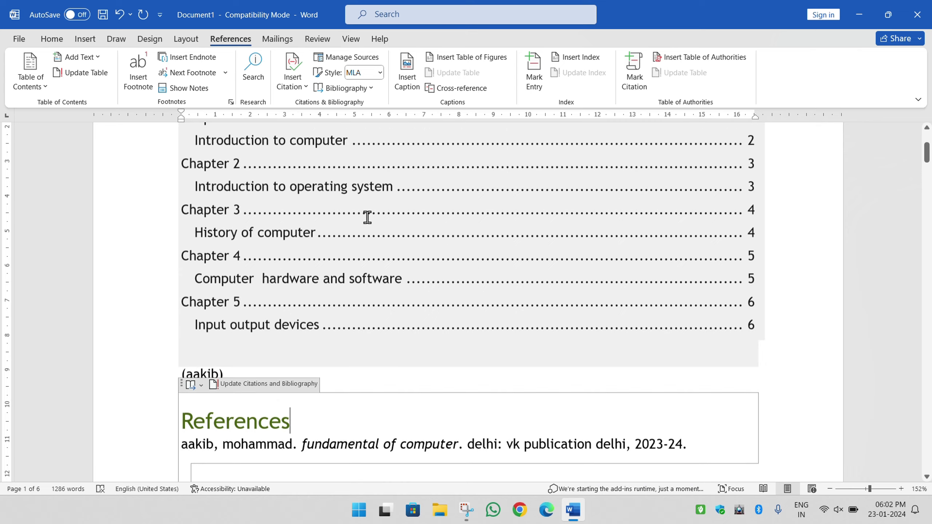
pyautogui.scroll(3, 367, 217)
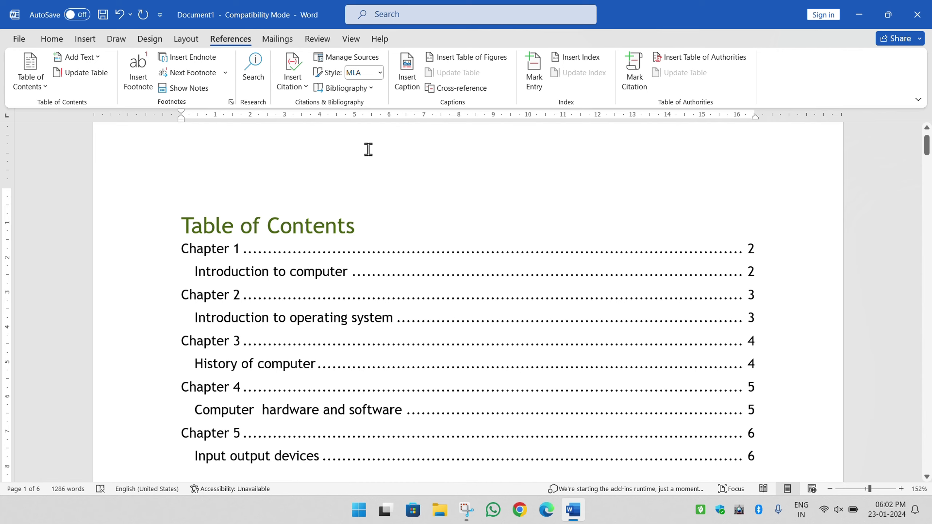
# - Start a new blank document and add a Next Page section break
pyautogui.hotkey('ctrl', 'n')
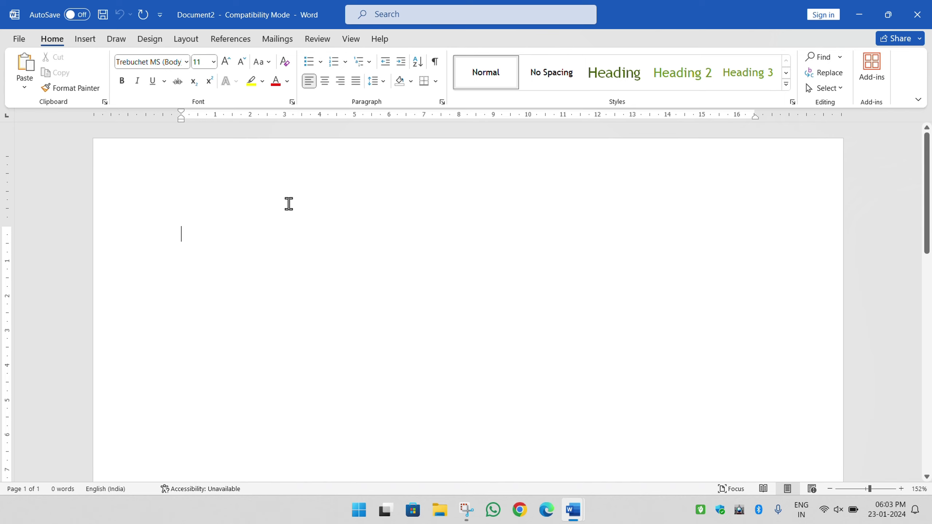
pyautogui.click(187, 41)
pyautogui.click(180, 57)
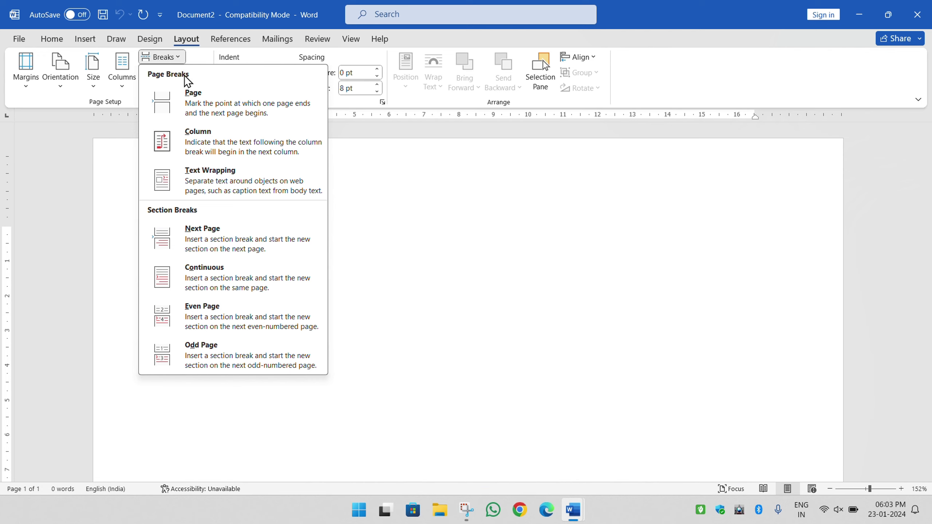
pyautogui.click(194, 244)
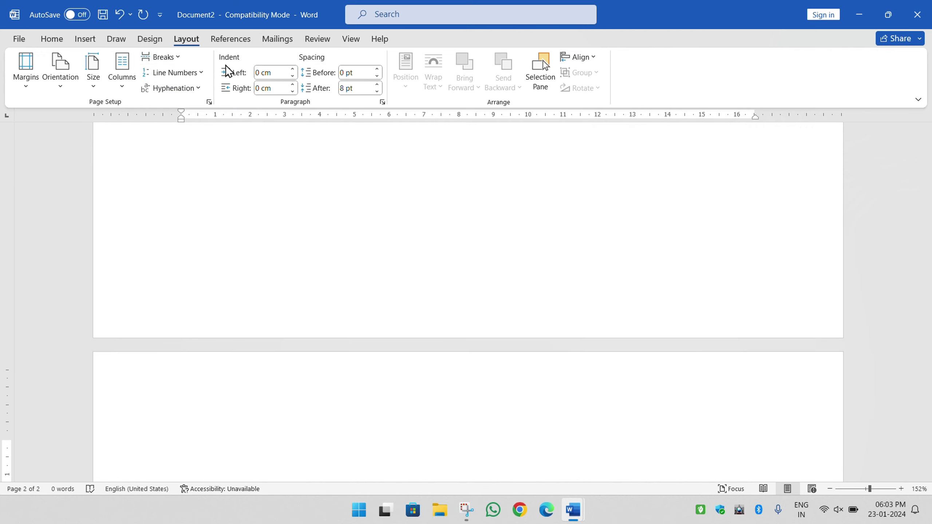
# - Browse to the Saved Pictures folder to insert a picture from this device
pyautogui.click(83, 40)
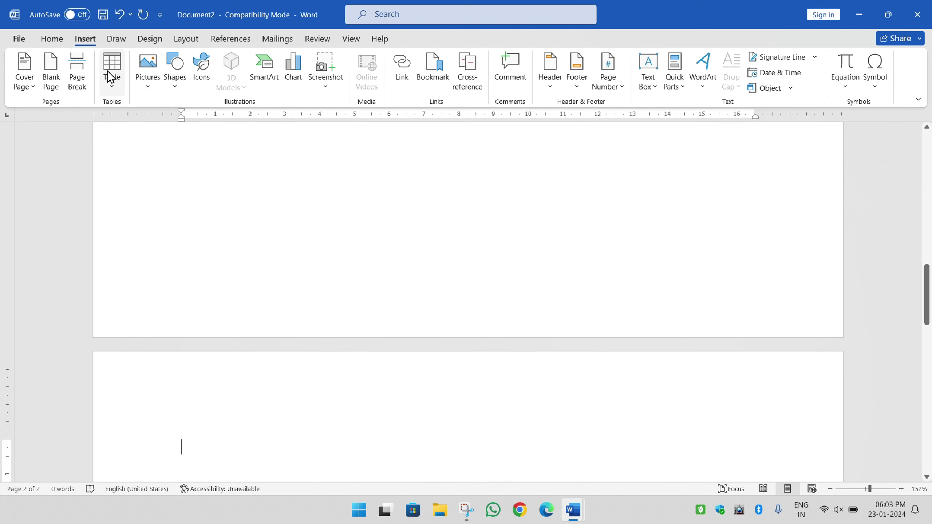
pyautogui.click(147, 70)
pyautogui.click(165, 126)
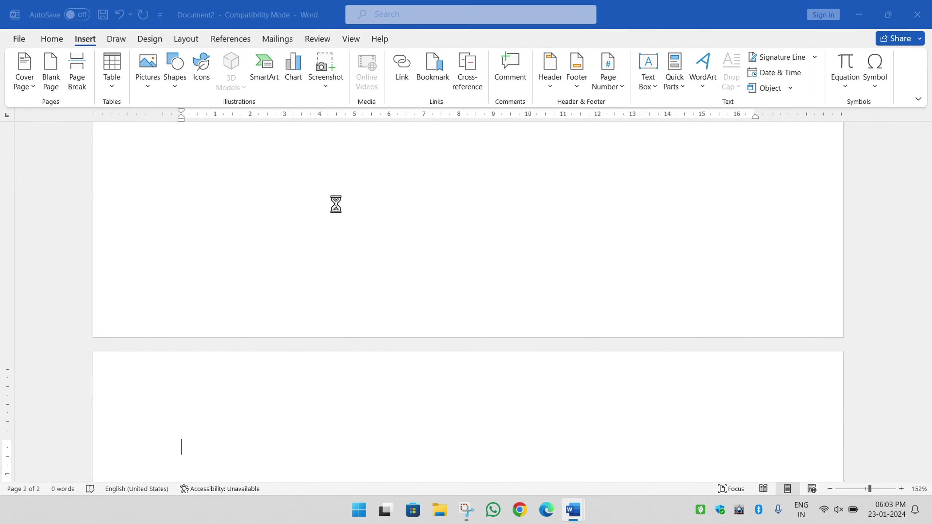
pyautogui.doubleClick(232, 109)
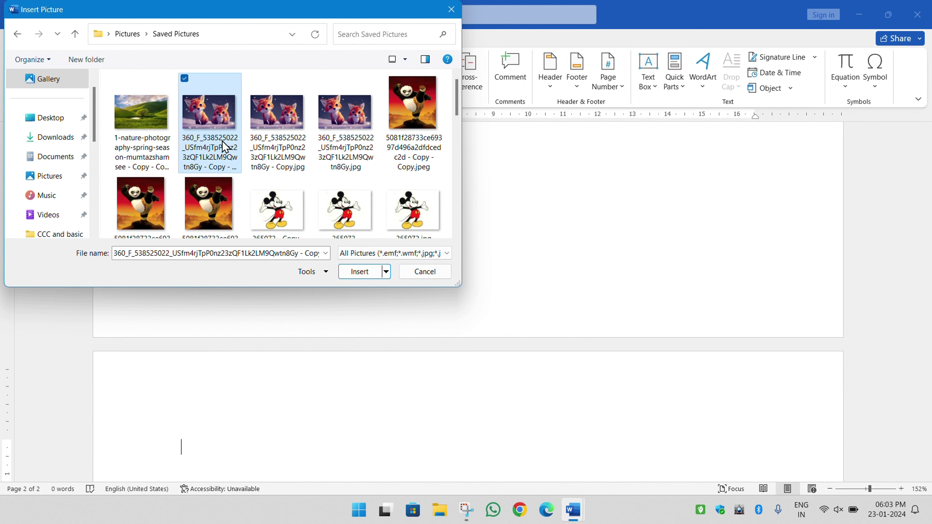
# - Insert the fox picture, then the Mickey picture on a later page
pyautogui.click(363, 275)
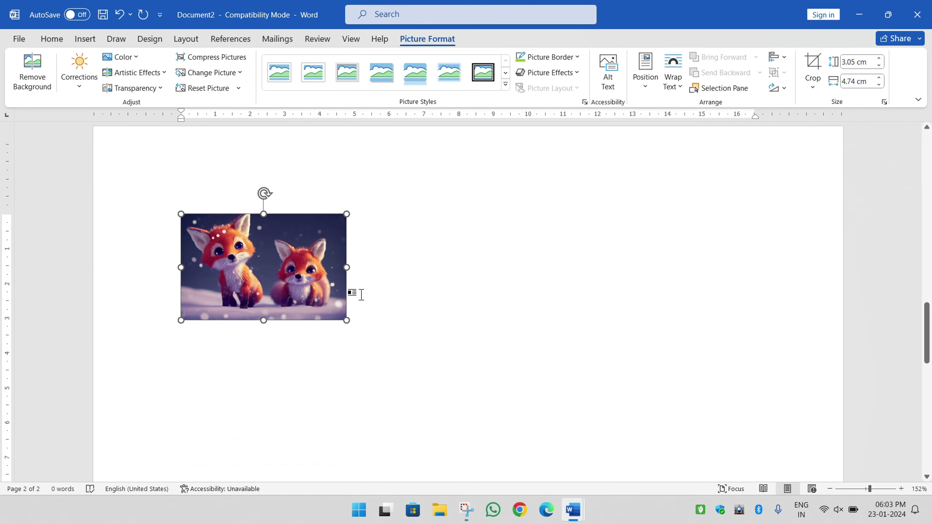
pyautogui.press('Delete')
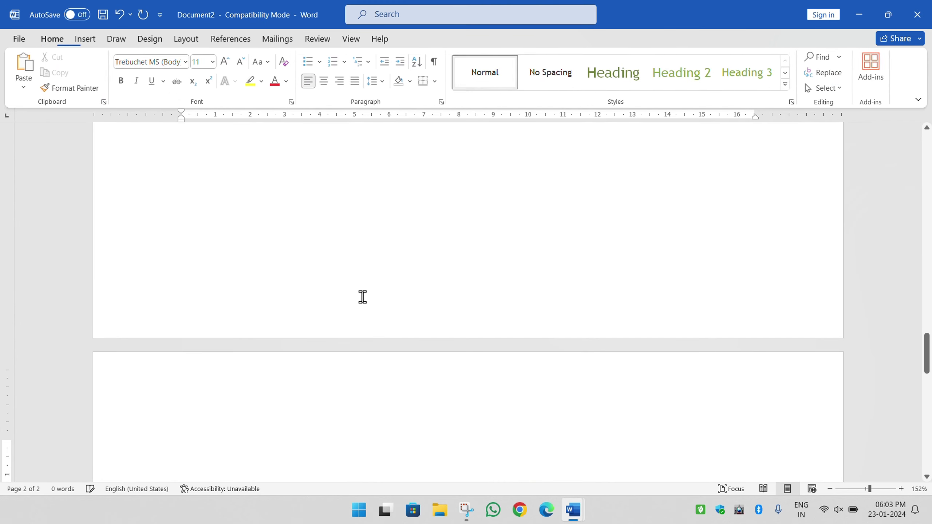
pyautogui.click(83, 40)
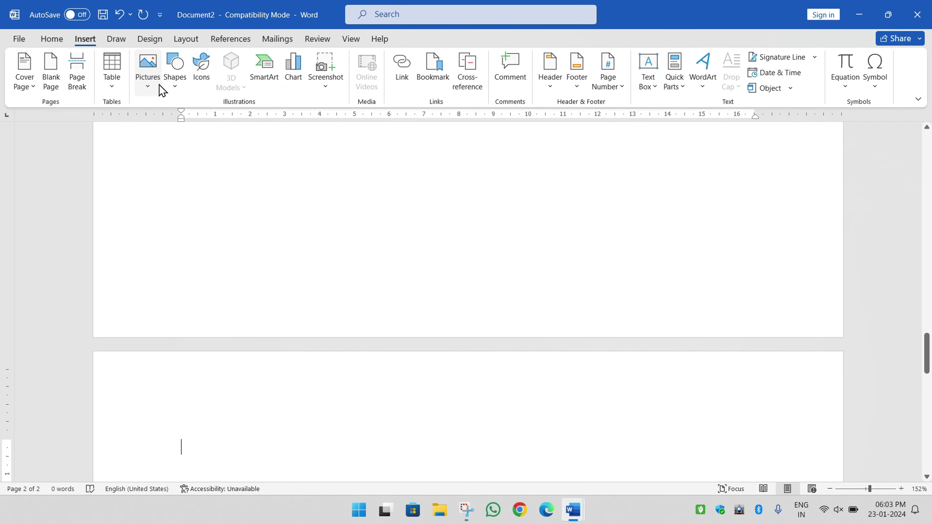
pyautogui.click(160, 87)
pyautogui.click(169, 124)
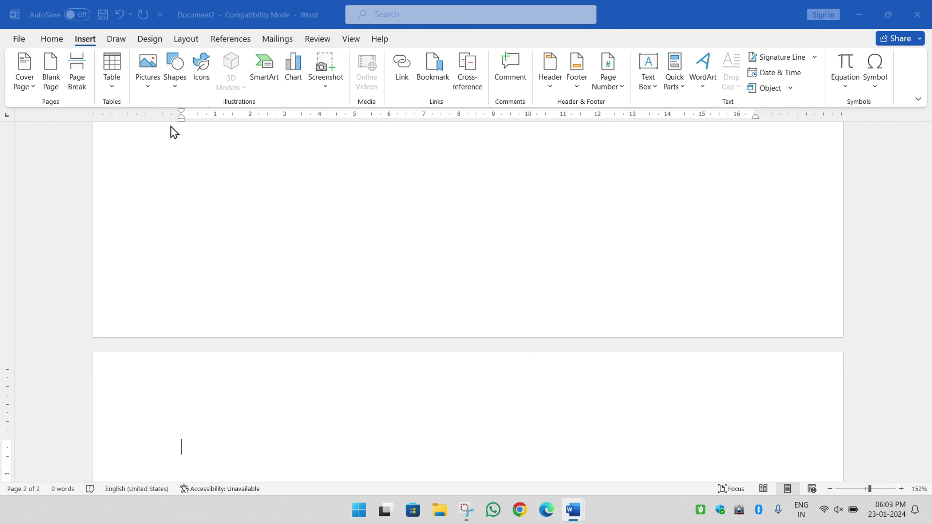
pyautogui.doubleClick(292, 192)
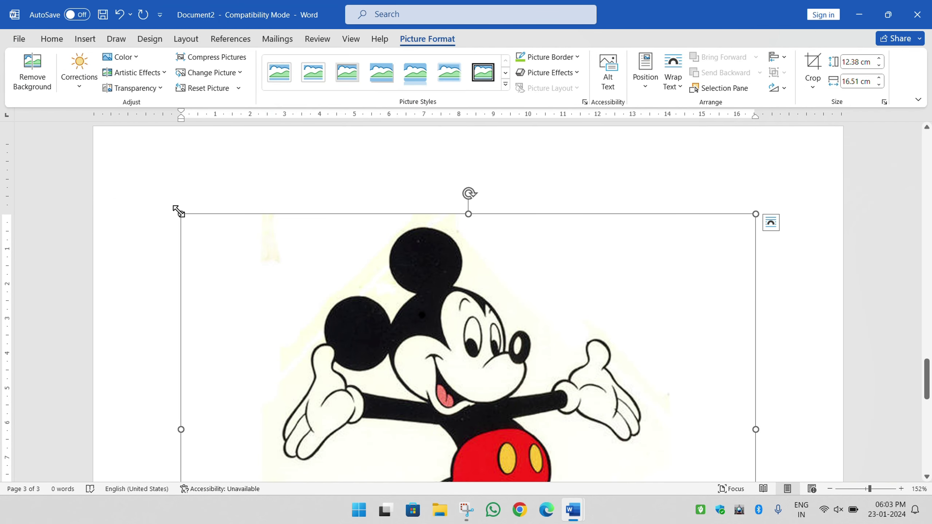
# - Shrink the Mickey picture to 3.96 × 5.29 cm
pyautogui.scroll(-2, 408, 351)
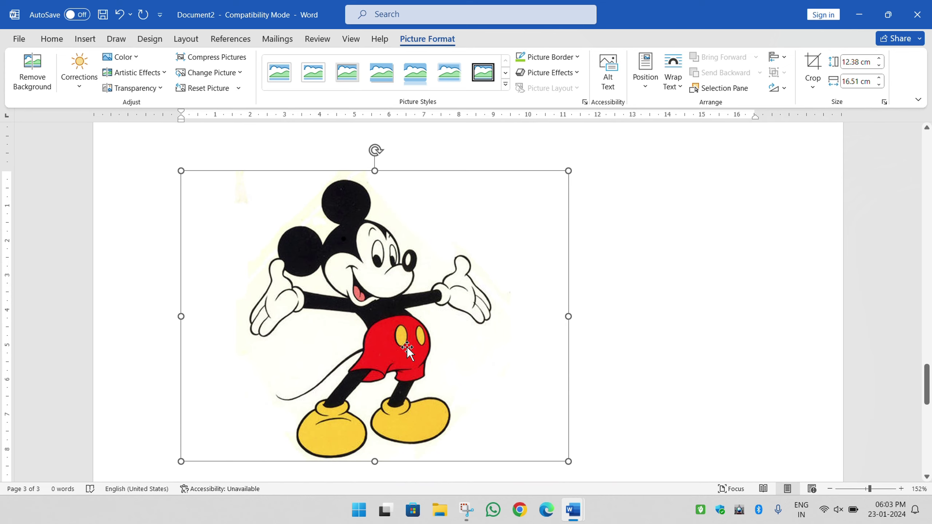
pyautogui.scroll(-2, 535, 370)
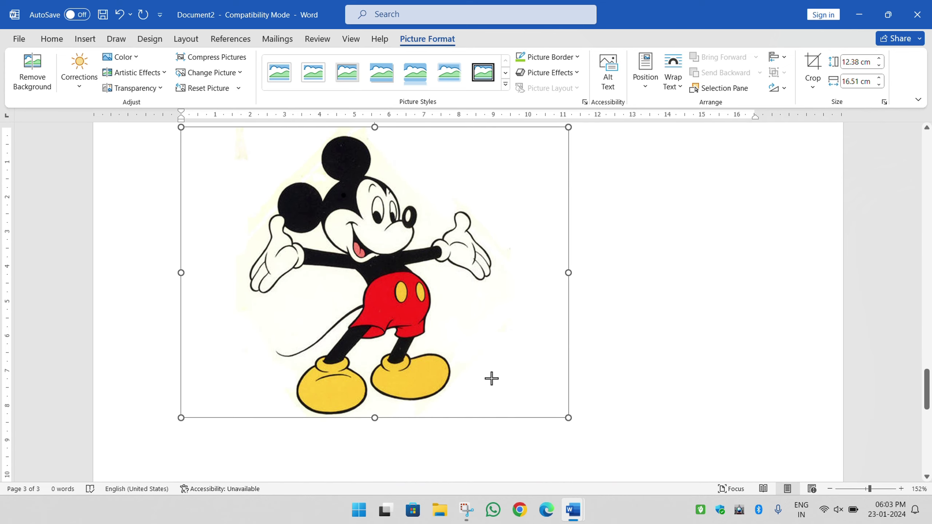
pyautogui.moveTo(565, 417); pyautogui.dragTo(359, 264)
pyautogui.scroll(3, 359, 261)
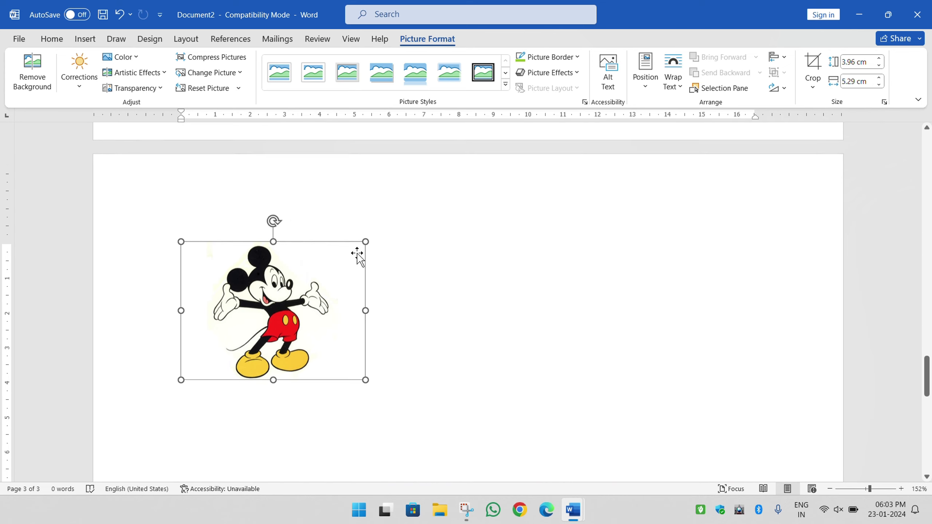
# - Caption the Mickey picture using the PICTURE label
pyautogui.click(211, 39)
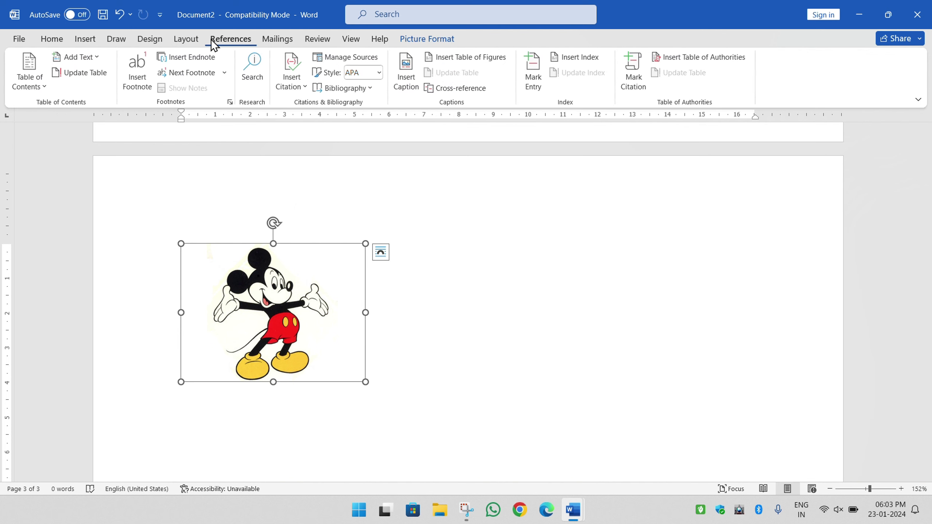
pyautogui.click(414, 75)
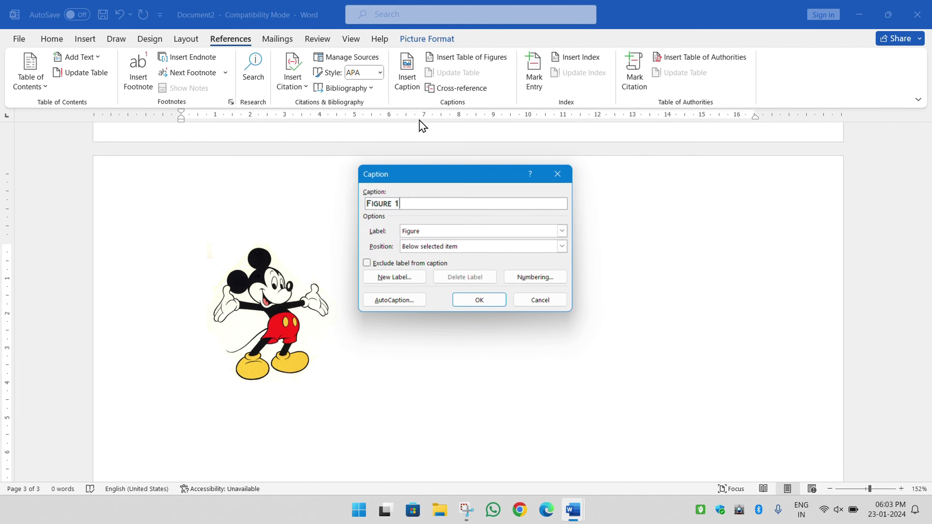
pyautogui.click(418, 230)
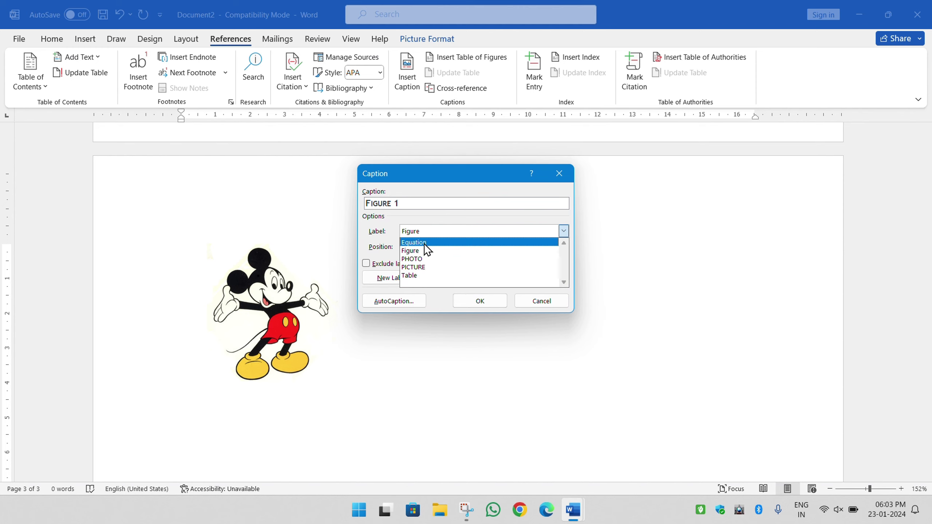
pyautogui.click(388, 225)
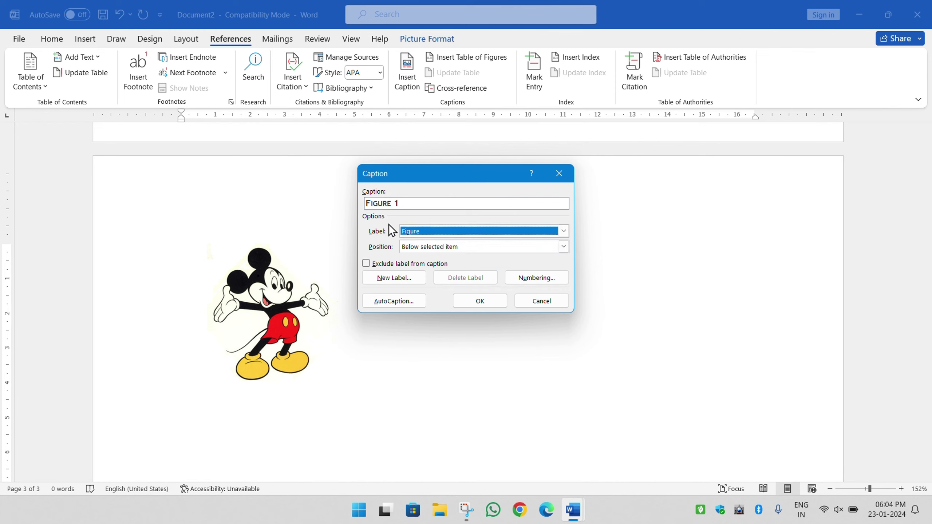
pyautogui.click(420, 231)
pyautogui.click(426, 266)
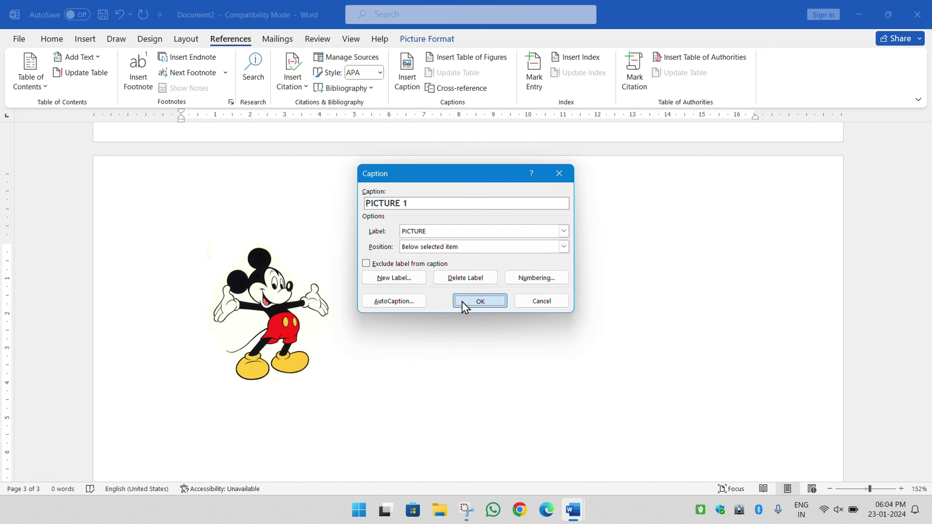
pyautogui.click(459, 303)
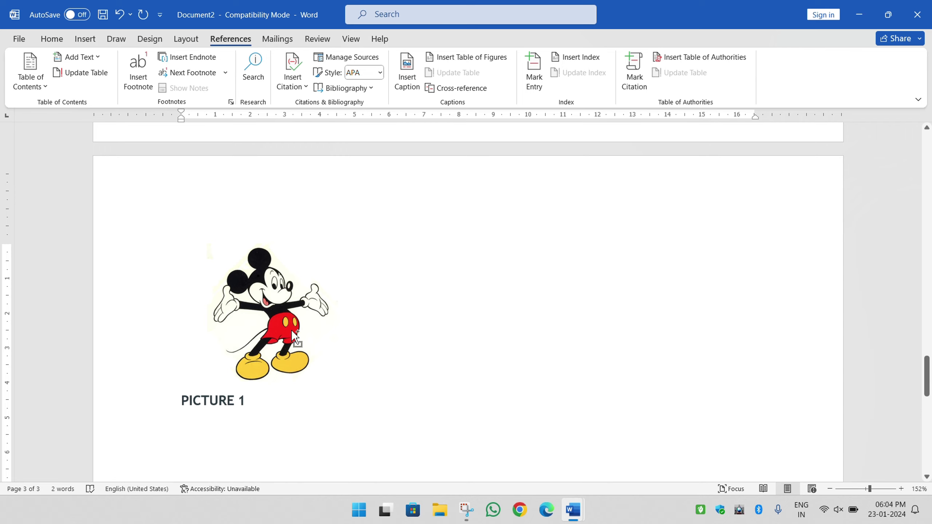
# - Caption the fox picture PICTURE 1, making Mickey's caption PICTURE 2
pyautogui.scroll(4, 281, 329)
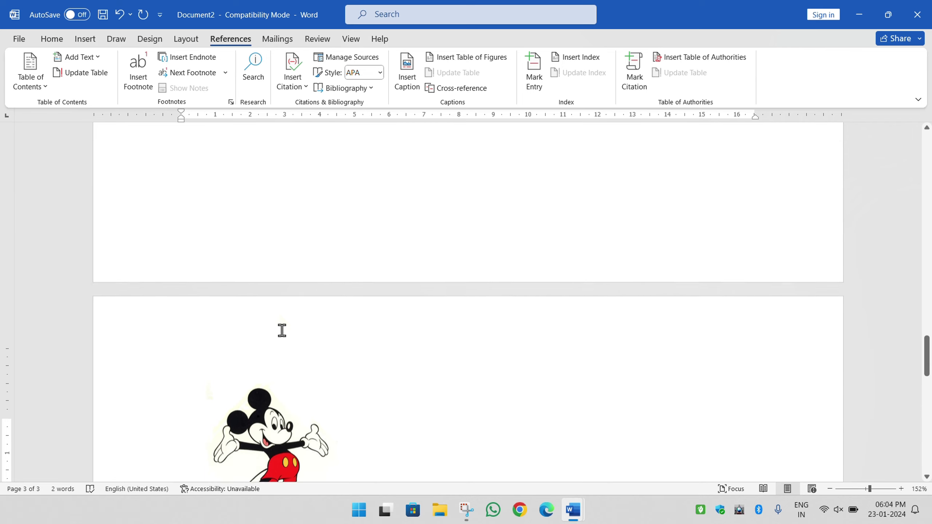
pyautogui.scroll(5, 281, 329)
pyautogui.scroll(2, 281, 333)
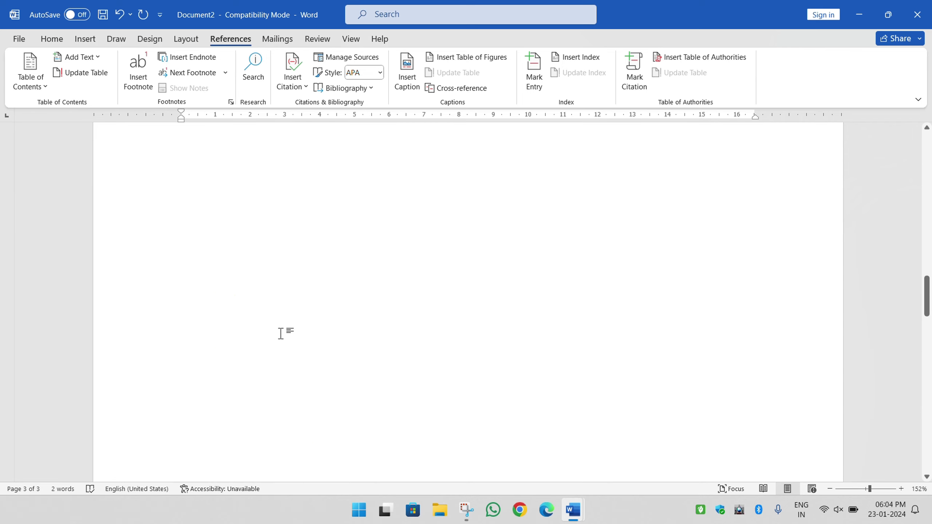
pyautogui.scroll(2, 281, 334)
pyautogui.scroll(2, 281, 333)
pyautogui.scroll(2, 281, 336)
pyautogui.click(287, 312)
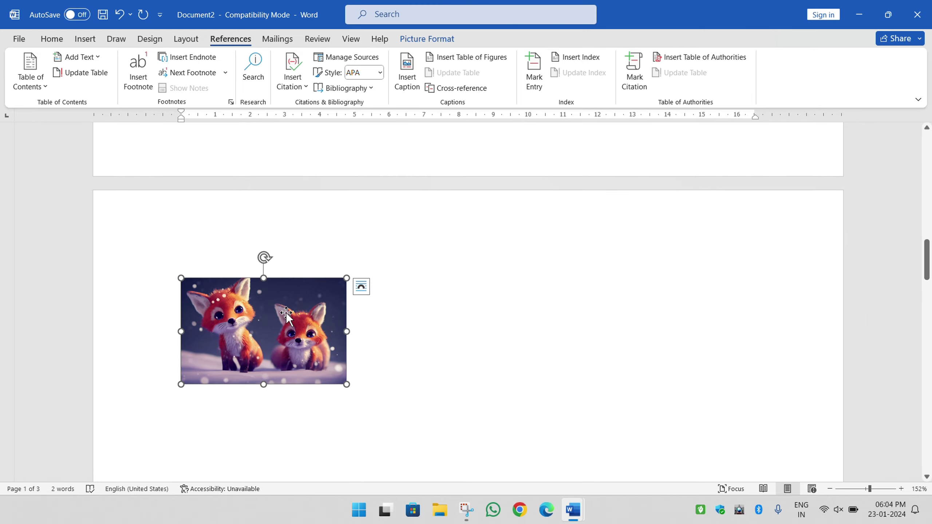
pyautogui.click(407, 71)
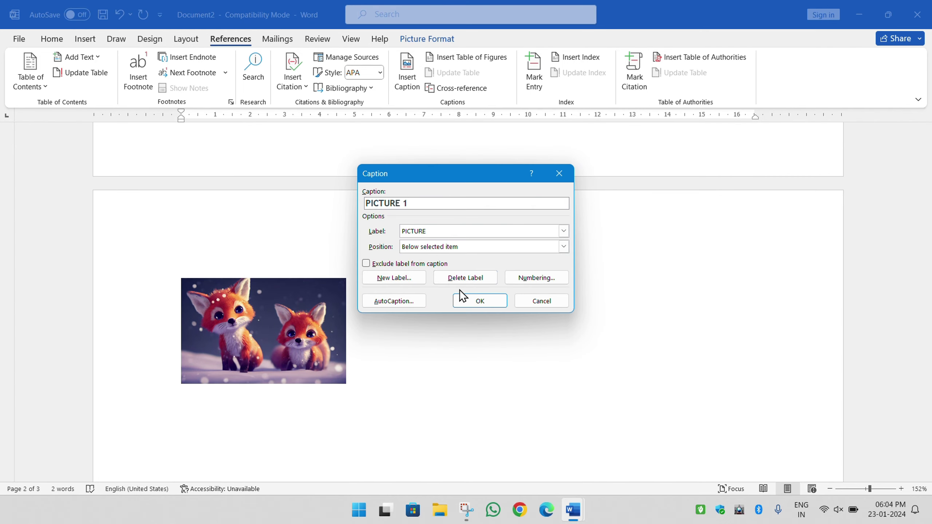
pyautogui.click(465, 300)
# - Scroll through both captioned pictures and back to the empty top of page 1
pyautogui.scroll(-2, 148, 386)
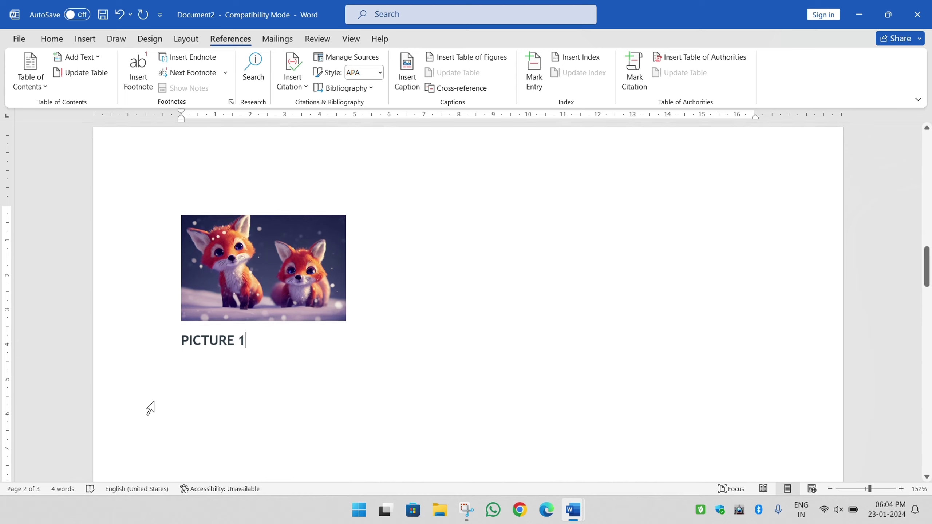
pyautogui.scroll(-3, 149, 408)
pyautogui.scroll(-4, 156, 402)
pyautogui.scroll(-3, 154, 373)
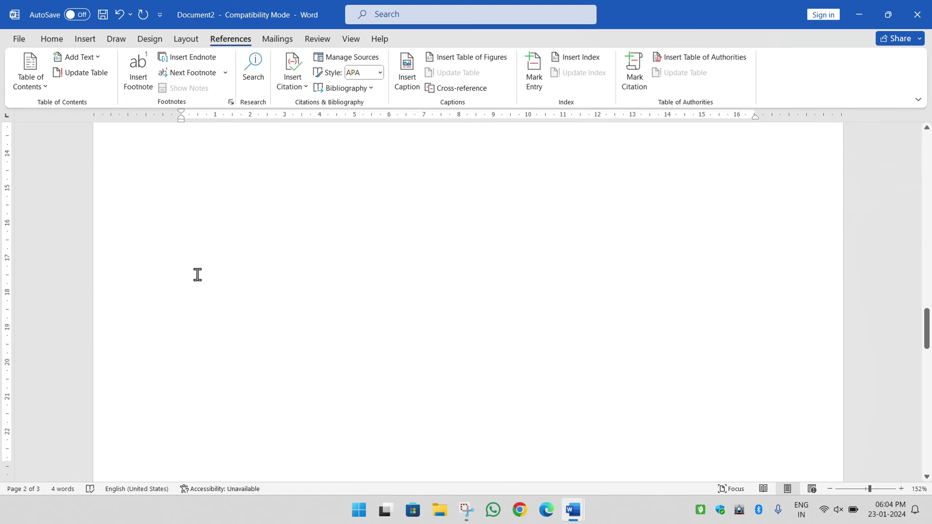
pyautogui.scroll(-5, 196, 272)
pyautogui.scroll(-3, 199, 271)
pyautogui.scroll(-3, 200, 269)
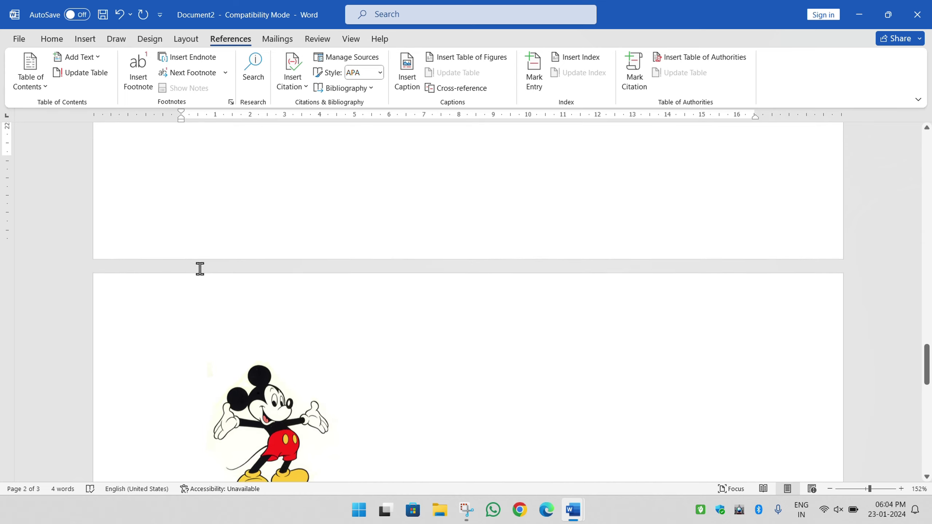
pyautogui.scroll(-3, 200, 267)
pyautogui.scroll(-2, 200, 265)
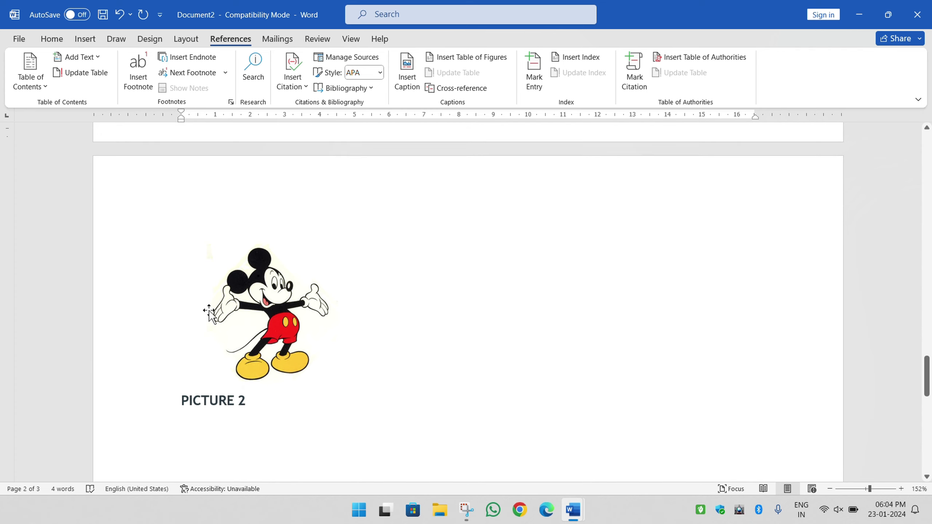
pyautogui.scroll(2, 208, 308)
pyautogui.scroll(4, 204, 308)
pyautogui.scroll(3, 204, 308)
pyautogui.scroll(2, 206, 309)
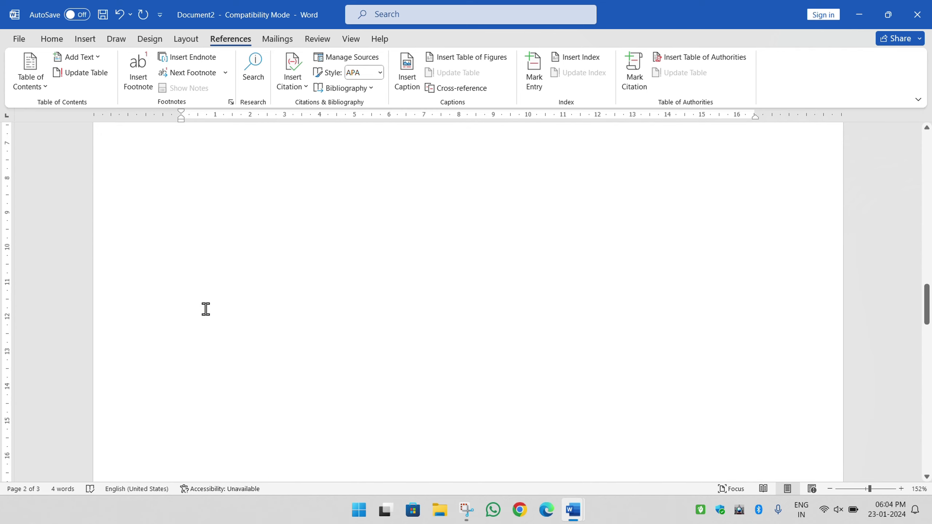
pyautogui.scroll(2, 205, 309)
pyautogui.scroll(3, 205, 309)
pyautogui.scroll(3, 206, 309)
pyautogui.scroll(3, 206, 309)
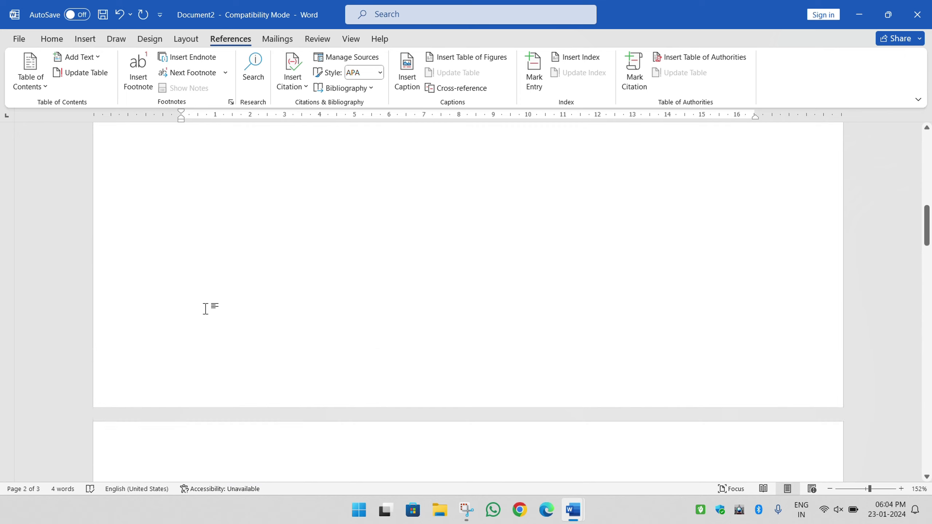
pyautogui.scroll(2, 206, 309)
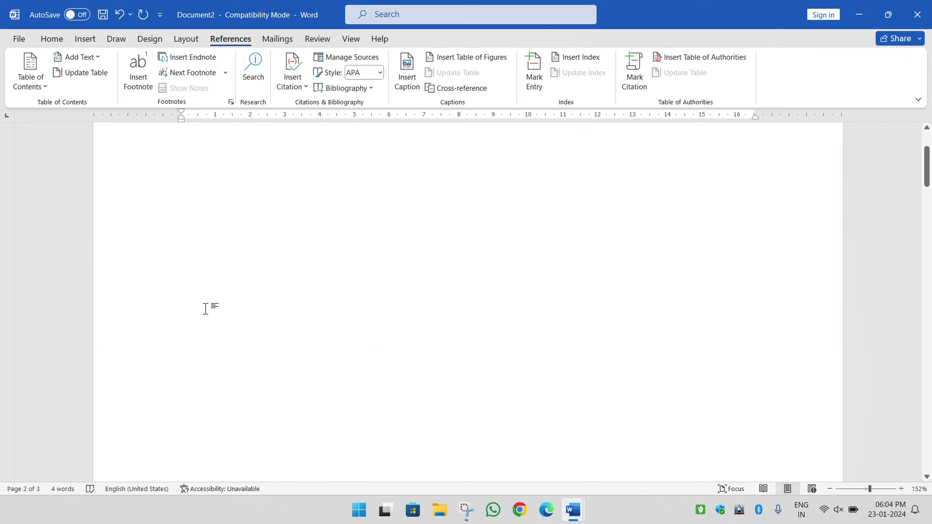
pyautogui.scroll(2, 205, 309)
pyautogui.scroll(2, 205, 308)
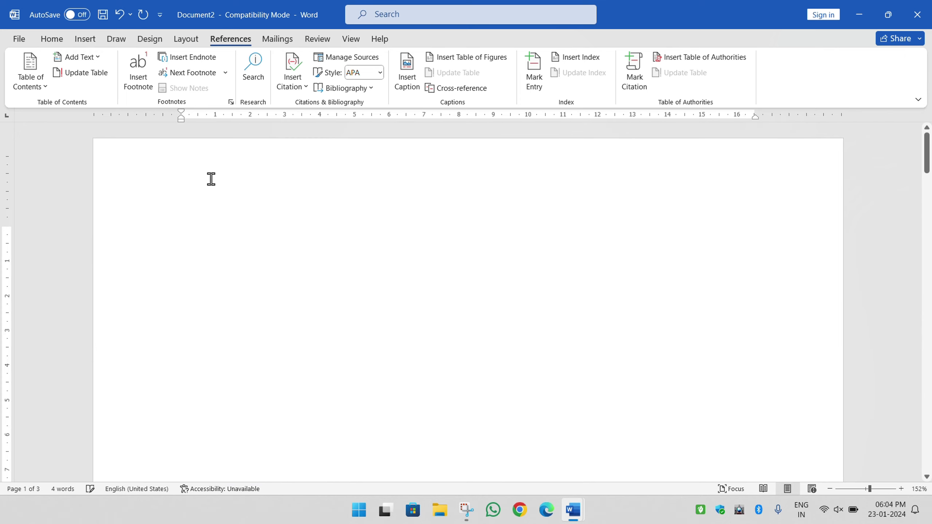
# - Insert a Distinctive-format table of figures at the top of page 1
pyautogui.click(447, 58)
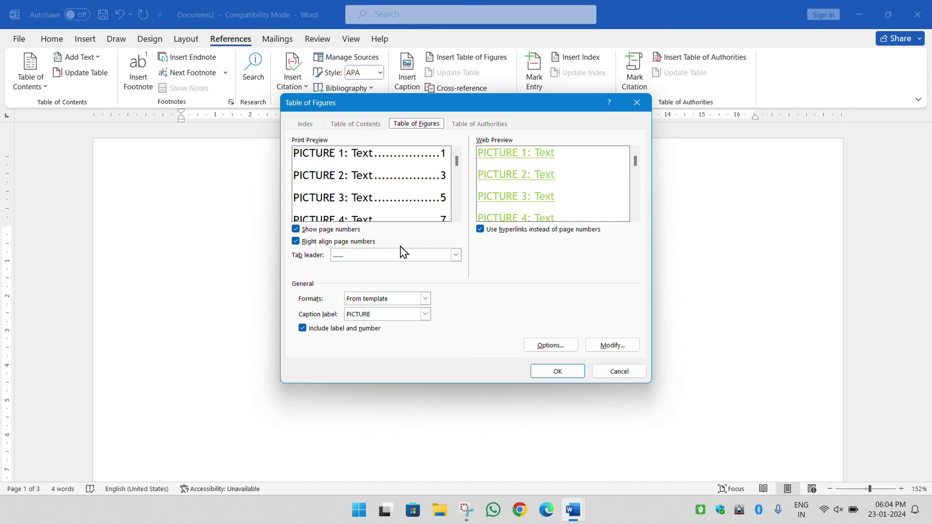
pyautogui.click(380, 301)
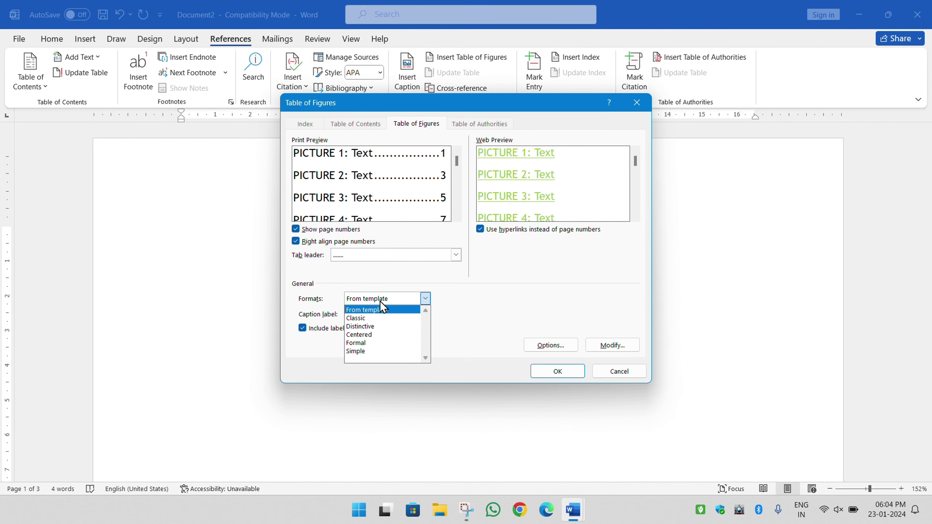
pyautogui.click(379, 326)
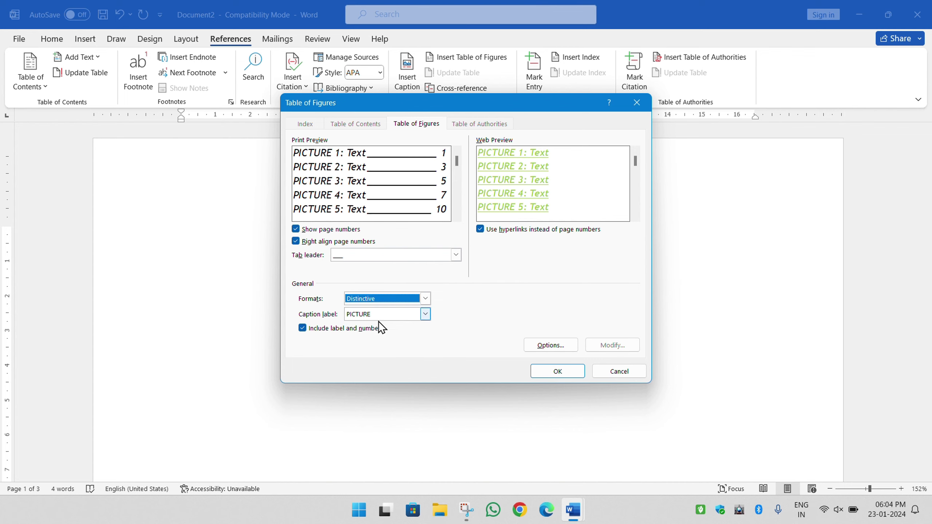
pyautogui.click(550, 371)
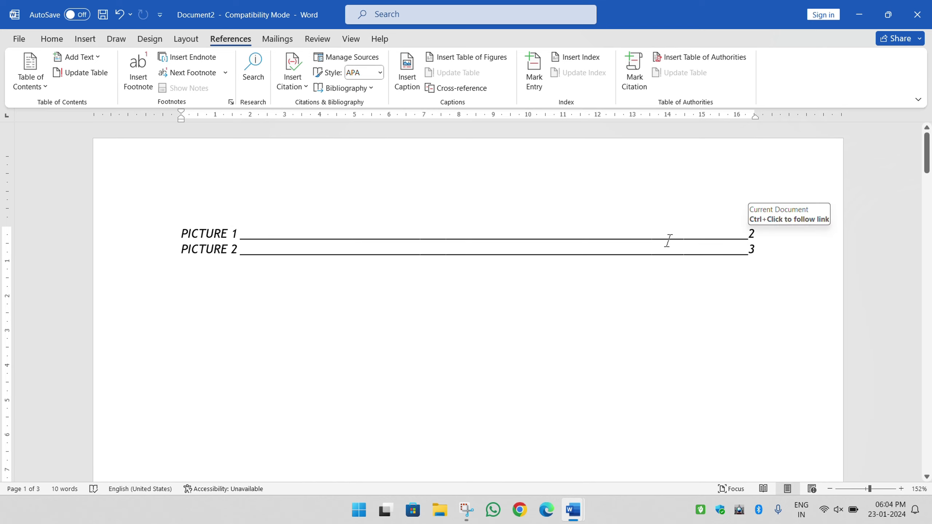
# - Add a page break right after the PICTURE 2 caption
pyautogui.keyDown('ctrl'); pyautogui.click(225, 257); pyautogui.keyUp('ctrl')
pyautogui.scroll(-1, 244, 269)
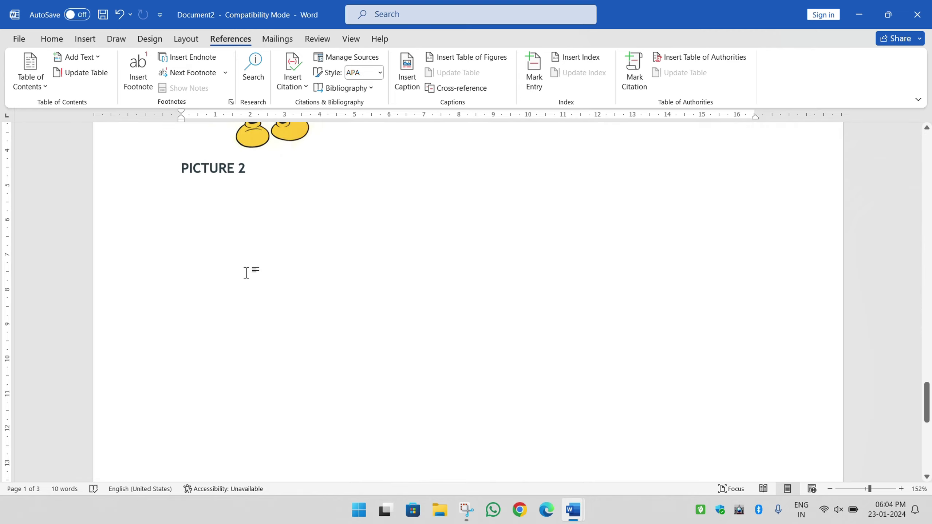
pyautogui.press('End')
pyautogui.hotkey('ctrl', 'Return')
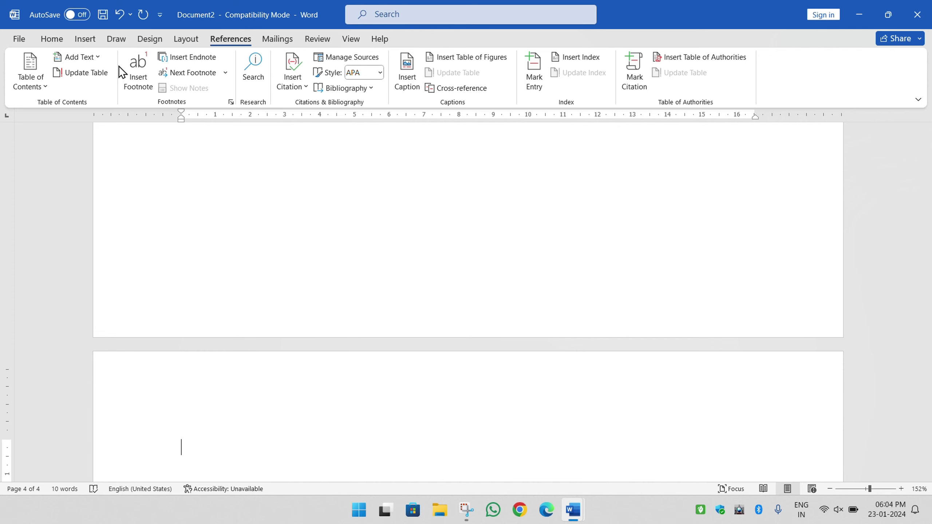
# - Insert the panda picture on the new page and shrink it to 6.38 × 5.75 cm
pyautogui.click(85, 39)
pyautogui.click(145, 86)
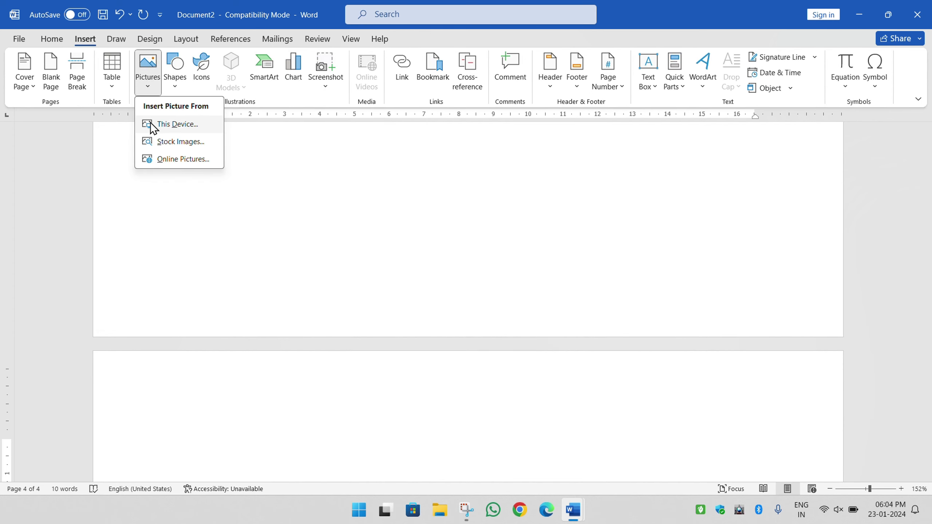
pyautogui.click(151, 124)
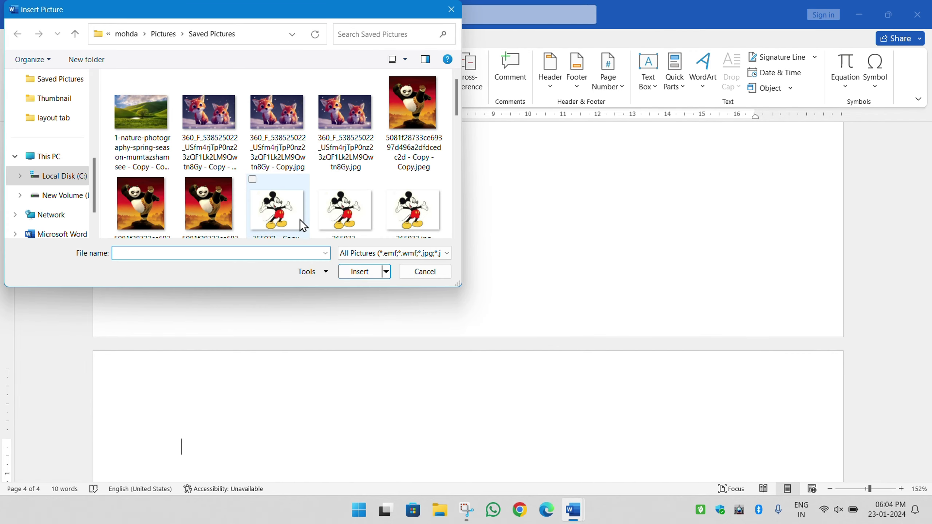
pyautogui.doubleClick(216, 220)
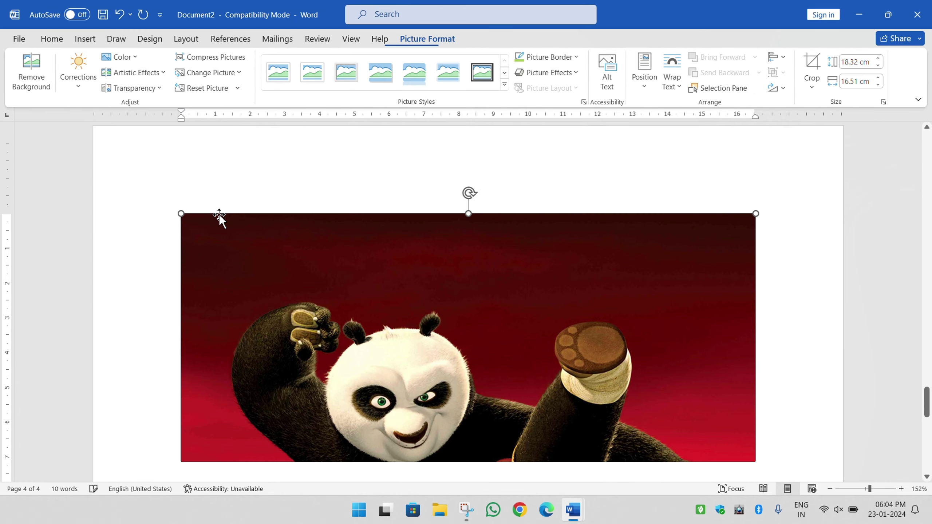
pyautogui.moveTo(182, 214); pyautogui.dragTo(357, 334)
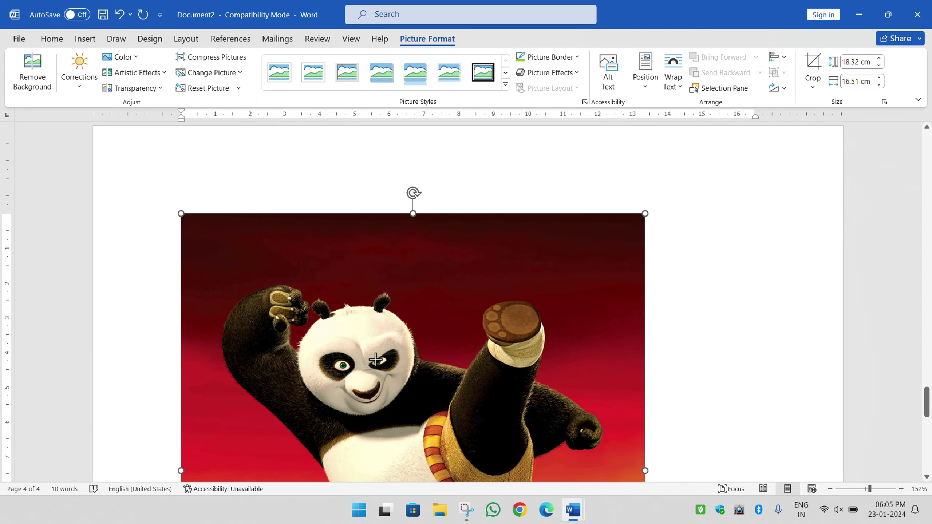
pyautogui.scroll(-2, 367, 294)
pyautogui.scroll(-2, 477, 364)
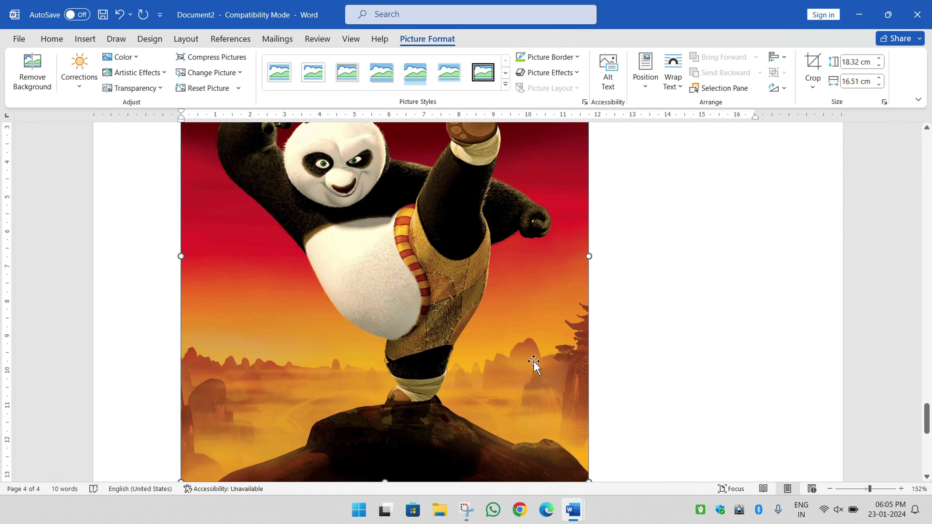
pyautogui.scroll(-2, 534, 364)
pyautogui.moveTo(589, 435)
pyautogui.mouseDown()
pyautogui.moveTo(416, 220)
pyautogui.moveTo(382, 201)
pyautogui.mouseUp()
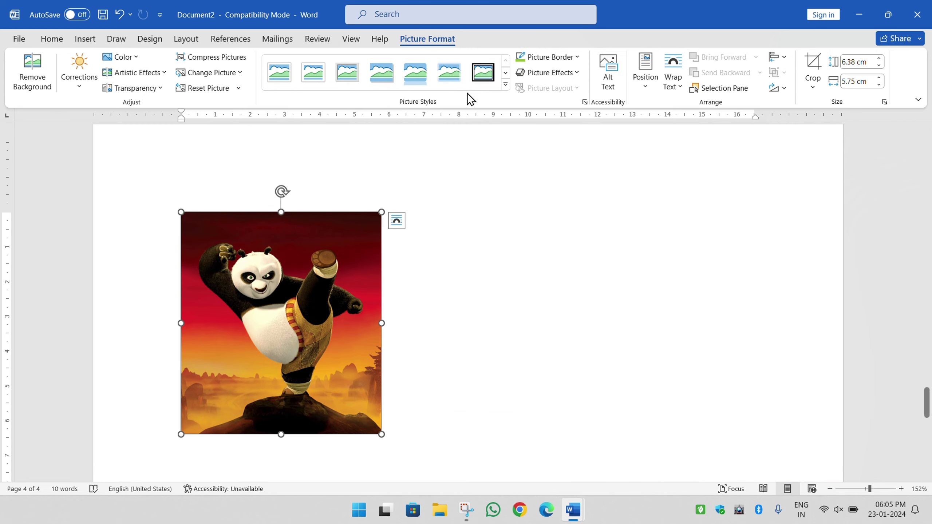
# - Caption the panda picture PICTURE 3
pyautogui.click(228, 39)
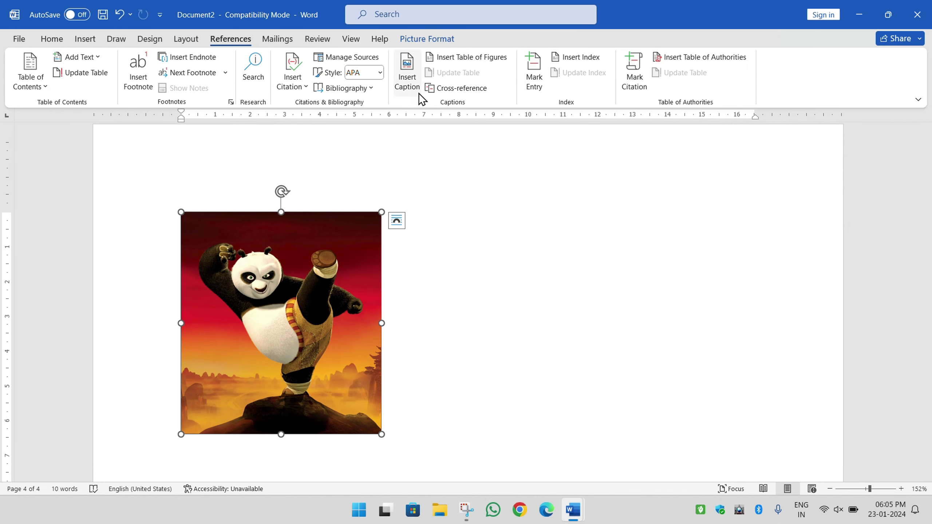
pyautogui.click(407, 73)
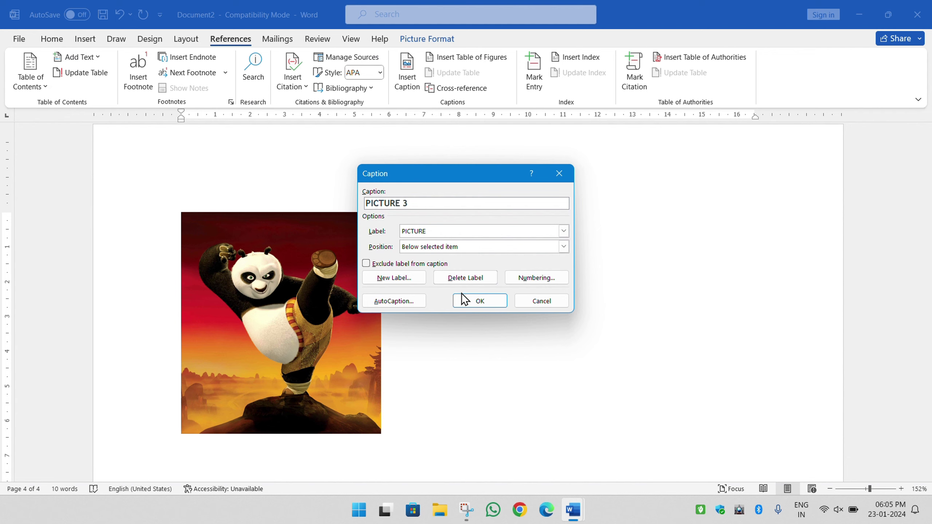
pyautogui.click(470, 301)
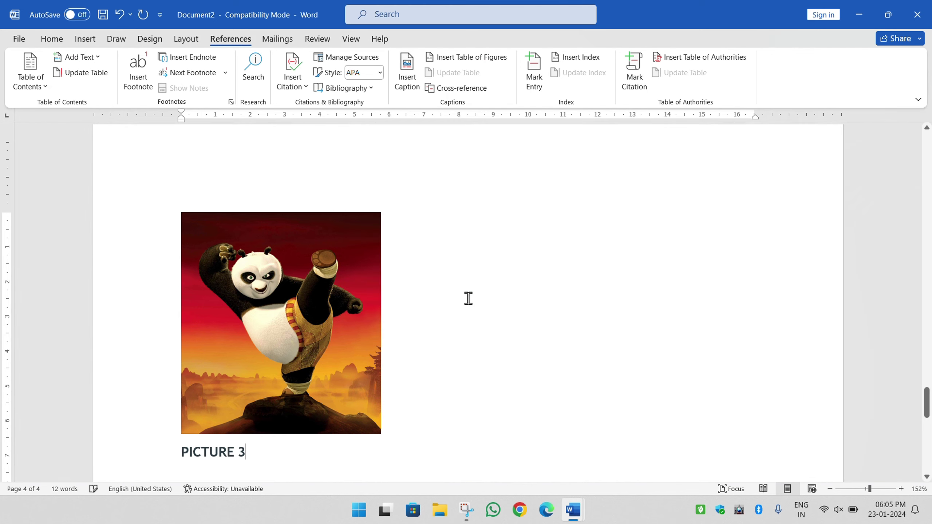
# - Update the entire table of figures to list PICTURE 3 on page 4, then jump to PICTURE 2
pyautogui.moveTo(928, 404); pyautogui.dragTo(928, 150)
pyautogui.click(353, 213)
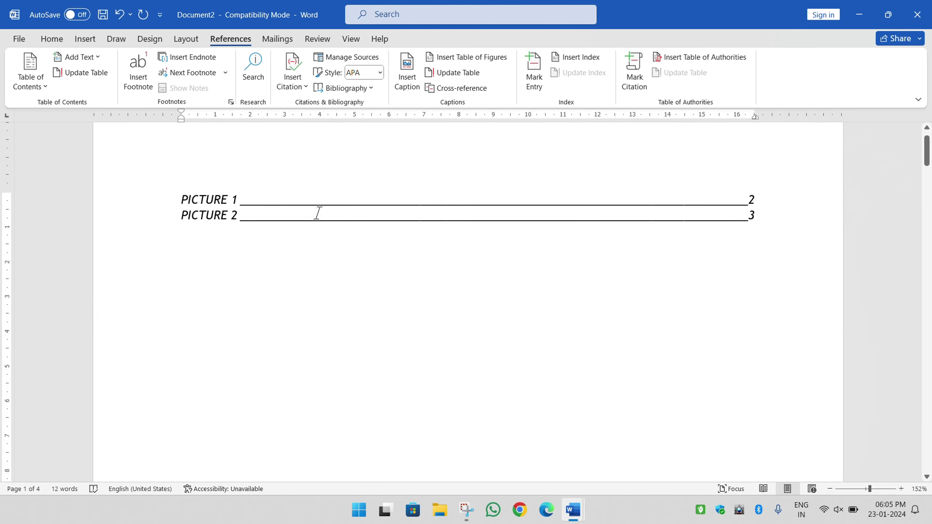
pyautogui.click(445, 70)
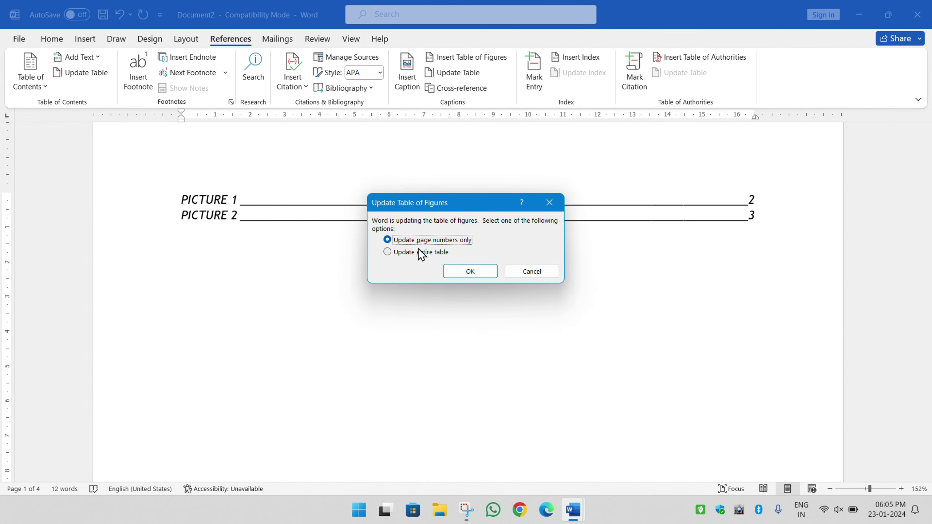
pyautogui.click(419, 250)
pyautogui.click(455, 268)
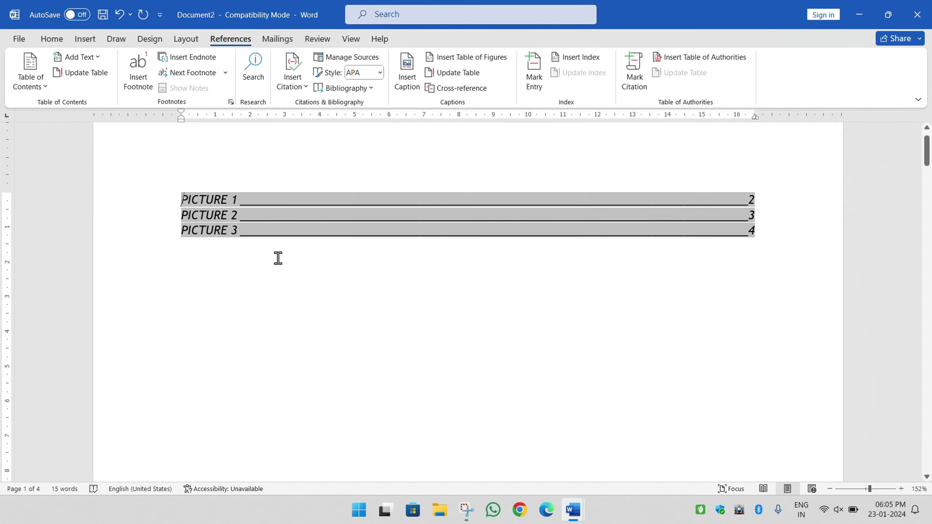
pyautogui.click(289, 270)
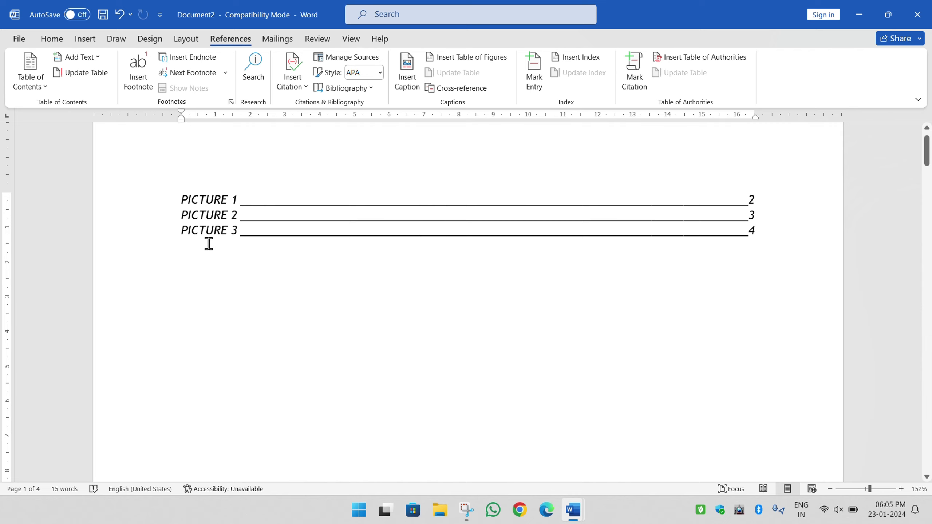
pyautogui.keyDown('ctrl'); pyautogui.click(212, 220); pyautogui.keyUp('ctrl')
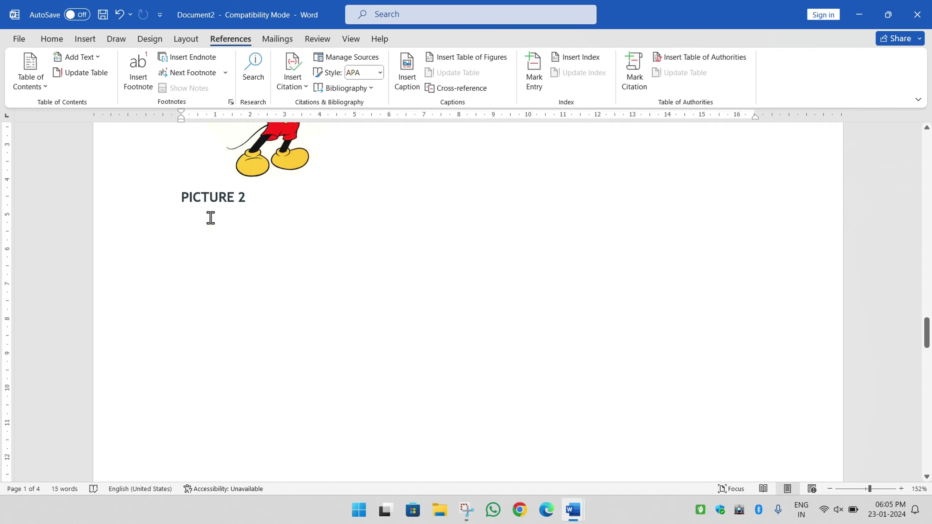
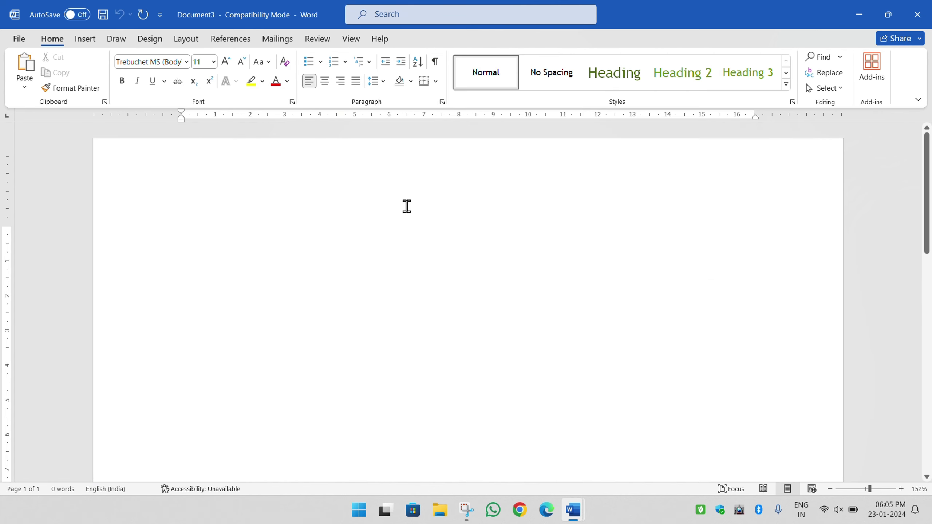
# - Type six first names on the References tab, each on its own line
pyautogui.click(218, 43)
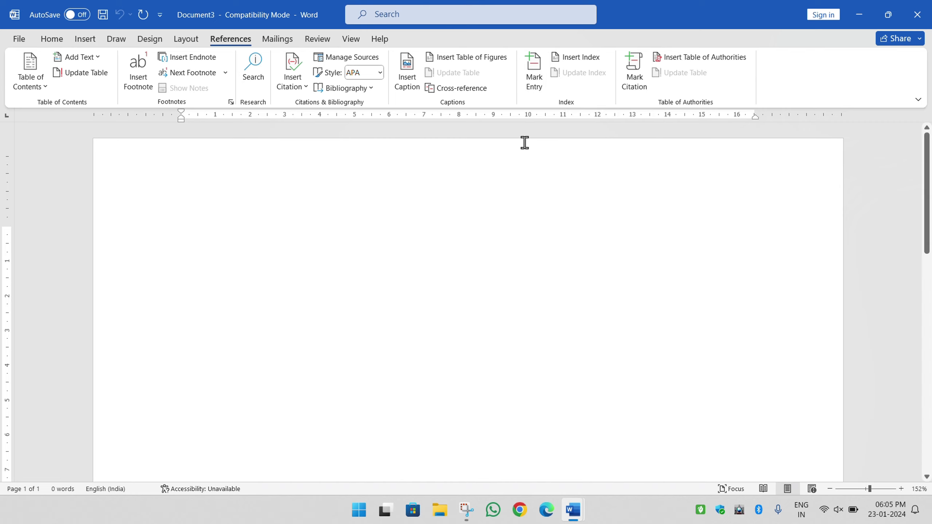
pyautogui.write('aami')
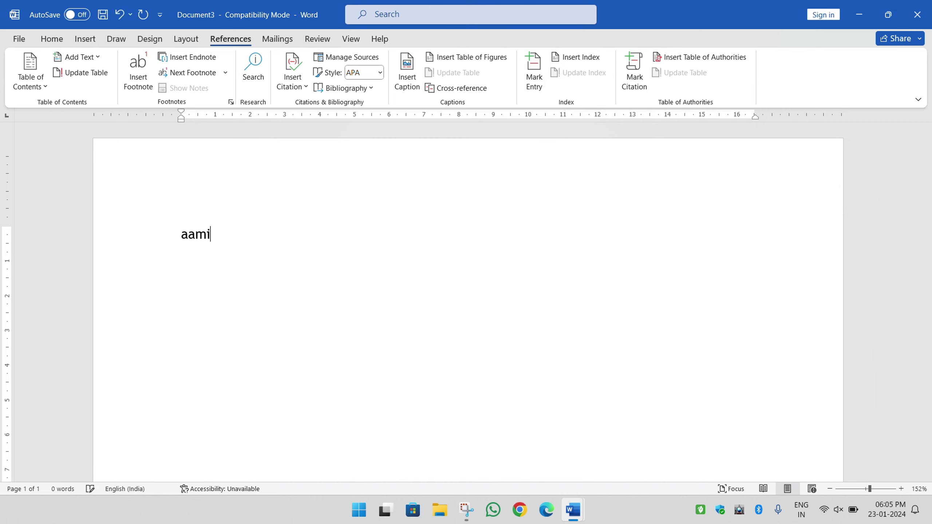
pyautogui.write('r')
pyautogui.press('Return')
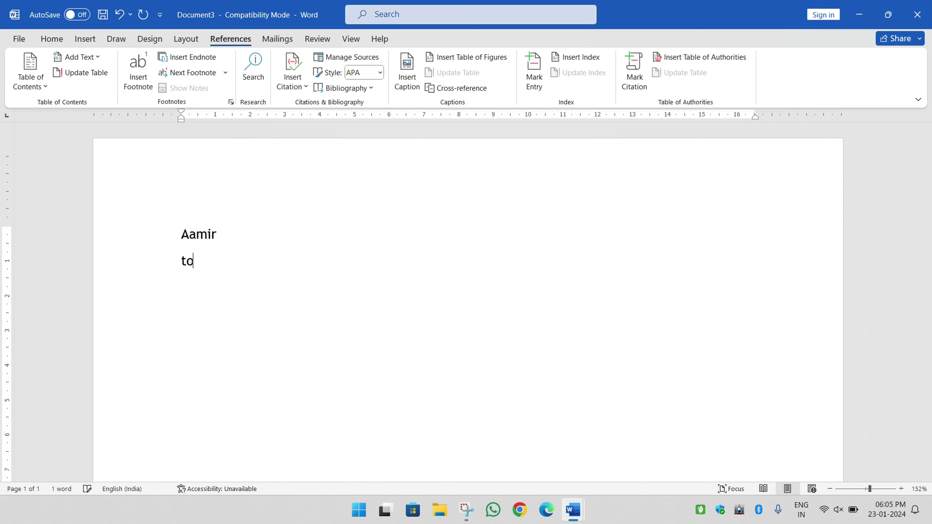
pyautogui.press('Return')
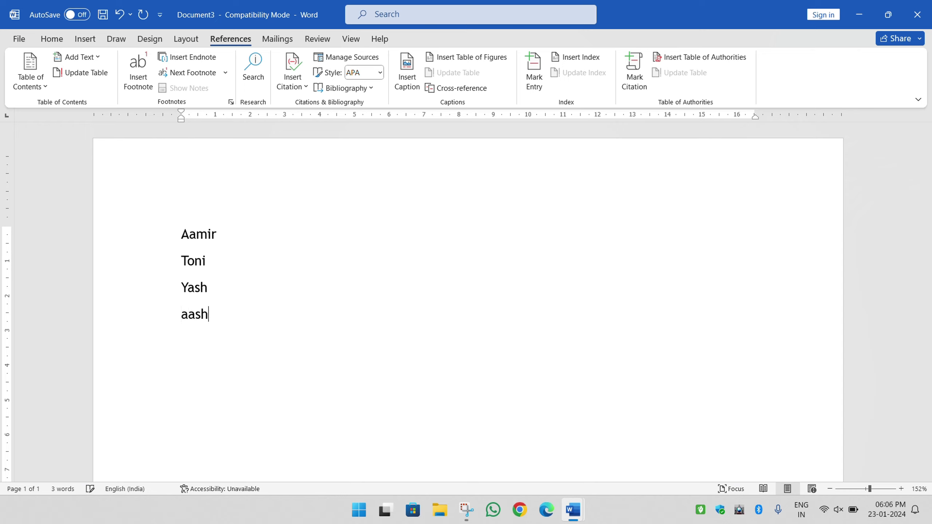
pyautogui.press('Return')
pyautogui.press('Return')
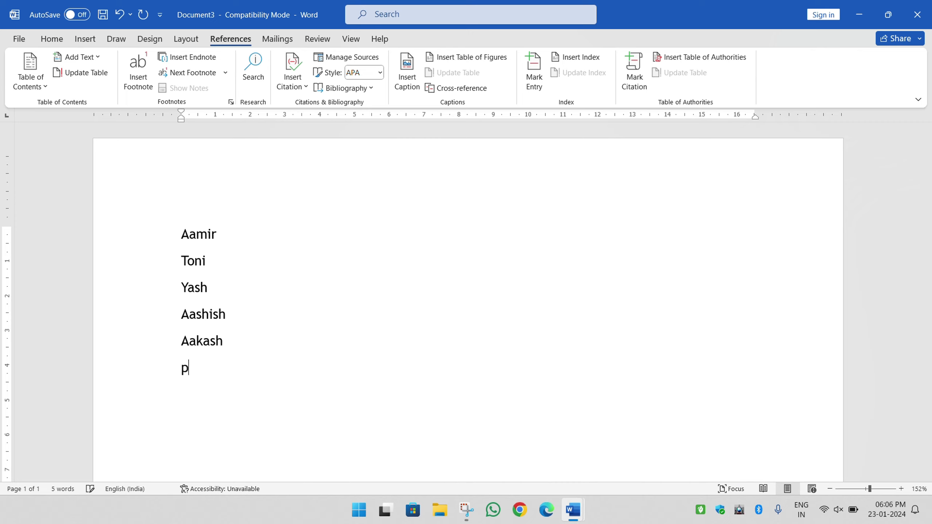
pyautogui.write('h')
pyautogui.press('Return')
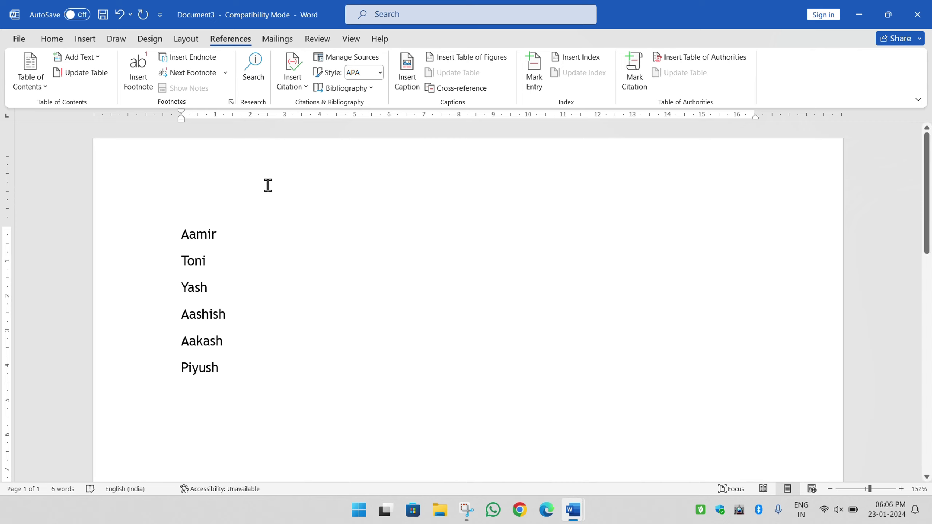
# - Mark the first three names in the list as index entries
pyautogui.click(166, 241)
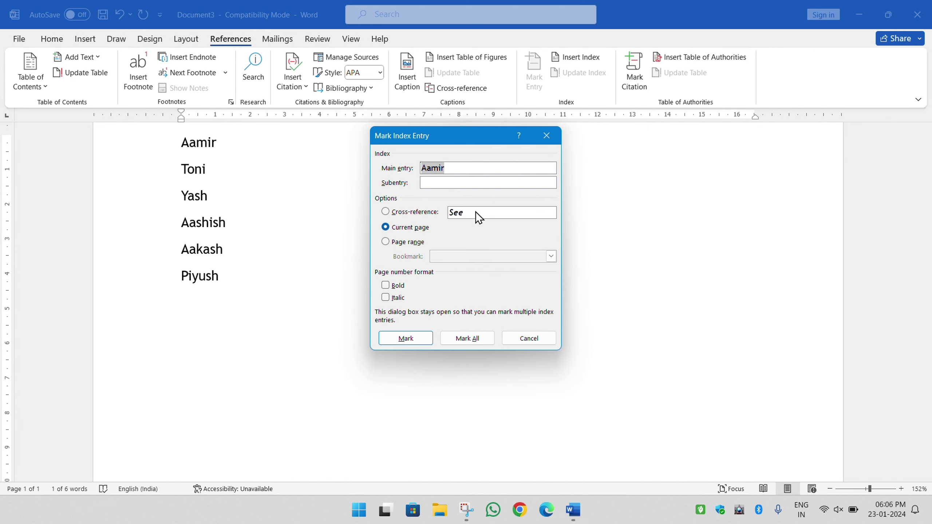
pyautogui.click(395, 338)
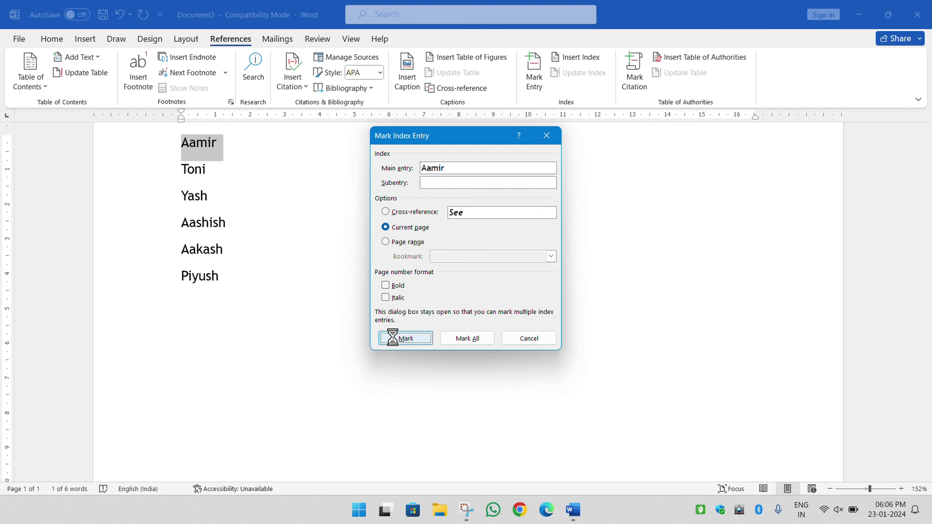
pyautogui.click(157, 174)
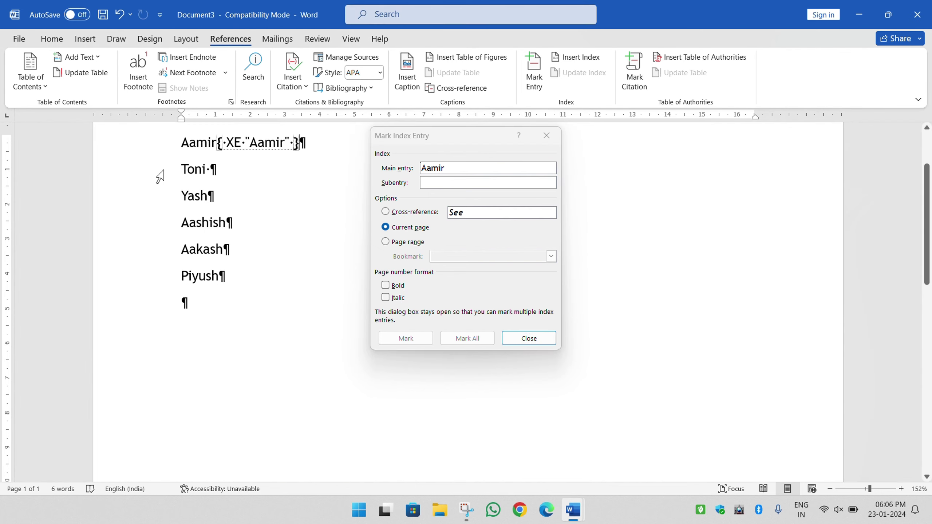
pyautogui.click(403, 319)
pyautogui.click(406, 337)
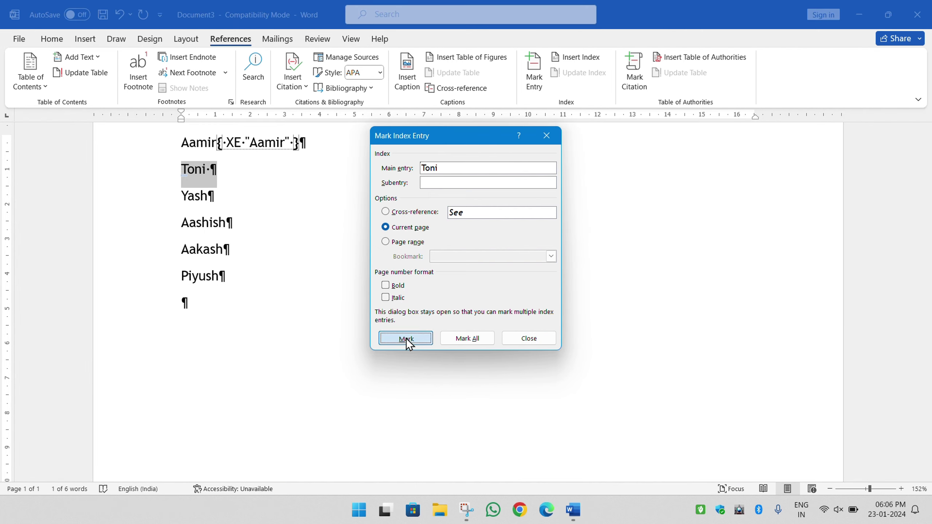
pyautogui.click(164, 173)
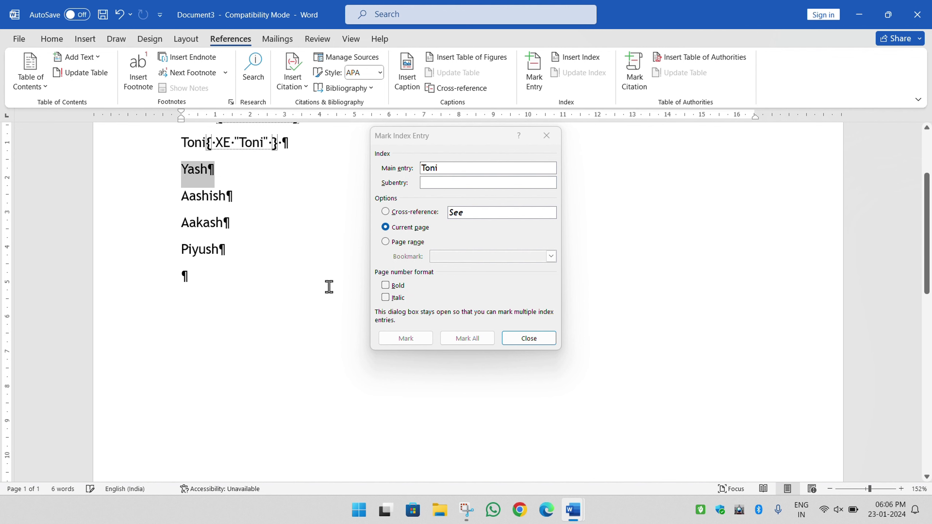
pyautogui.click(409, 323)
pyautogui.click(406, 338)
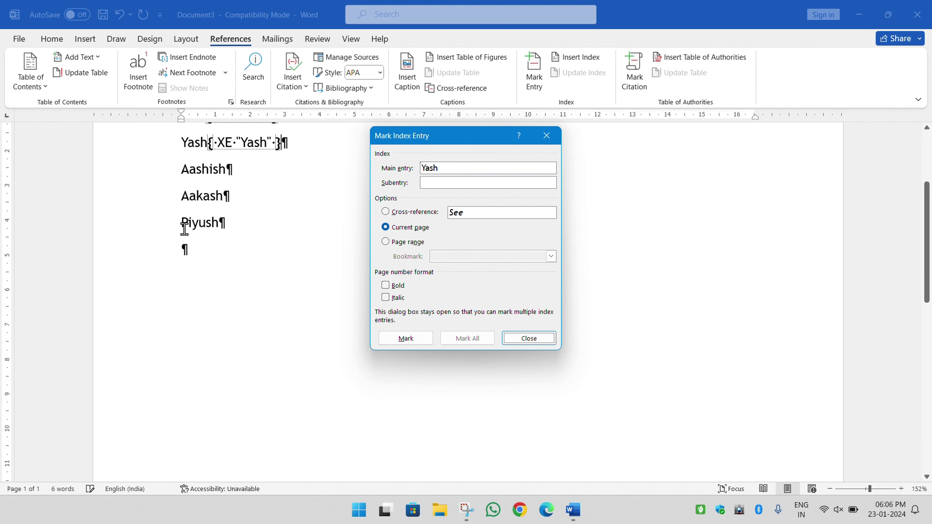
# - Mark the fourth, fifth and sixth names as index entries and close Mark Entry
pyautogui.click(154, 171)
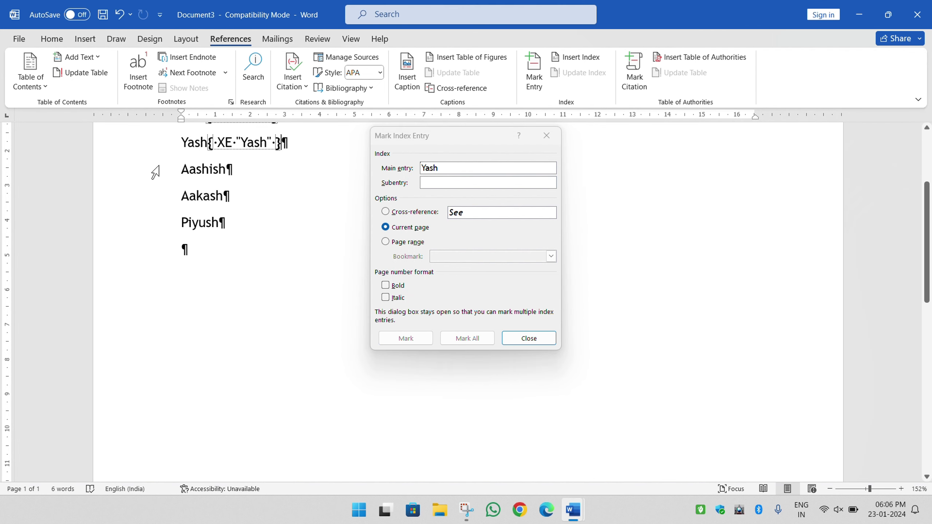
pyautogui.click(420, 322)
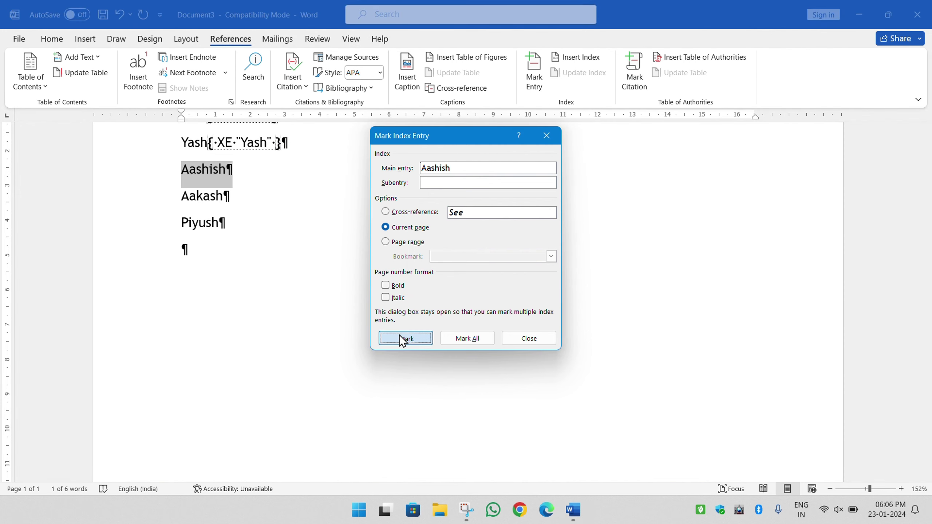
pyautogui.click(406, 338)
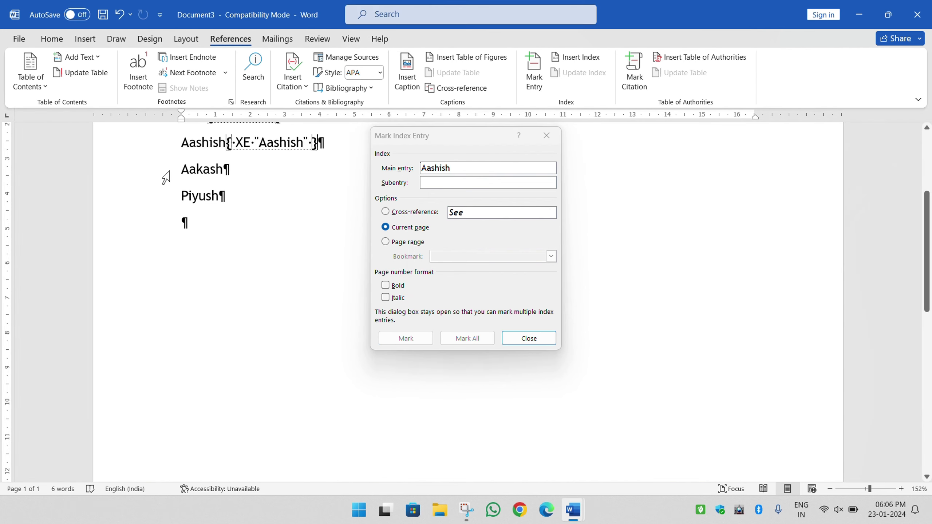
pyautogui.click(150, 173)
pyautogui.click(417, 323)
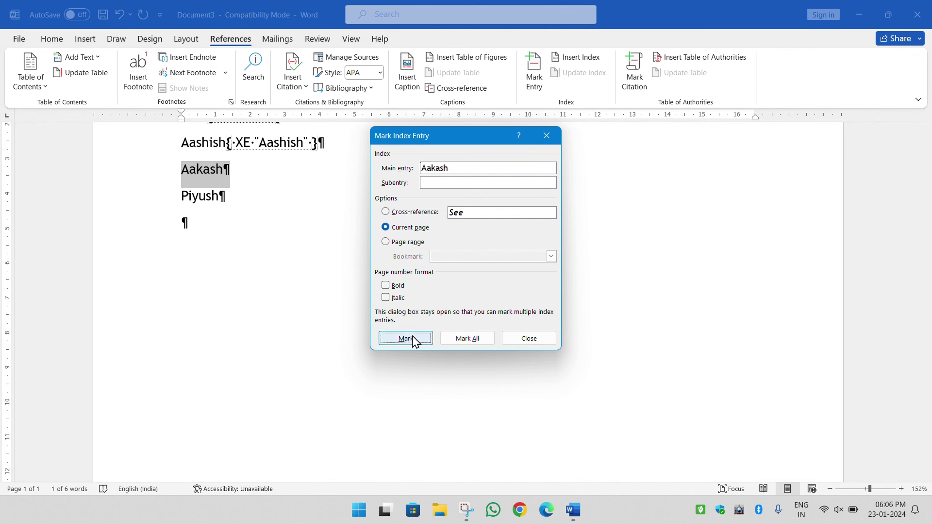
pyautogui.click(408, 338)
pyautogui.click(148, 173)
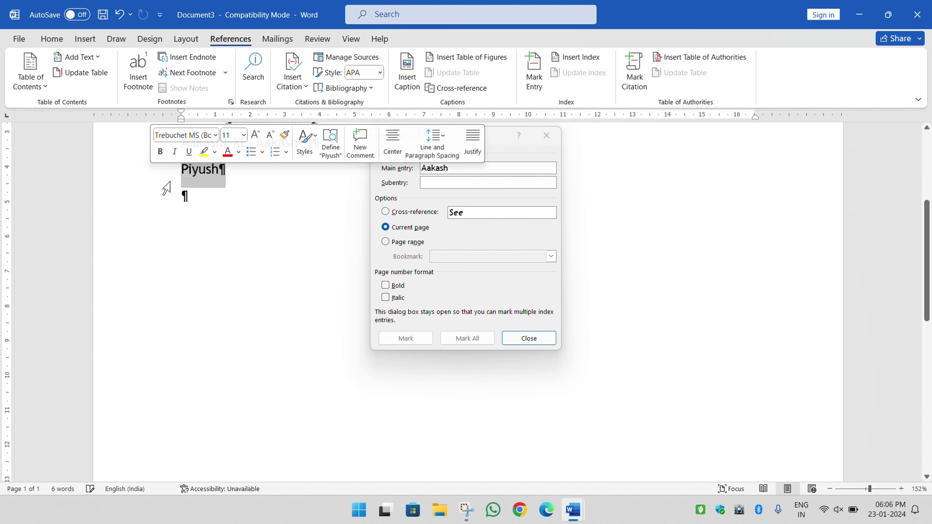
pyautogui.click(400, 317)
pyautogui.click(408, 338)
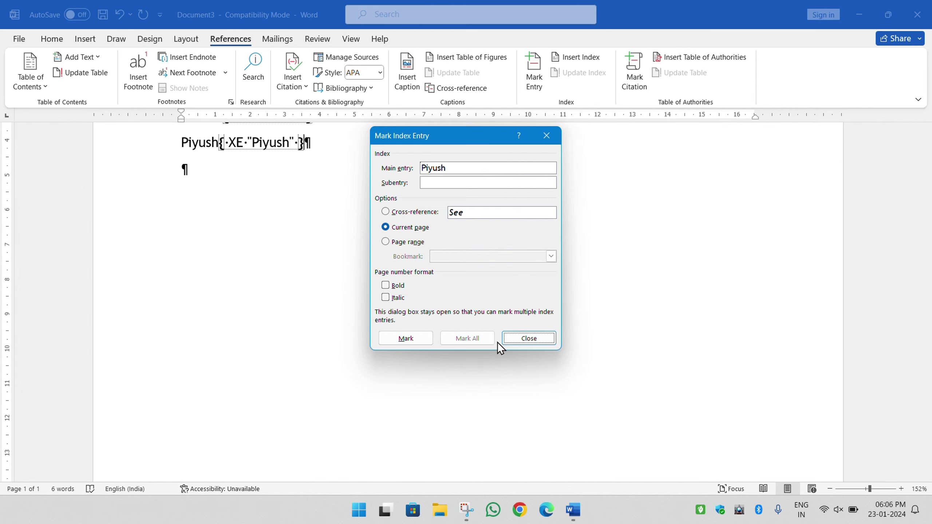
pyautogui.click(515, 339)
pyautogui.scroll(5, 312, 329)
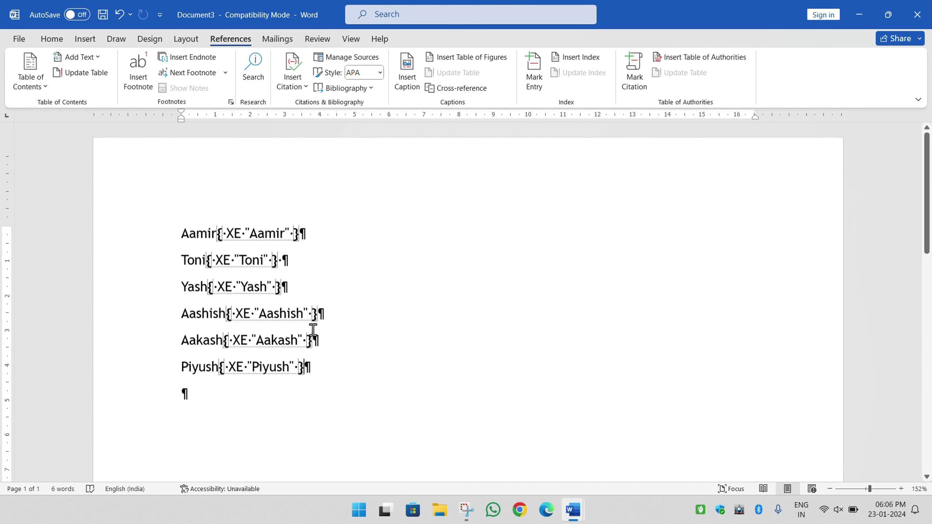
# - Insert a page break so the name list moves to page two
pyautogui.hotkey('ctrl', 'Return')
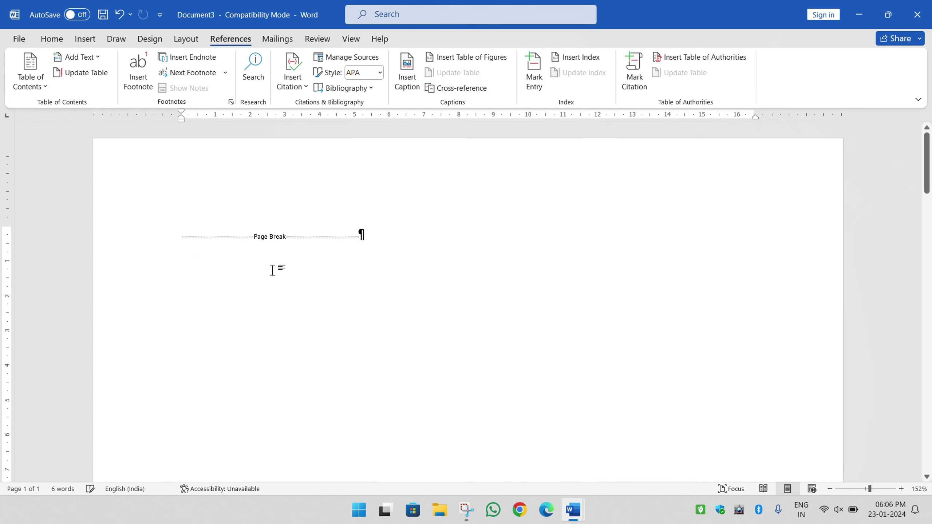
pyautogui.scroll(3, 271, 269)
pyautogui.scroll(5, 271, 268)
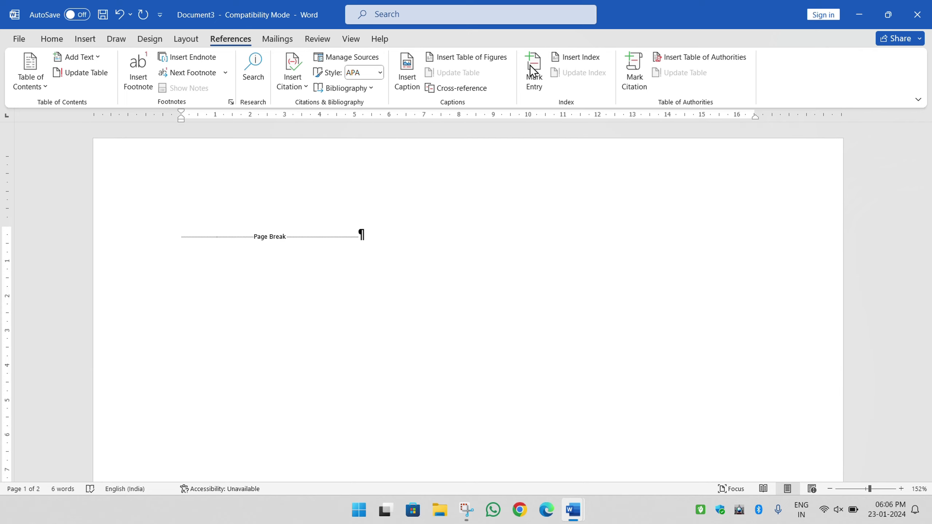
# - Insert an index on page one using the Fancy format
pyautogui.click(566, 60)
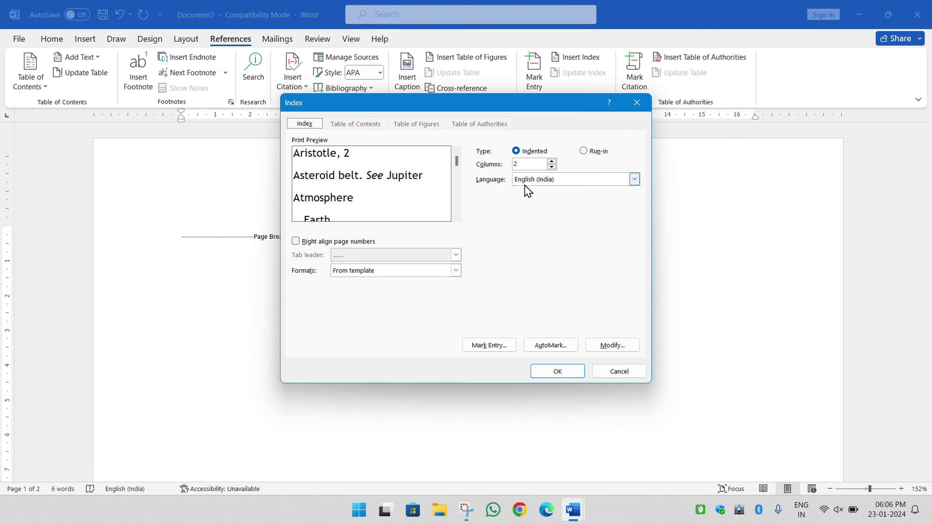
pyautogui.click(402, 271)
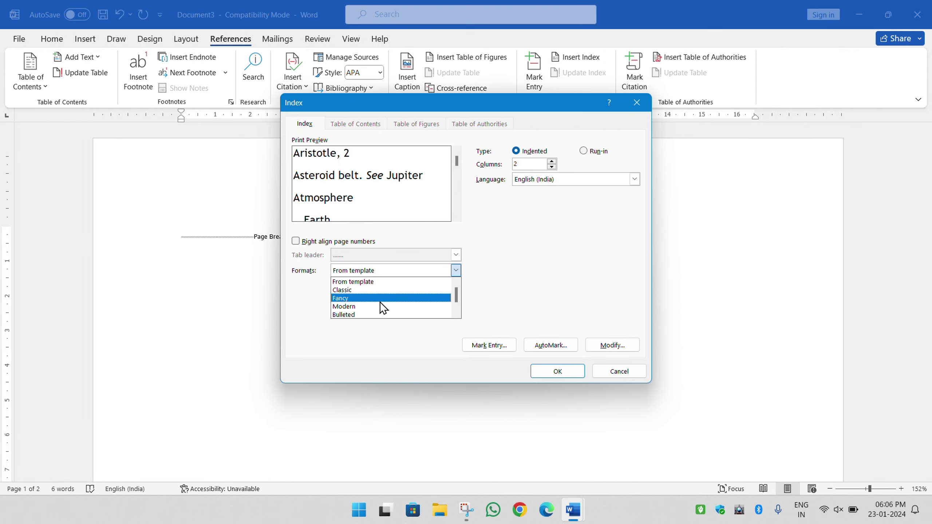
pyautogui.click(380, 298)
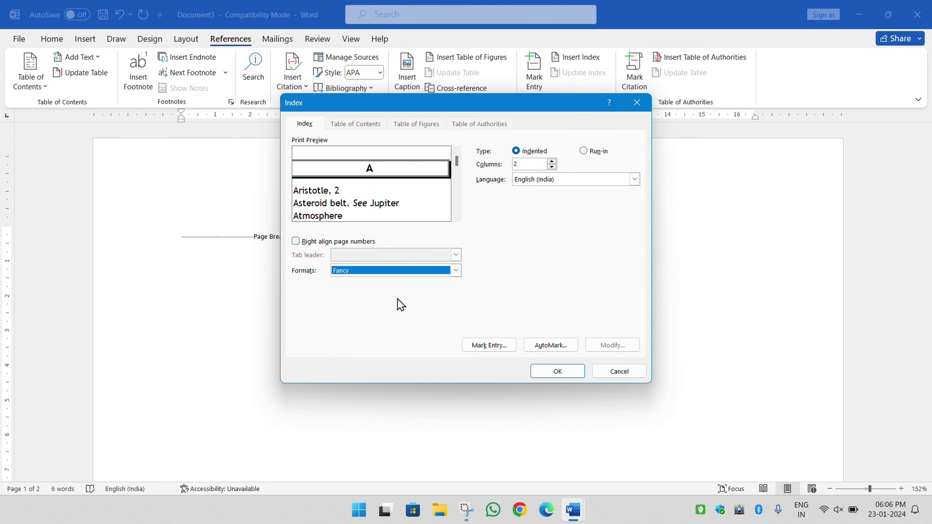
pyautogui.click(541, 373)
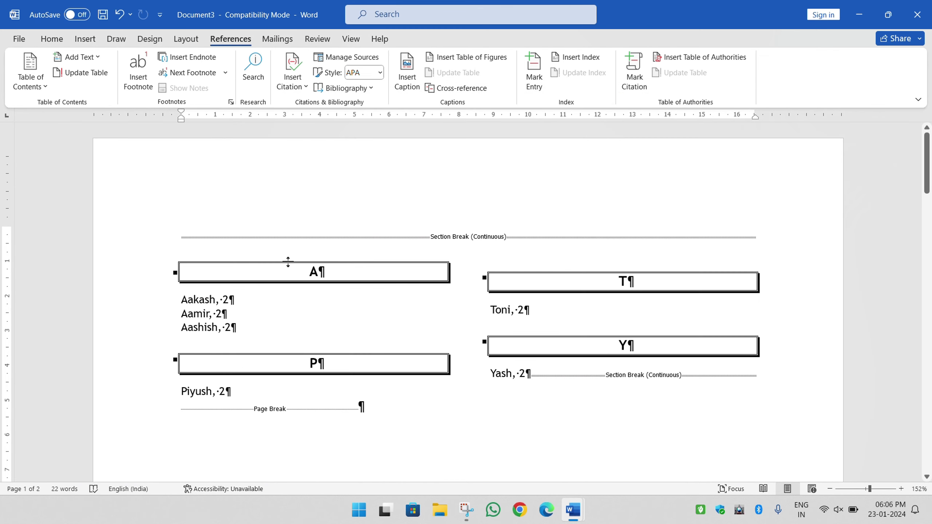
# - Type a seventh name on the empty line below the list
pyautogui.scroll(-3, 395, 324)
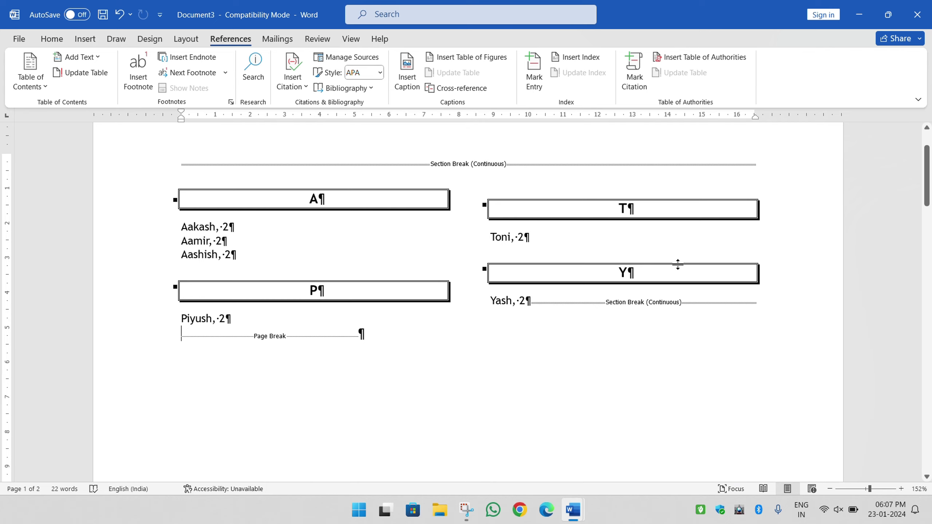
pyautogui.scroll(-1, 578, 356)
pyautogui.scroll(-4, 579, 355)
pyautogui.scroll(-5, 564, 386)
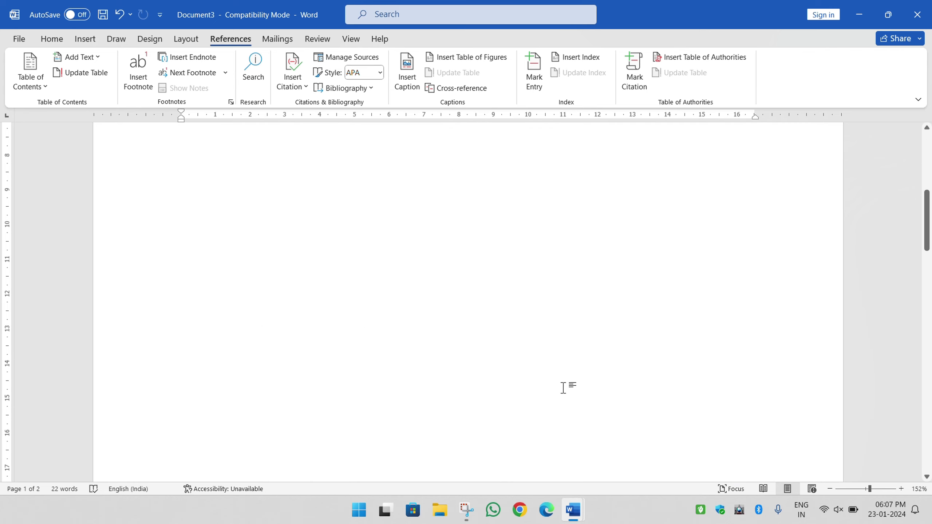
pyautogui.scroll(-5, 563, 387)
pyautogui.scroll(-5, 563, 387)
pyautogui.scroll(-6, 561, 397)
pyautogui.scroll(-5, 560, 401)
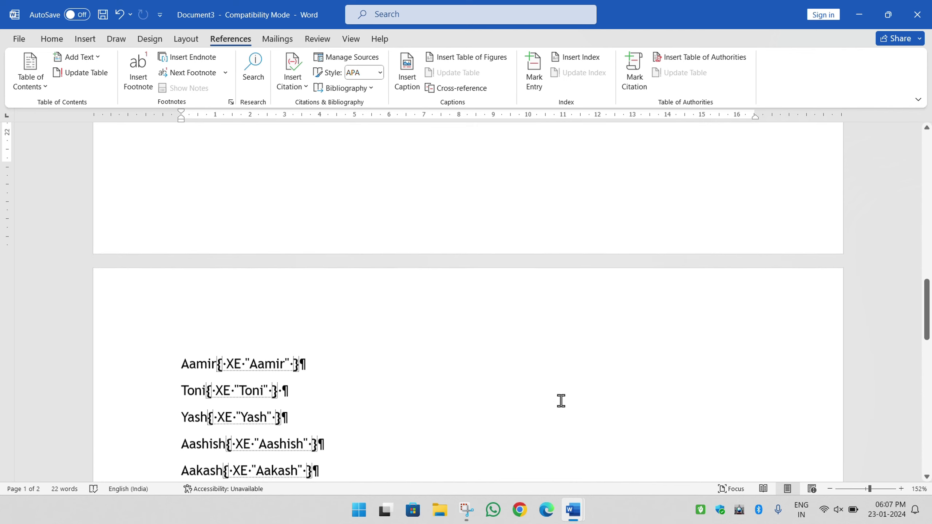
pyautogui.scroll(-2, 558, 401)
pyautogui.scroll(-5, 550, 400)
pyautogui.click(214, 372)
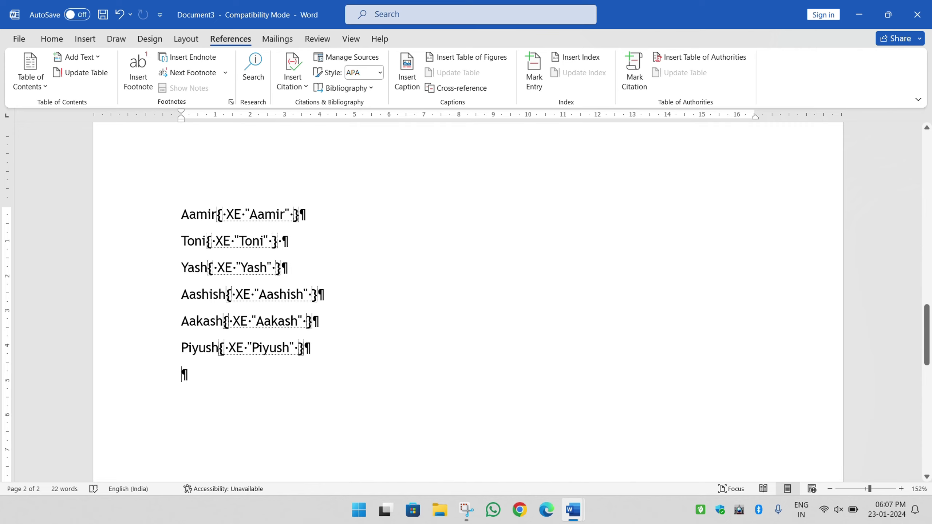
pyautogui.write('yashrak')
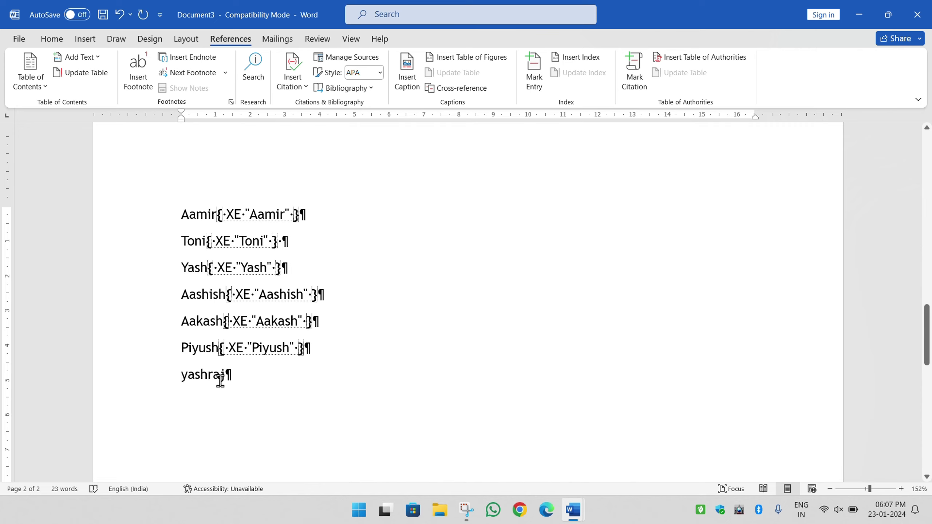
# - Mark the new seventh name as an index entry and close Mark Entry
pyautogui.click(146, 384)
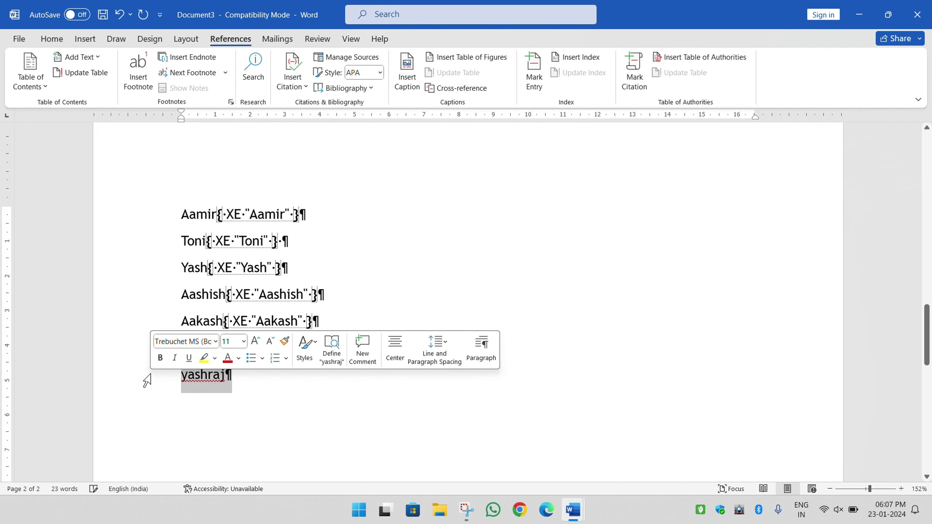
pyautogui.click(525, 66)
pyautogui.click(405, 338)
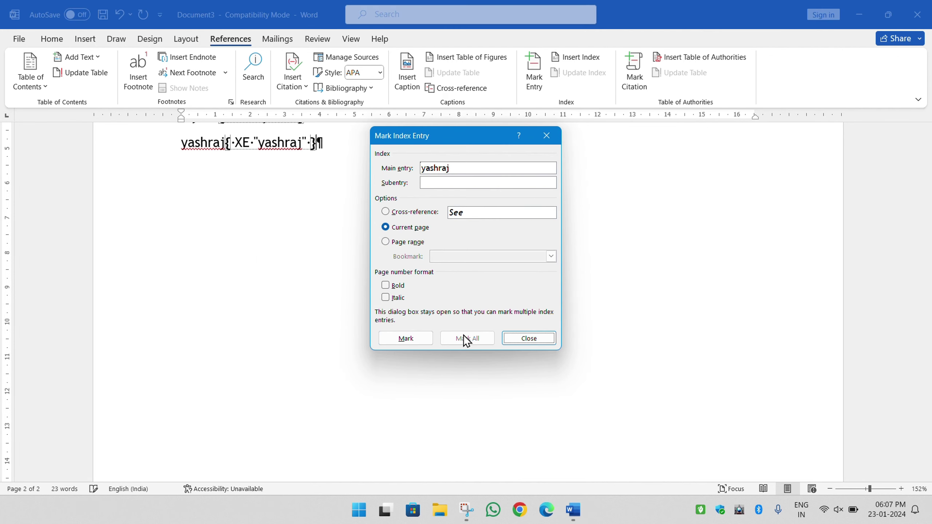
pyautogui.click(528, 338)
pyautogui.scroll(5, 734, 257)
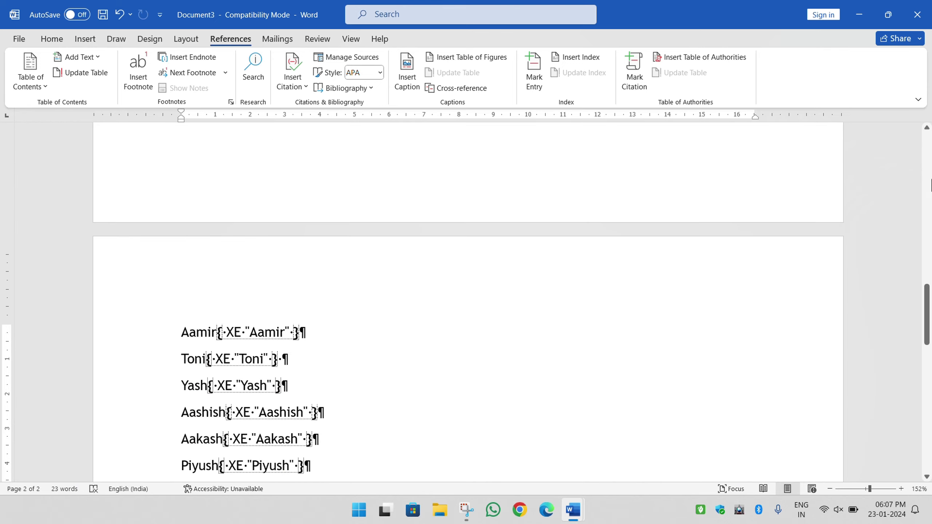
pyautogui.scroll(10, 588, 294)
pyautogui.scroll(5, 544, 321)
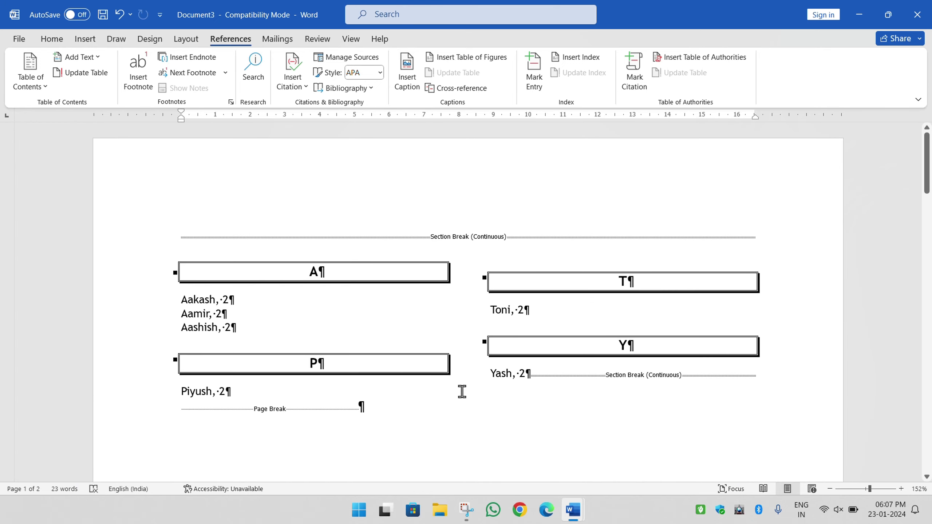
# - Update the index so the seventh name appears under Y, then create a new blank document
pyautogui.click(575, 370)
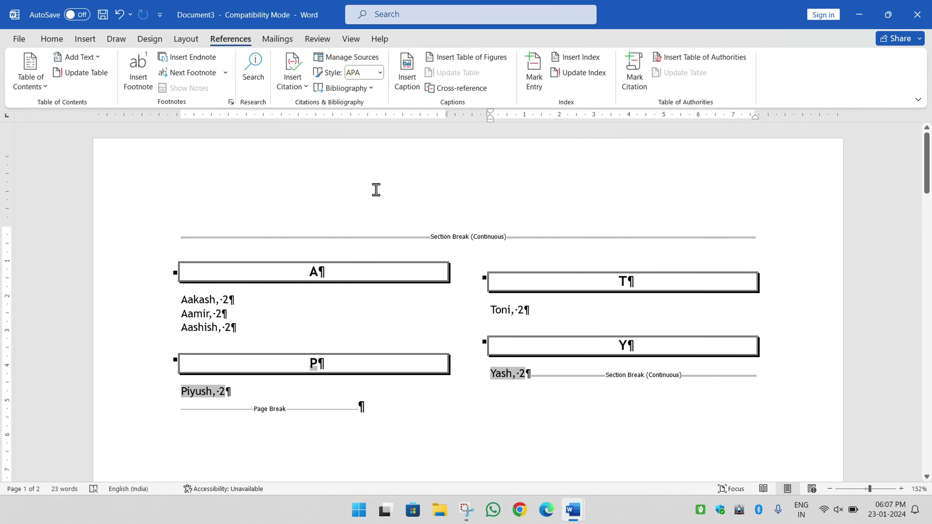
pyautogui.click(576, 69)
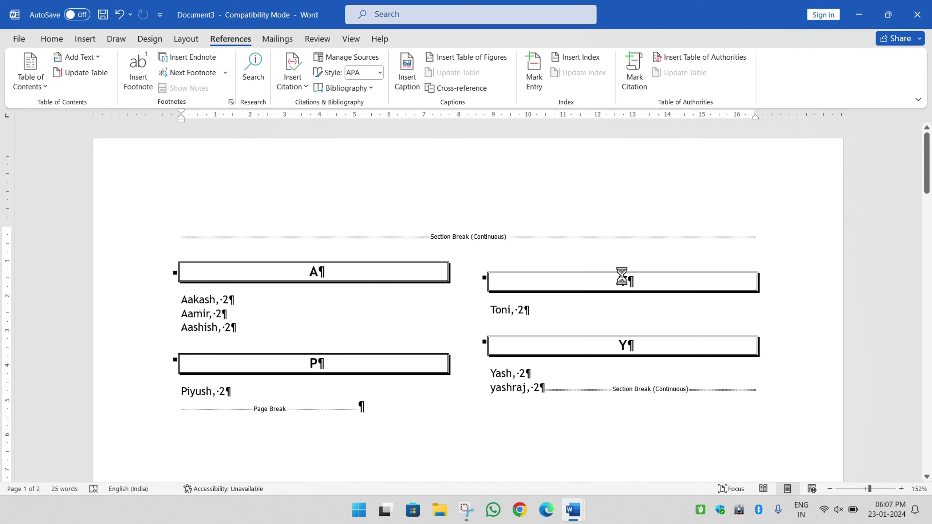
pyautogui.hotkey('ctrl', 'n')
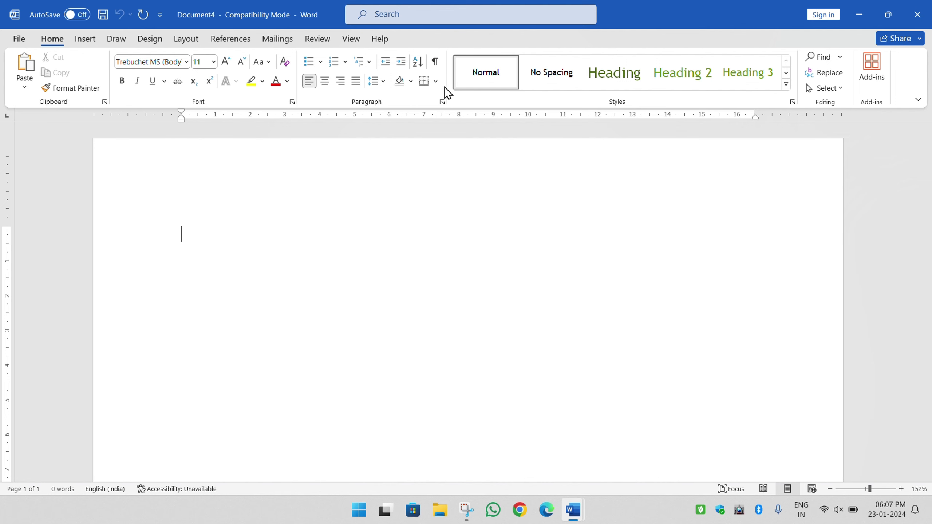
pyautogui.moveTo(572, 510)
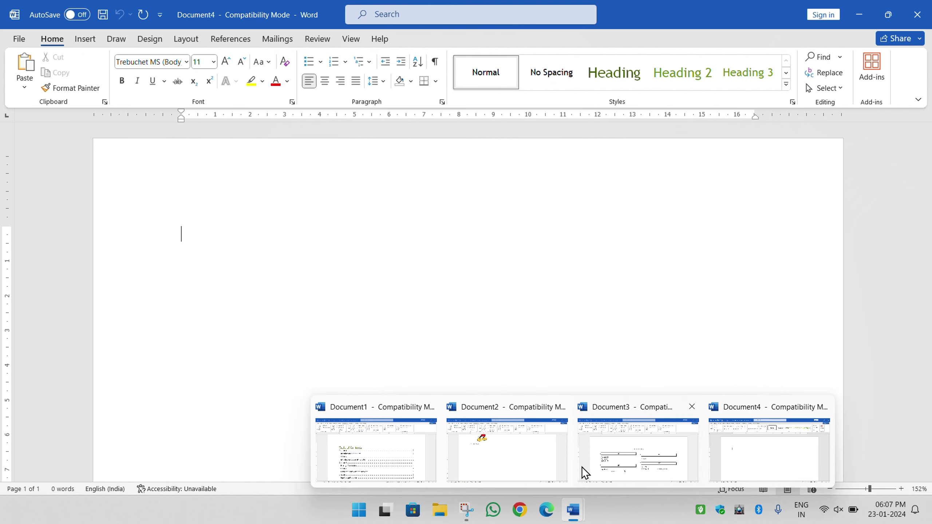
# - Copy all seven names from Document3 and paste them into Document4
pyautogui.click(648, 435)
pyautogui.scroll(-2, 361, 352)
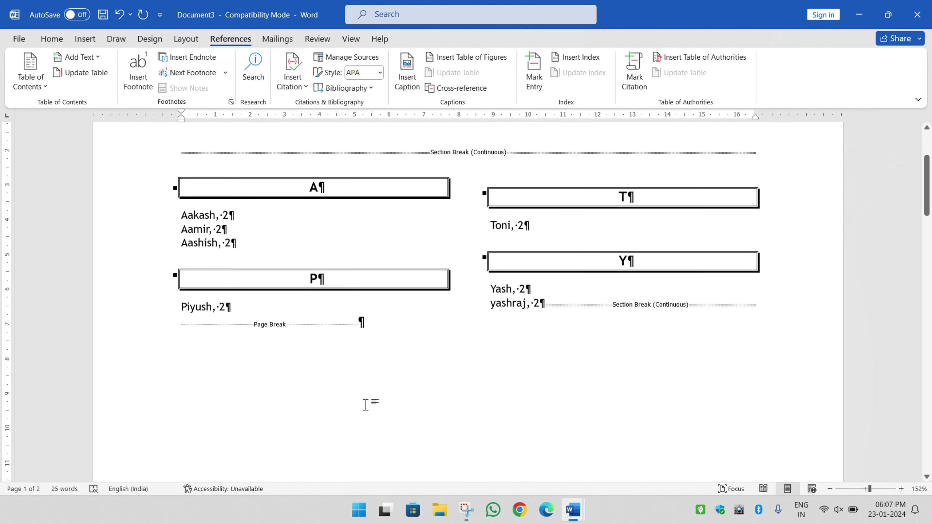
pyautogui.scroll(-3, 365, 396)
pyautogui.scroll(-3, 362, 383)
pyautogui.scroll(-3, 362, 378)
pyautogui.scroll(-2, 361, 377)
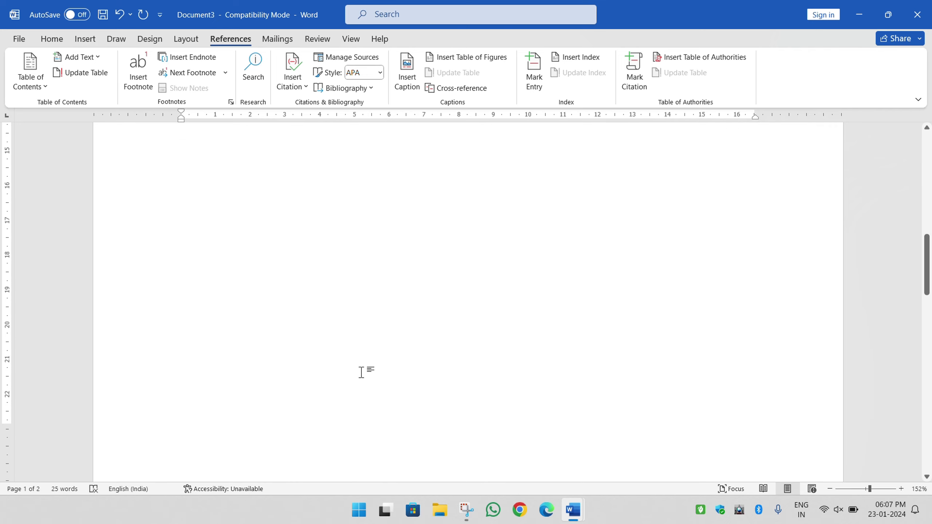
pyautogui.scroll(-2, 363, 373)
pyautogui.scroll(-2, 362, 370)
pyautogui.scroll(-2, 360, 369)
pyautogui.scroll(-1, 352, 400)
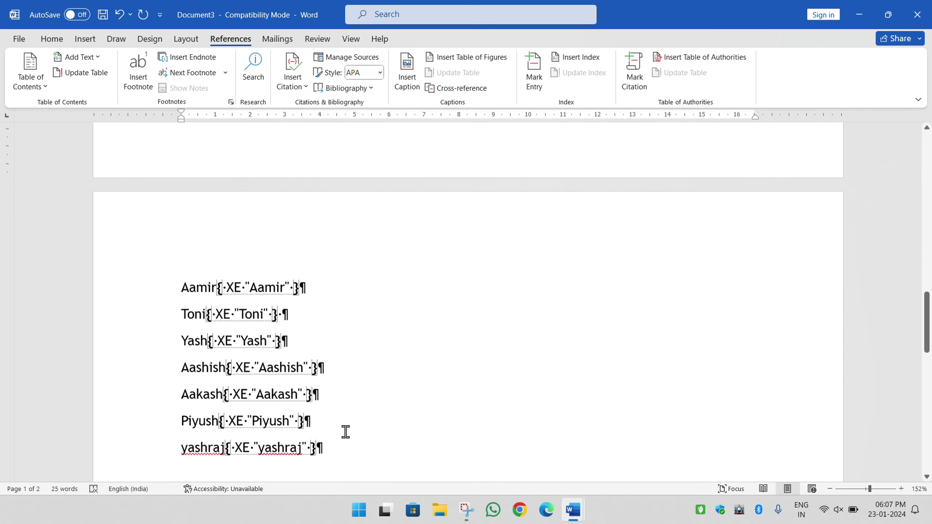
pyautogui.scroll(-1, 347, 426)
pyautogui.moveTo(349, 421); pyautogui.dragTo(190, 255)
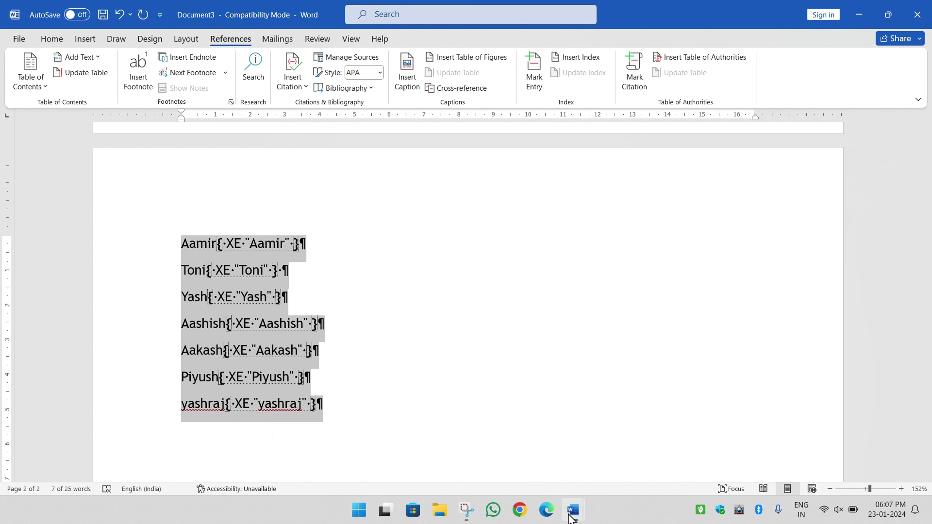
pyautogui.moveTo(572, 510)
pyautogui.click(660, 453)
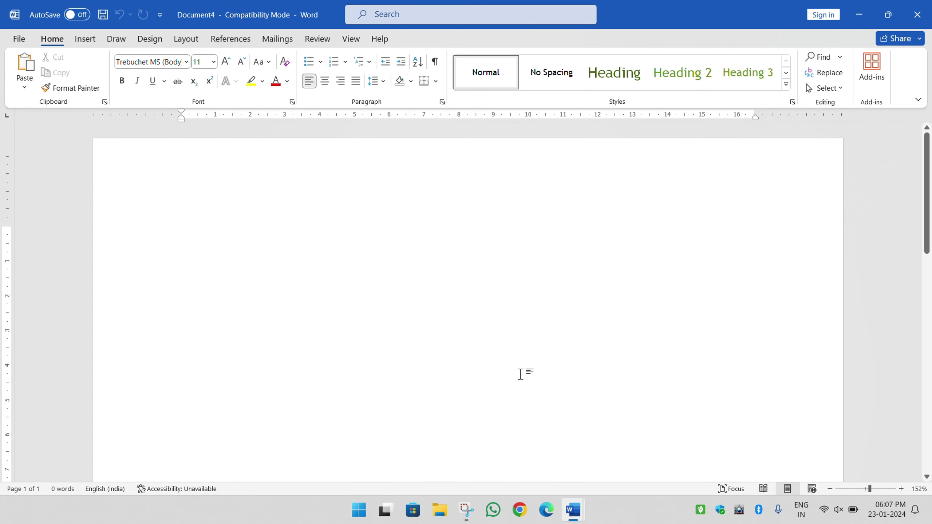
pyautogui.write('Aamir Toni Yash Aashish Aakash Piyush yashraj')
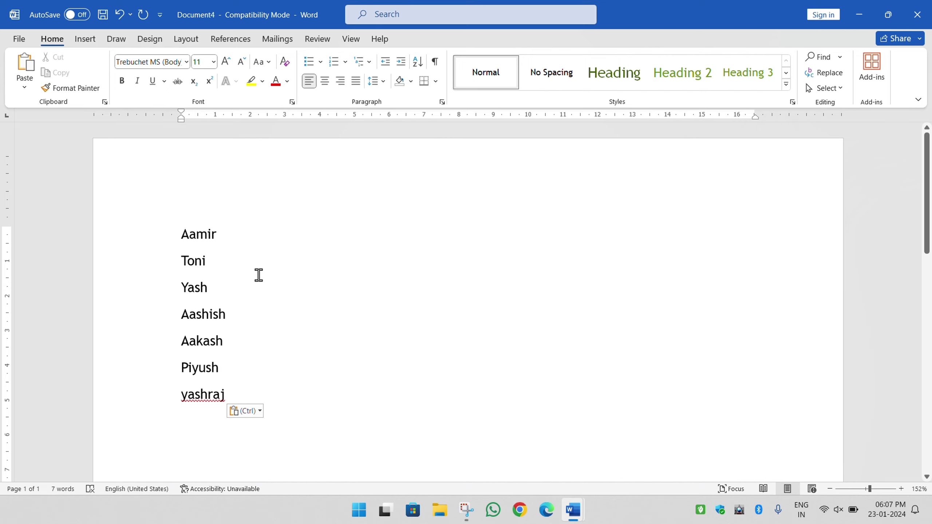
# - Insert a page break at the top of Document4 so the names start on page two
pyautogui.hotkey('ctrl', 'Home')
pyautogui.hotkey('ctrl', 'Return')
pyautogui.scroll(-2, 258, 274)
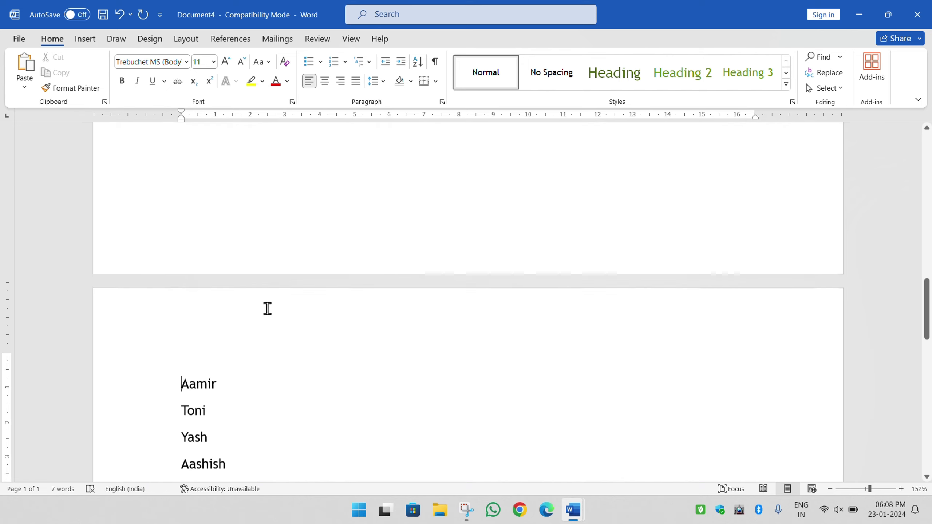
pyautogui.scroll(-2, 267, 308)
pyautogui.scroll(-1, 212, 289)
pyautogui.scroll(-1, 150, 301)
# - Open Mark Citation for the first name with Statutes as its category
pyautogui.click(153, 250)
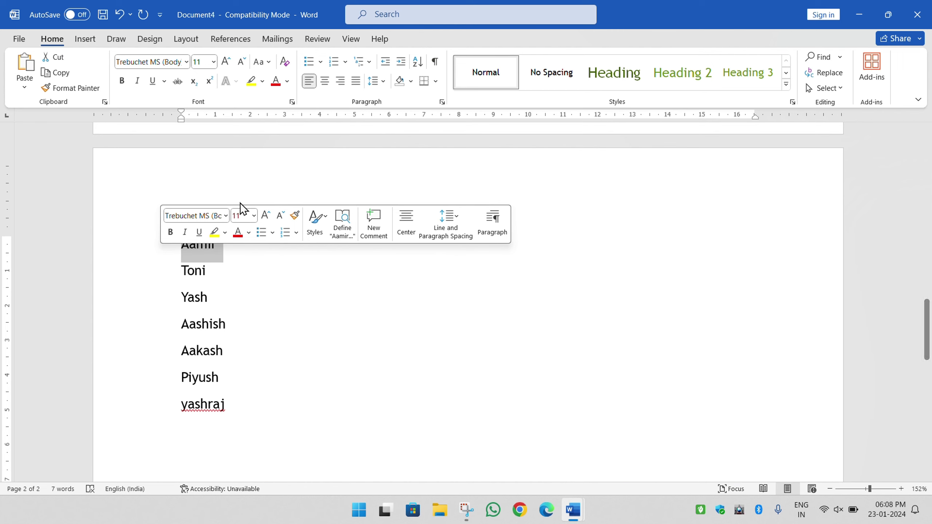
pyautogui.click(250, 42)
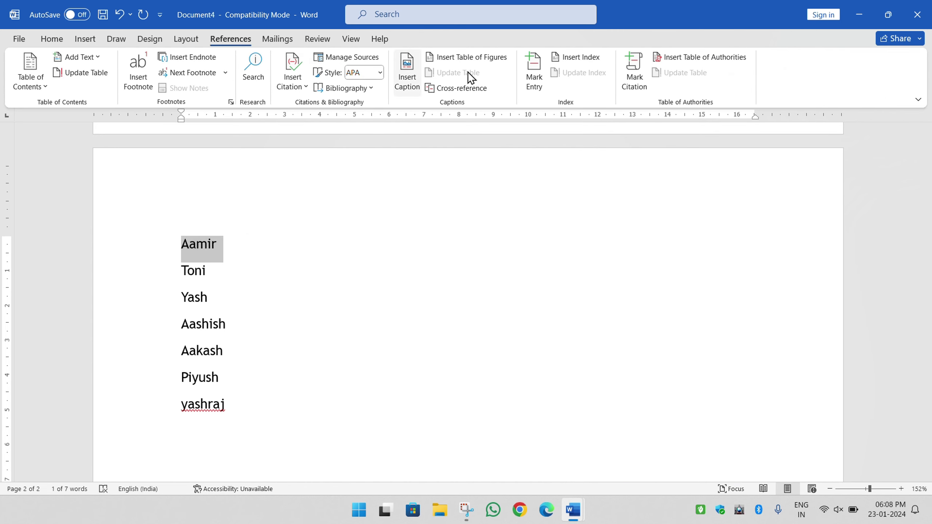
pyautogui.click(648, 71)
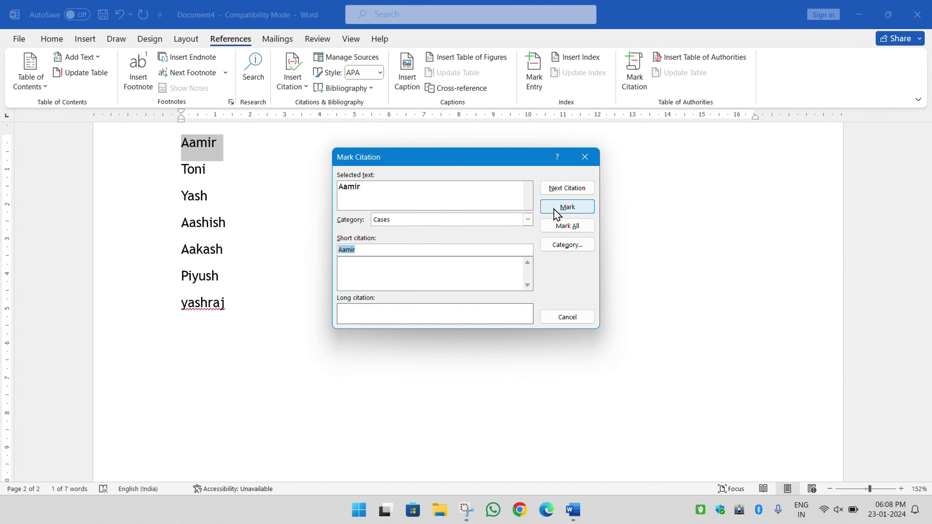
pyautogui.click(508, 224)
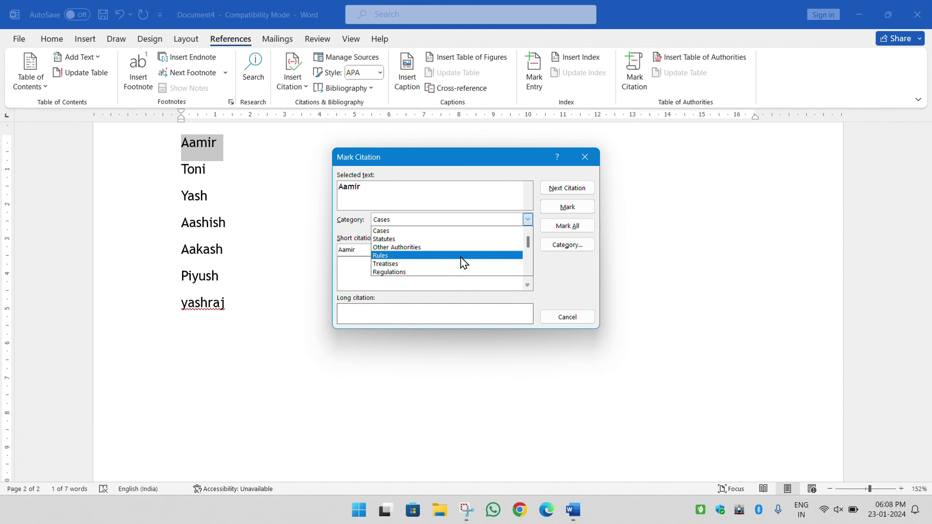
pyautogui.click(444, 239)
pyautogui.click(444, 240)
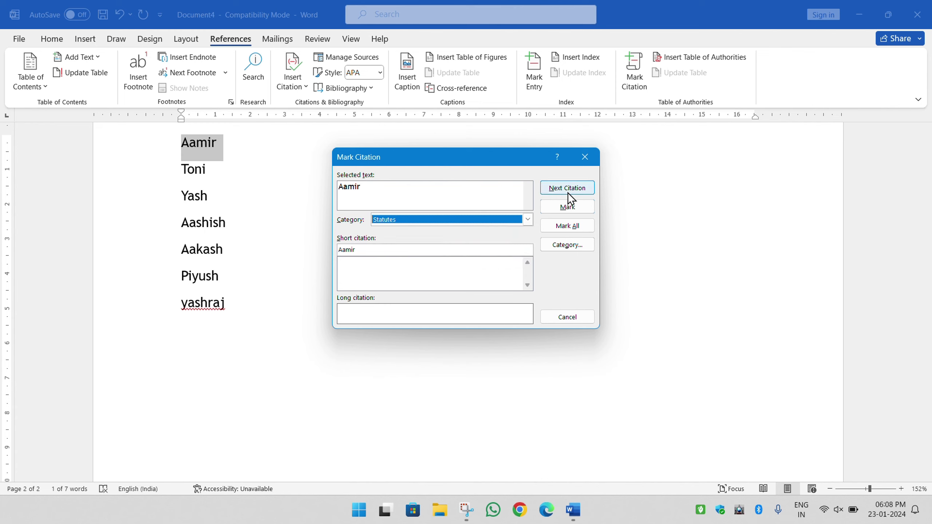
# - Rename the Statutes citation category to mkt
pyautogui.click(565, 246)
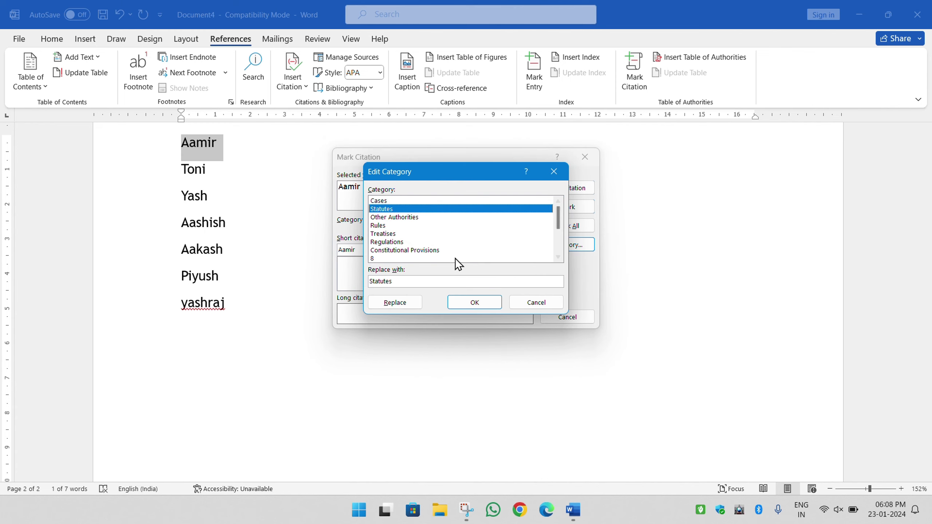
pyautogui.moveTo(402, 279); pyautogui.dragTo(318, 299)
pyautogui.write('c')
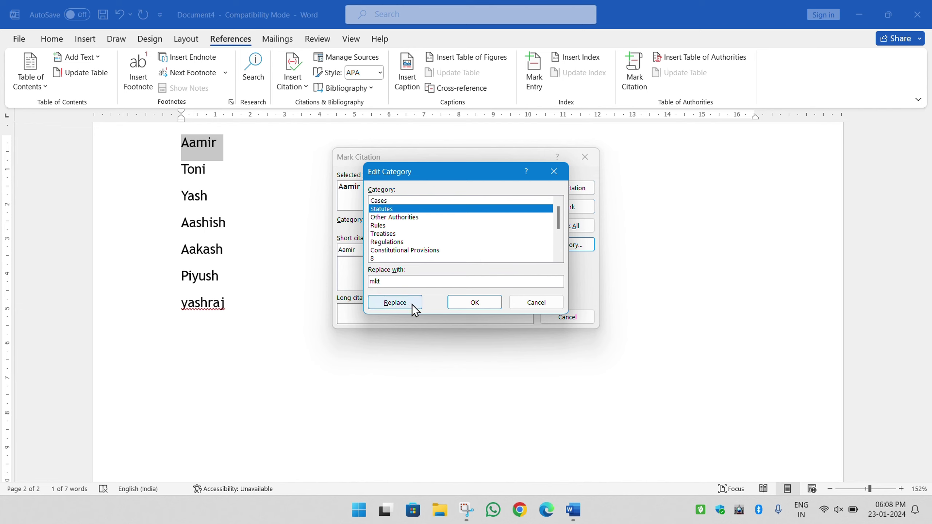
pyautogui.click(463, 301)
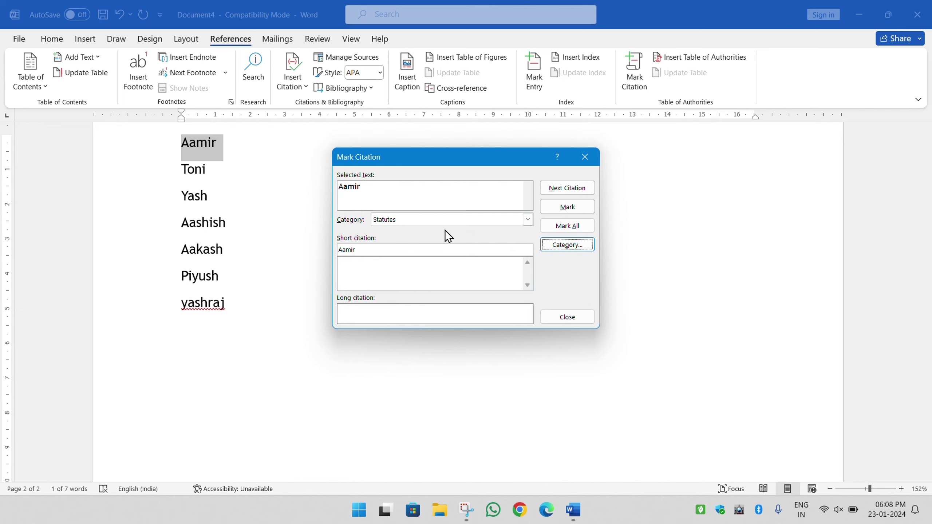
pyautogui.click(551, 243)
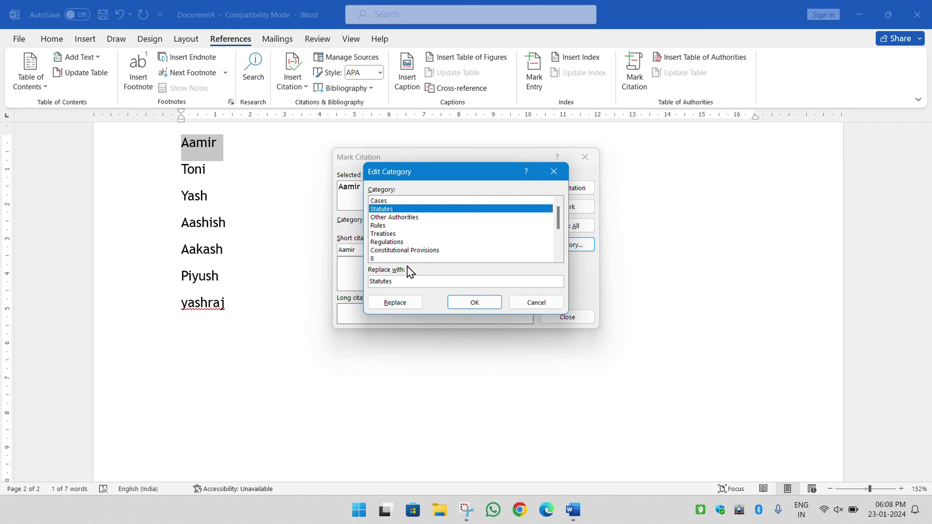
pyautogui.moveTo(399, 280); pyautogui.dragTo(360, 285)
pyautogui.write('mkt')
pyautogui.click(379, 301)
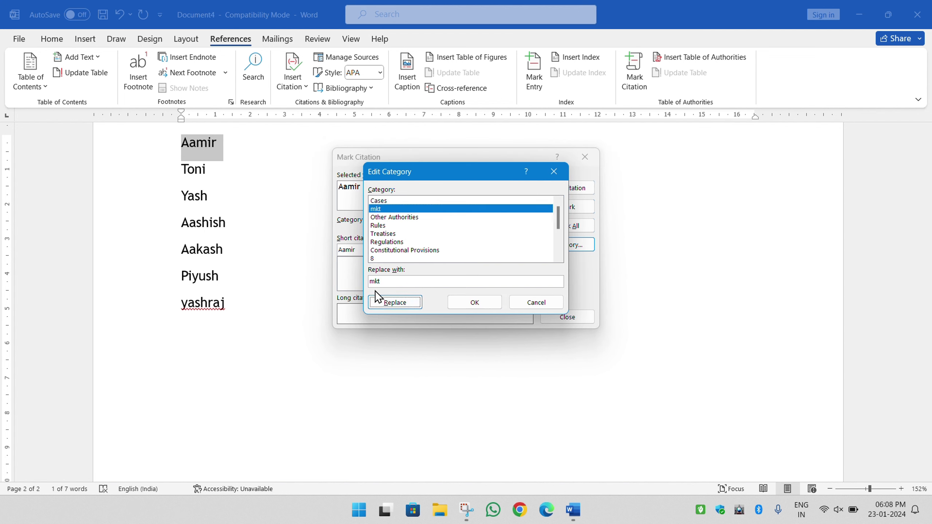
# - Rename Other Authorities to fin and Rules to sales, then confirm the categories
pyautogui.click(384, 218)
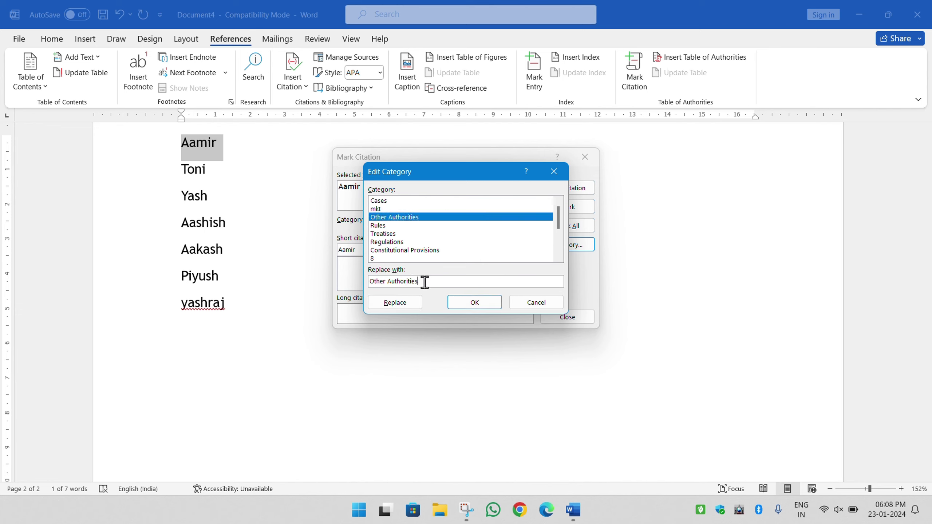
pyautogui.moveTo(424, 281); pyautogui.dragTo(355, 288)
pyautogui.write('fin')
pyautogui.click(375, 303)
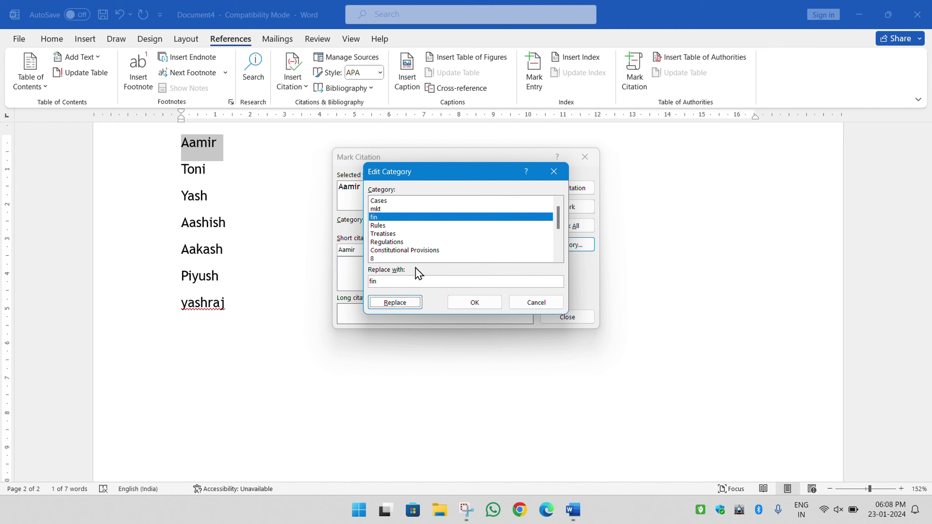
pyautogui.click(388, 225)
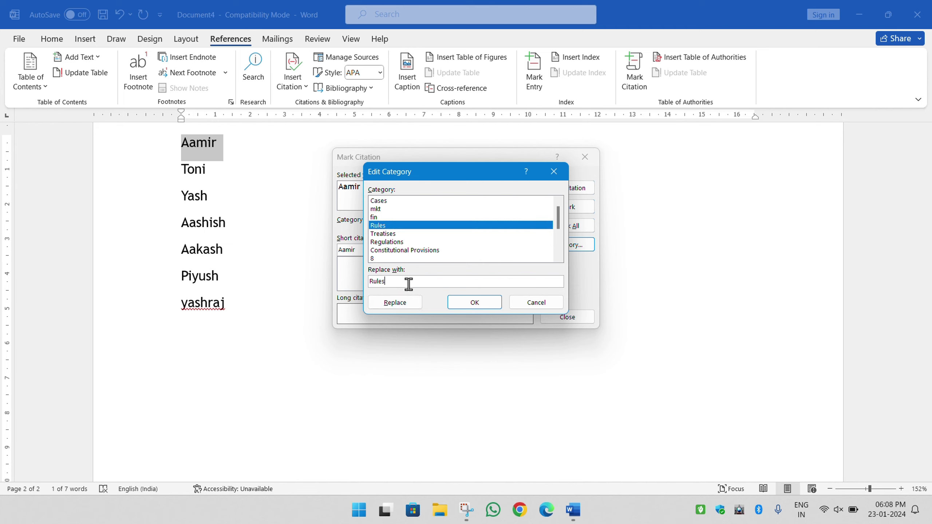
pyautogui.write('sa')
pyautogui.click(401, 307)
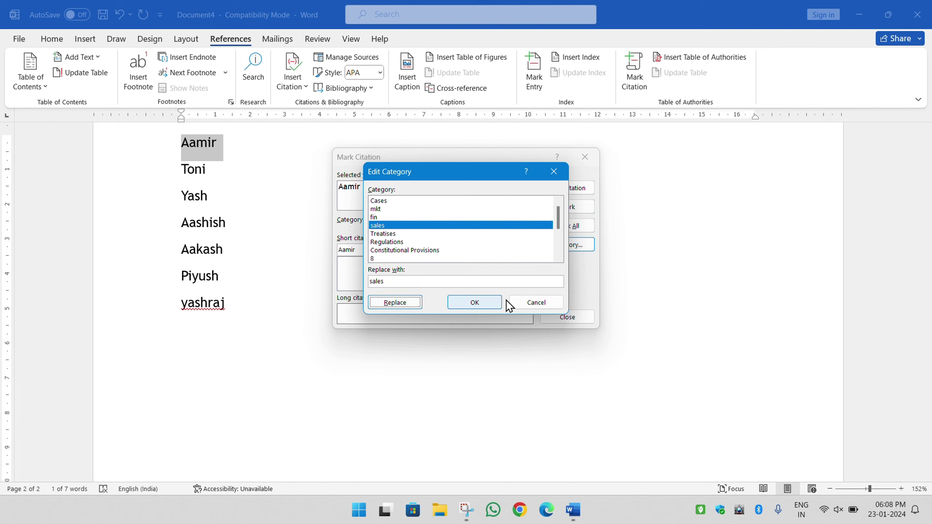
pyautogui.click(490, 304)
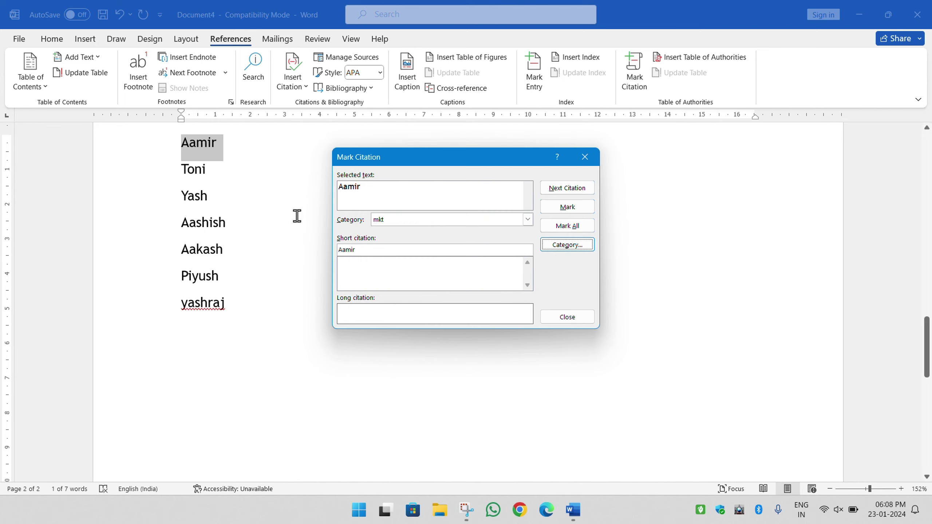
# - Mark the first name as a citation under mkt, and the second and third under fin
pyautogui.click(570, 215)
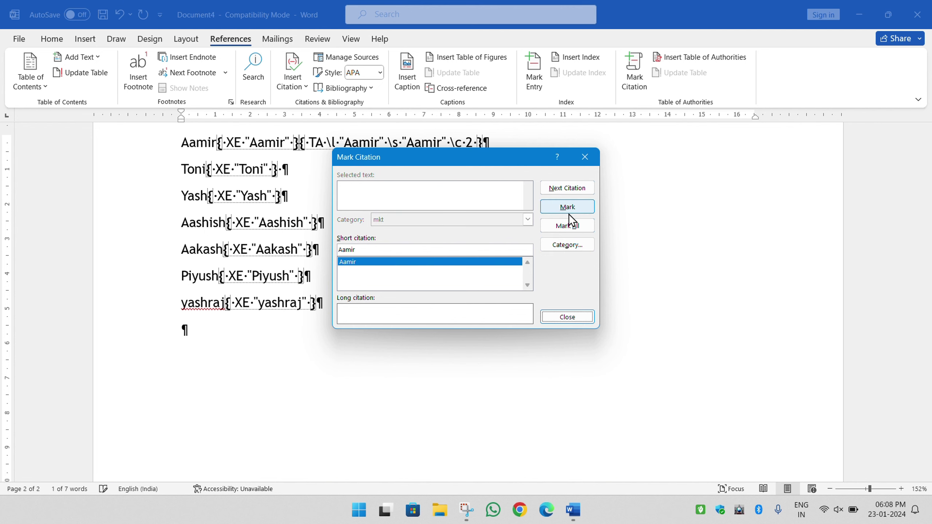
pyautogui.click(150, 177)
pyautogui.click(414, 224)
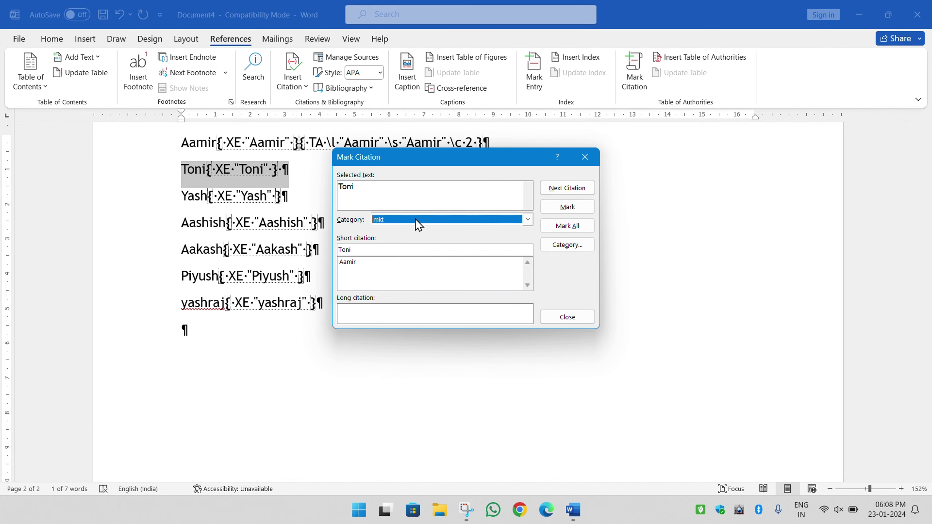
pyautogui.click(415, 219)
pyautogui.click(411, 247)
pyautogui.click(572, 208)
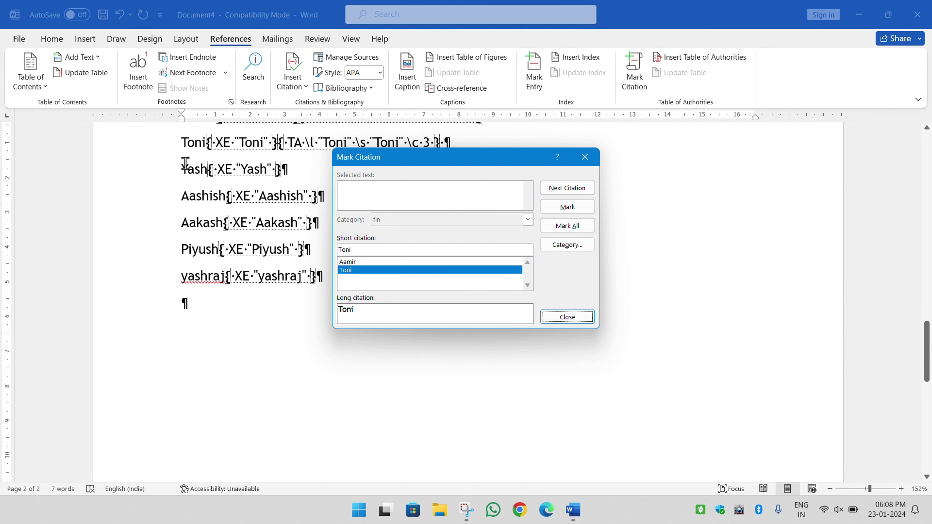
pyautogui.click(166, 171)
pyautogui.click(436, 232)
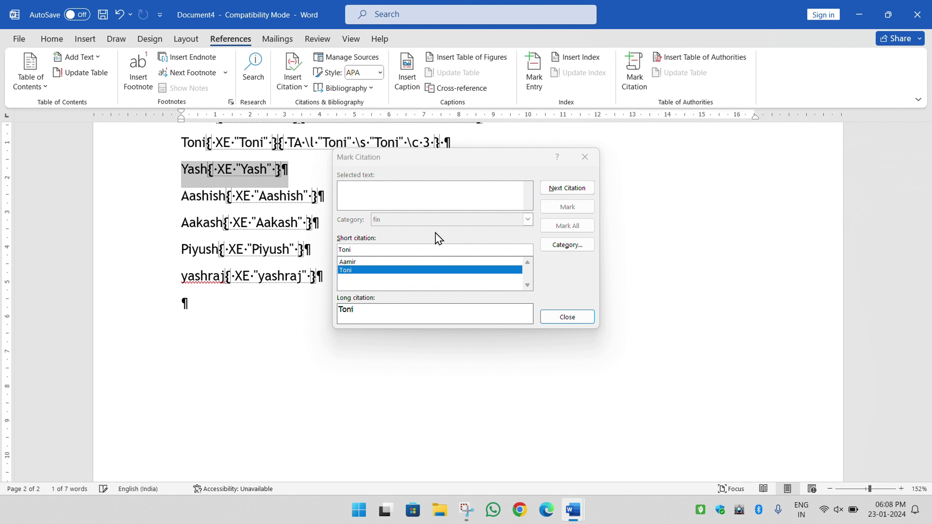
pyautogui.click(562, 208)
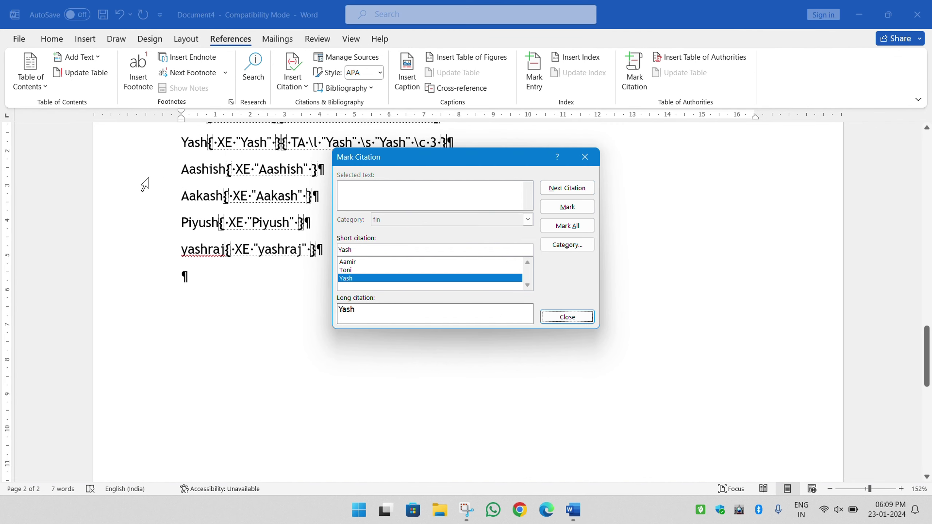
# - Mark the fourth name as a citation under fin and the fifth under mkt
pyautogui.click(143, 171)
pyautogui.click(446, 246)
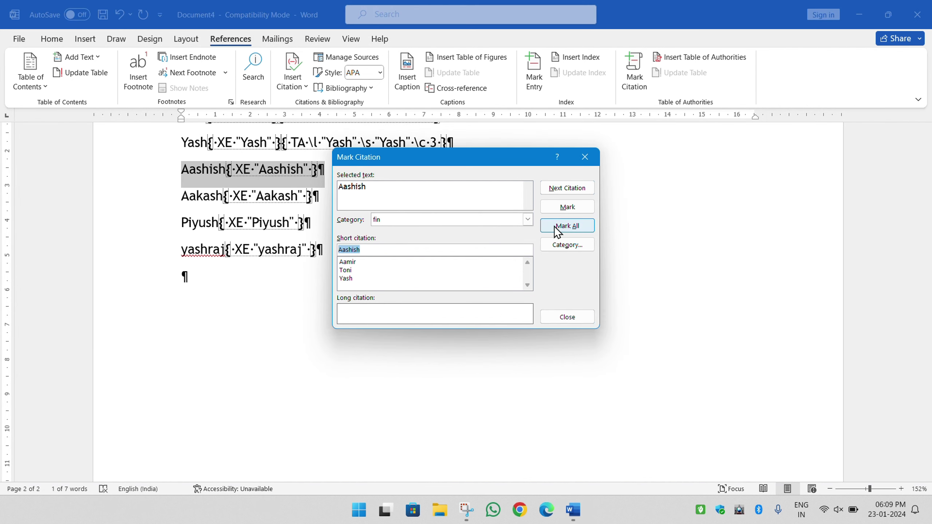
pyautogui.click(567, 207)
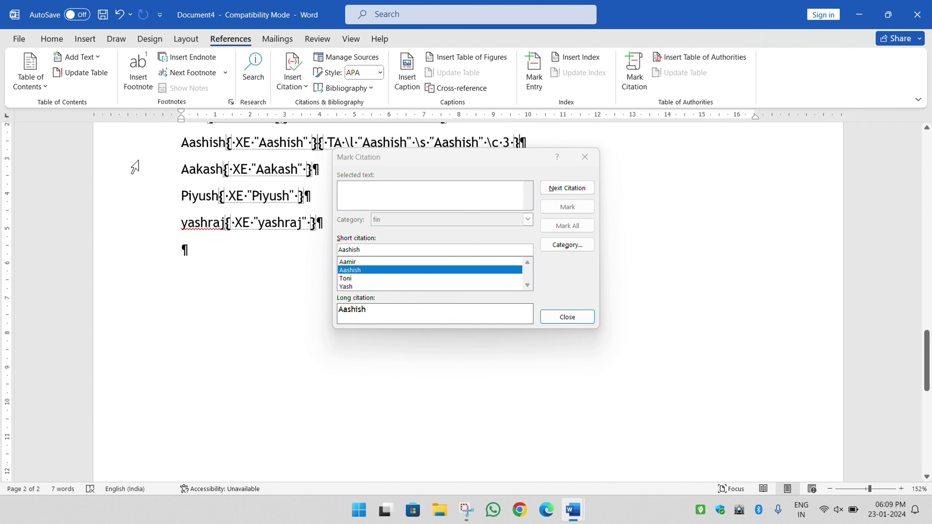
pyautogui.click(134, 170)
pyautogui.click(423, 227)
pyautogui.click(423, 218)
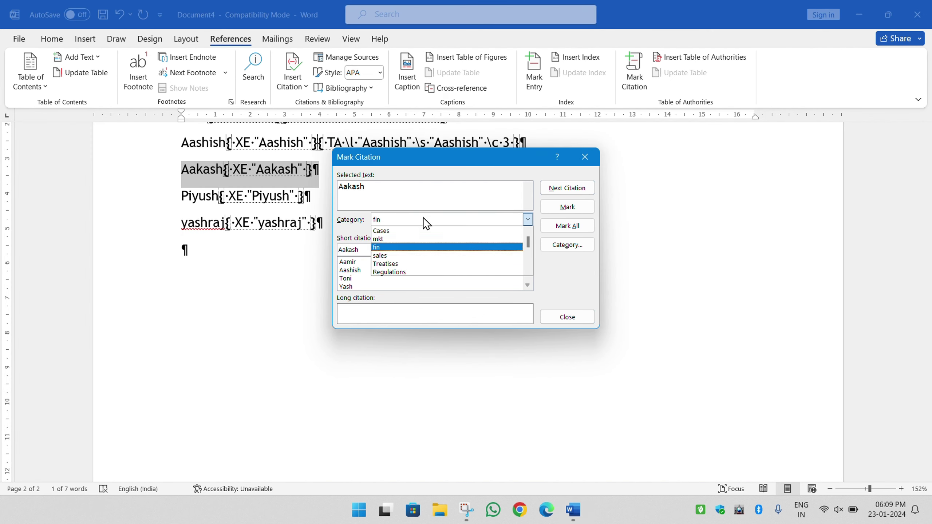
pyautogui.click(404, 241)
pyautogui.click(573, 225)
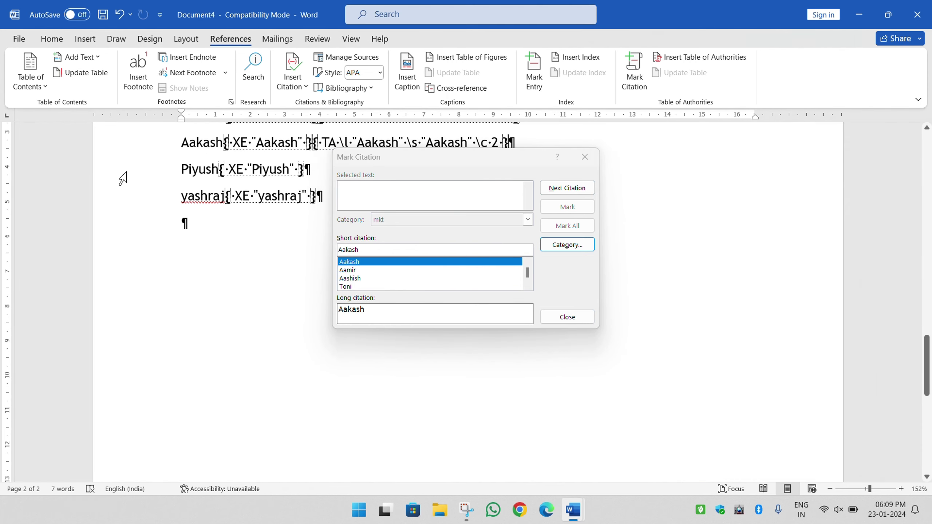
# - Mark the sixth name under sales and the last under mkt, then close Mark Citation
pyautogui.click(140, 172)
pyautogui.click(446, 230)
pyautogui.click(444, 221)
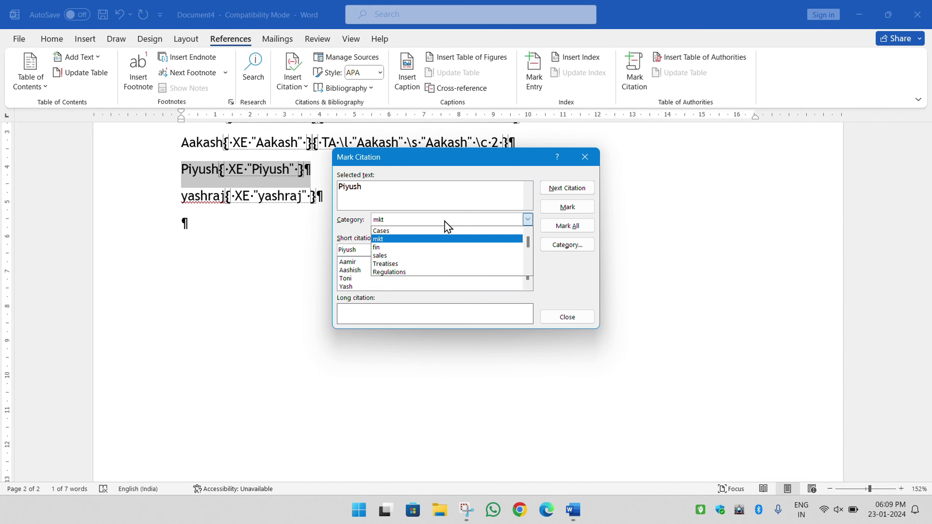
pyautogui.click(424, 256)
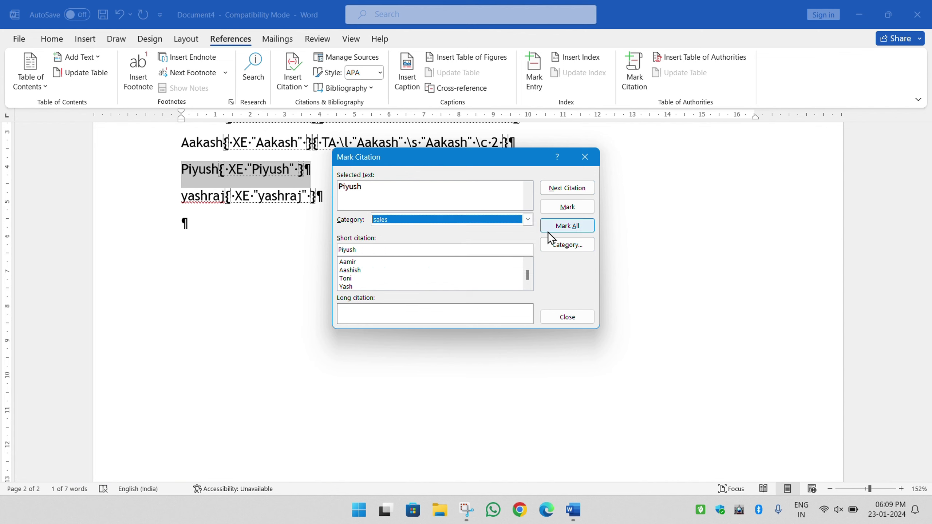
pyautogui.click(572, 207)
pyautogui.click(131, 171)
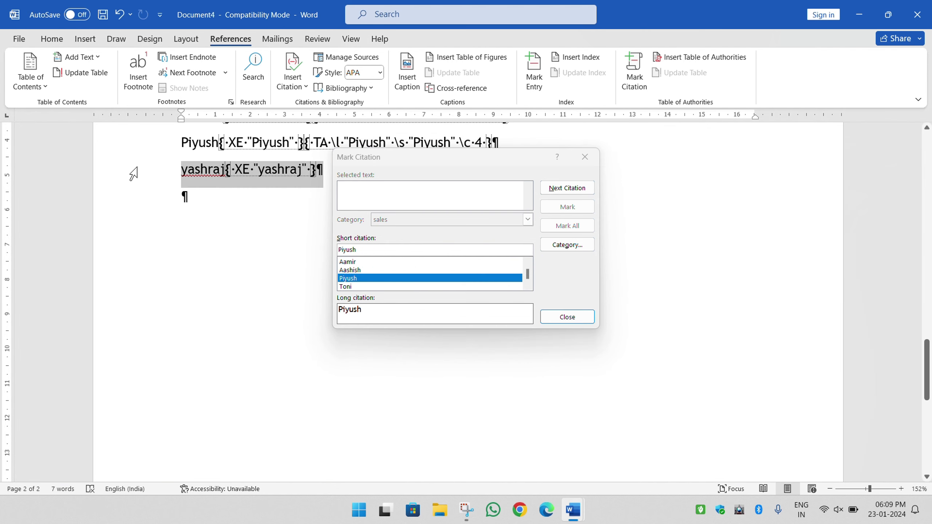
pyautogui.click(423, 219)
pyautogui.click(424, 220)
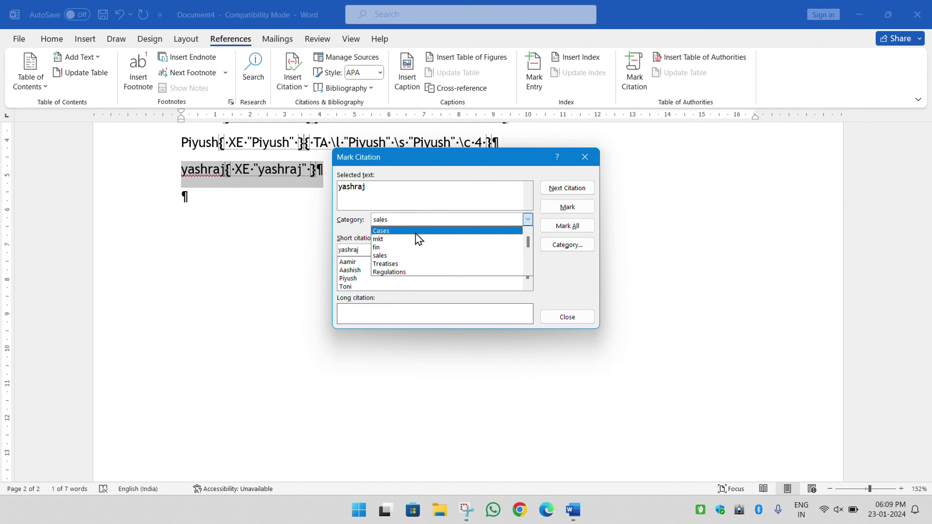
pyautogui.click(414, 235)
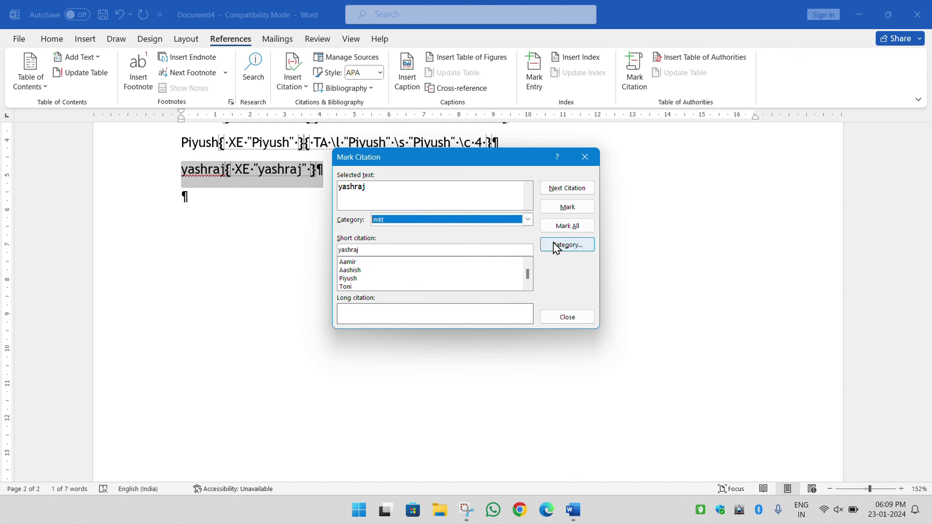
pyautogui.click(555, 210)
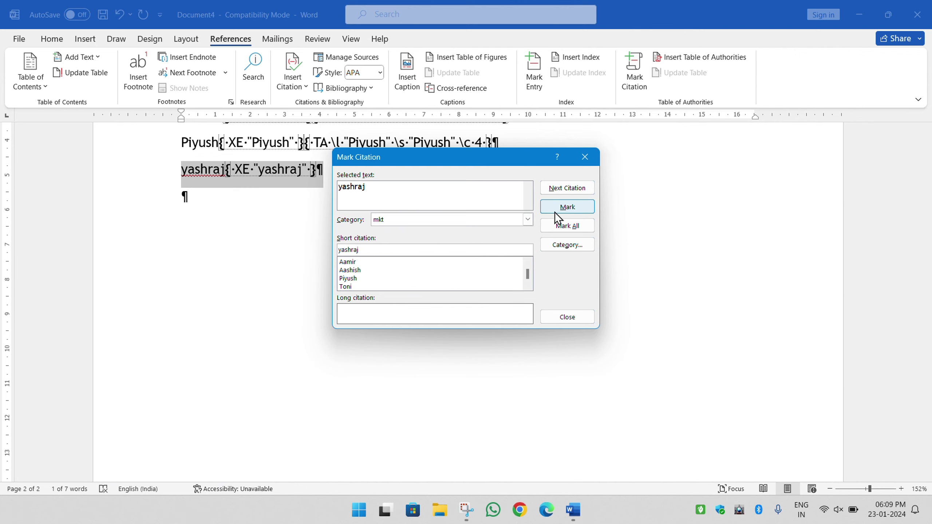
pyautogui.click(568, 317)
# - At the document start, insert a table of authorities using the Distinctive format
pyautogui.scroll(5, 571, 318)
pyautogui.scroll(5, 571, 318)
pyautogui.scroll(5, 571, 318)
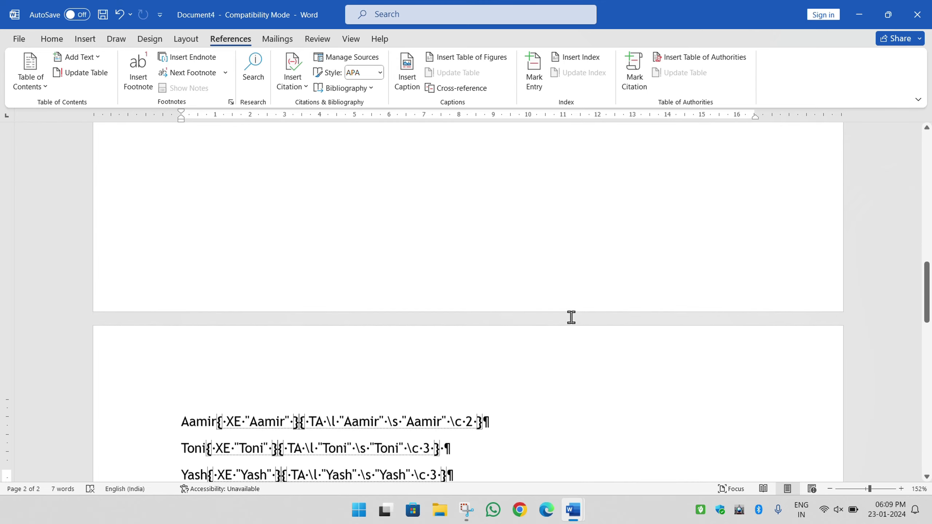
pyautogui.scroll(5, 571, 318)
pyautogui.scroll(5, 571, 318)
pyautogui.scroll(5, 571, 318)
pyautogui.scroll(5, 571, 318)
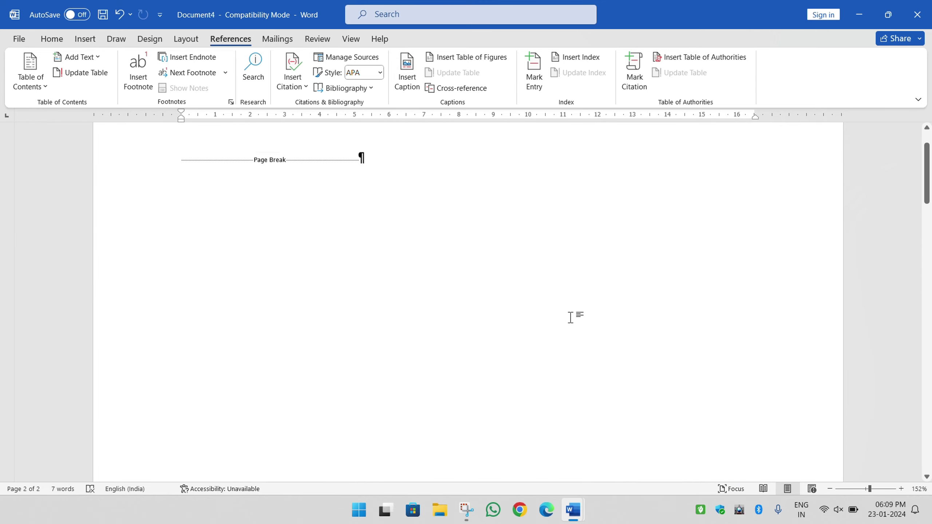
pyautogui.scroll(3, 571, 318)
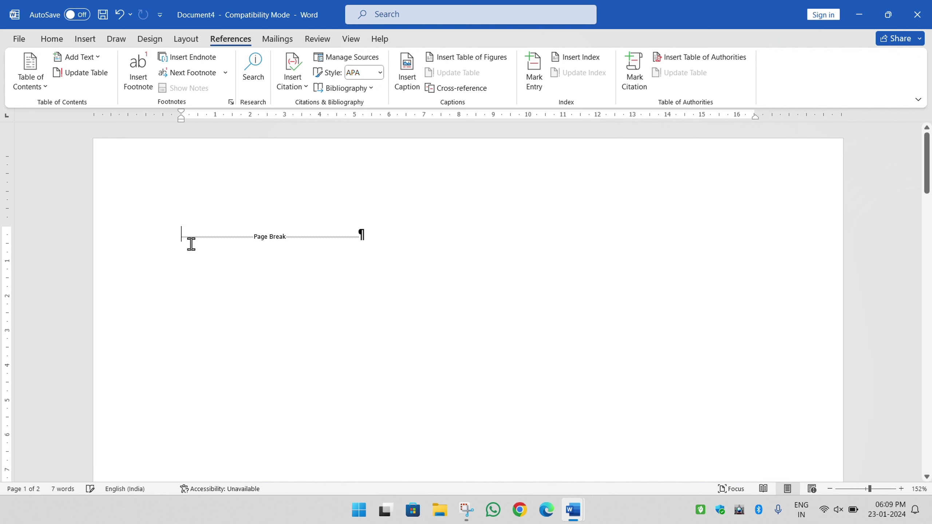
pyautogui.click(672, 59)
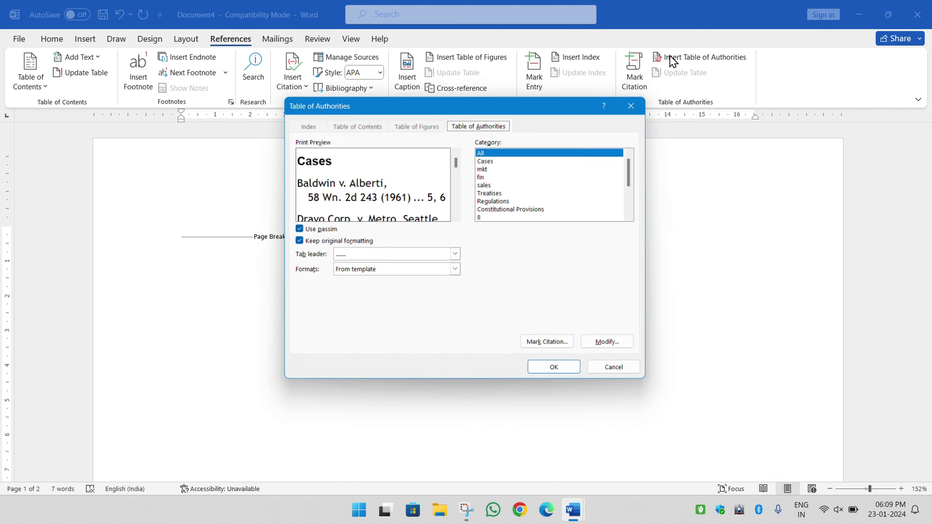
pyautogui.click(404, 271)
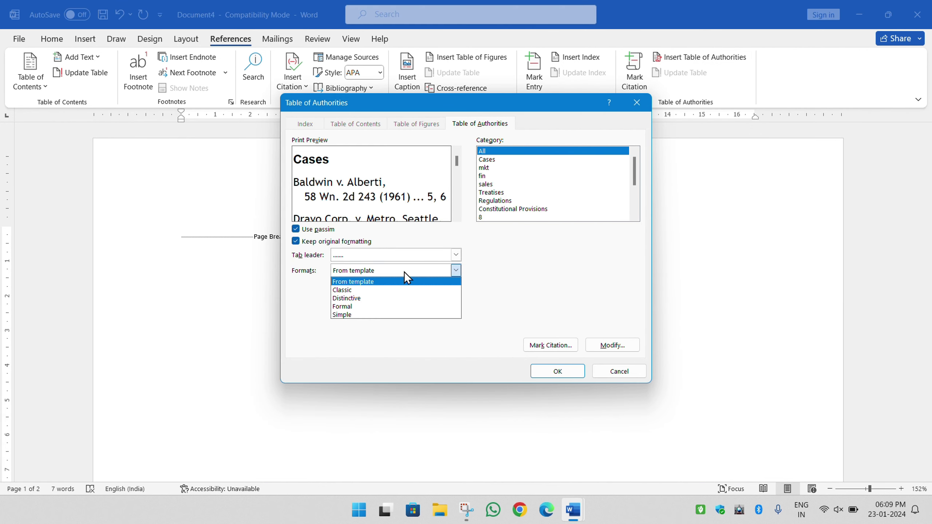
pyautogui.click(390, 299)
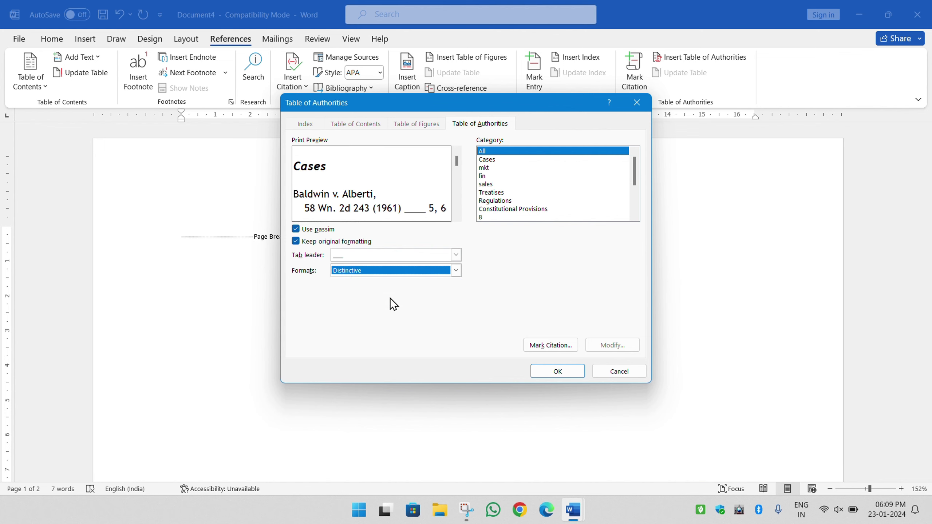
pyautogui.click(558, 371)
# - Review the new table's mkt, fin and sales entries, each listed on page 2
pyautogui.scroll(-3, 497, 364)
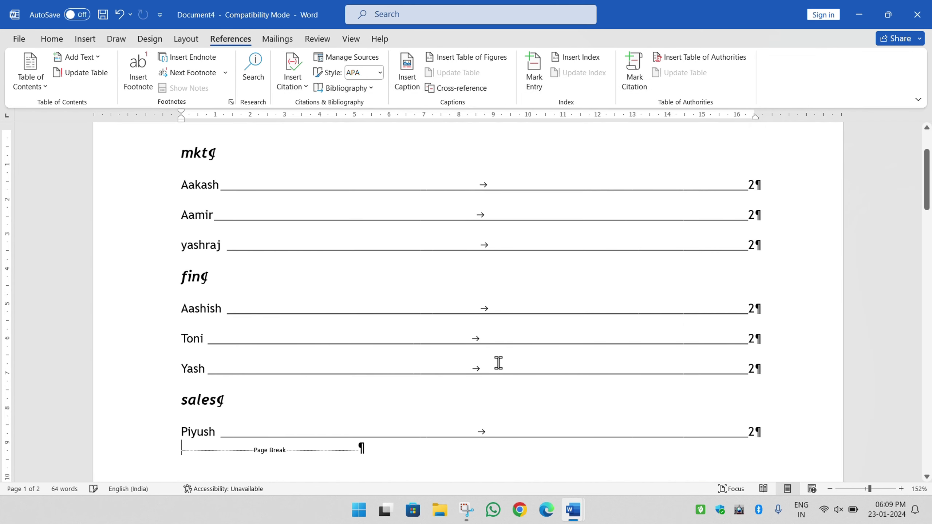
pyautogui.scroll(-1, 483, 367)
pyautogui.scroll(1, 483, 367)
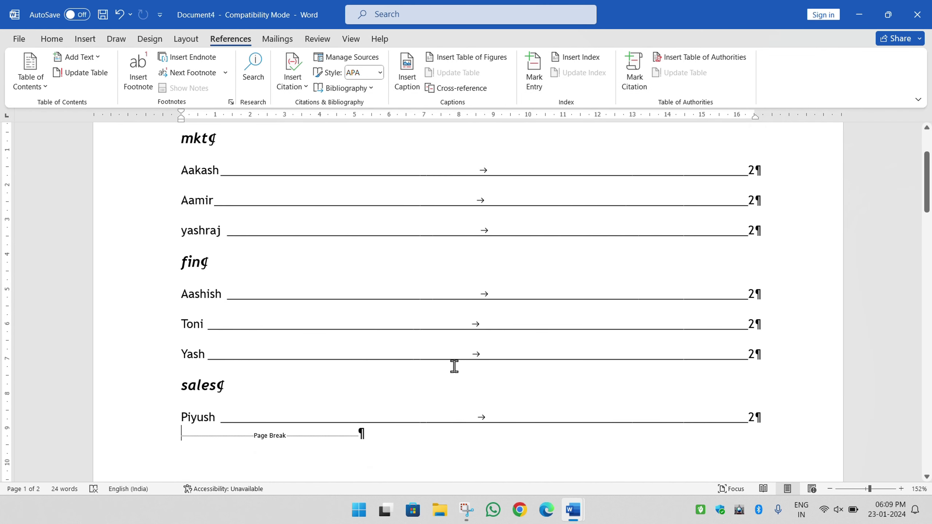
pyautogui.scroll(-1, 280, 270)
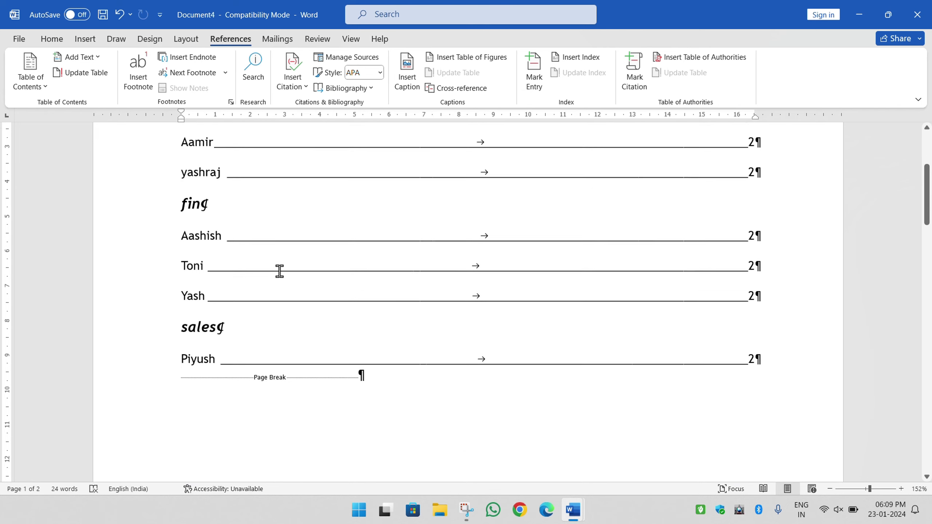
pyautogui.scroll(-1, 280, 271)
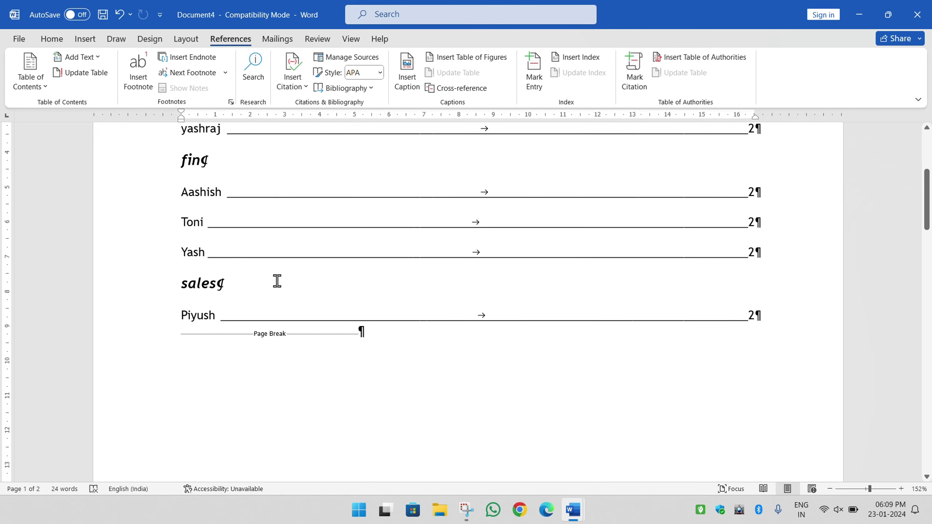